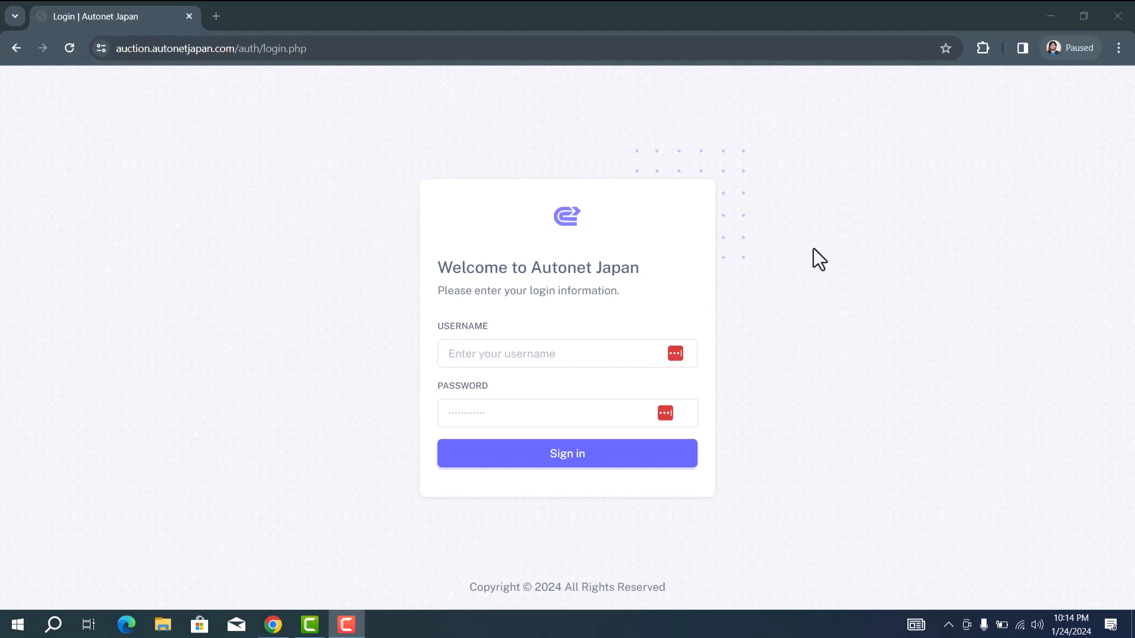
Step: Log in with the customer account's username and password
left_click(544, 353)
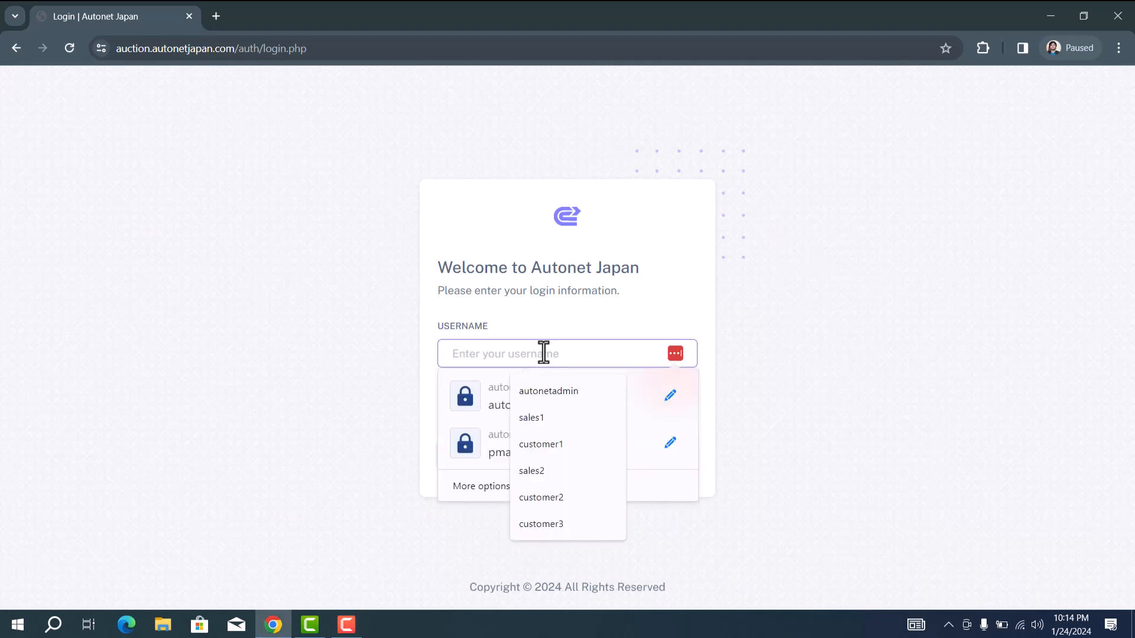
type("customer1")
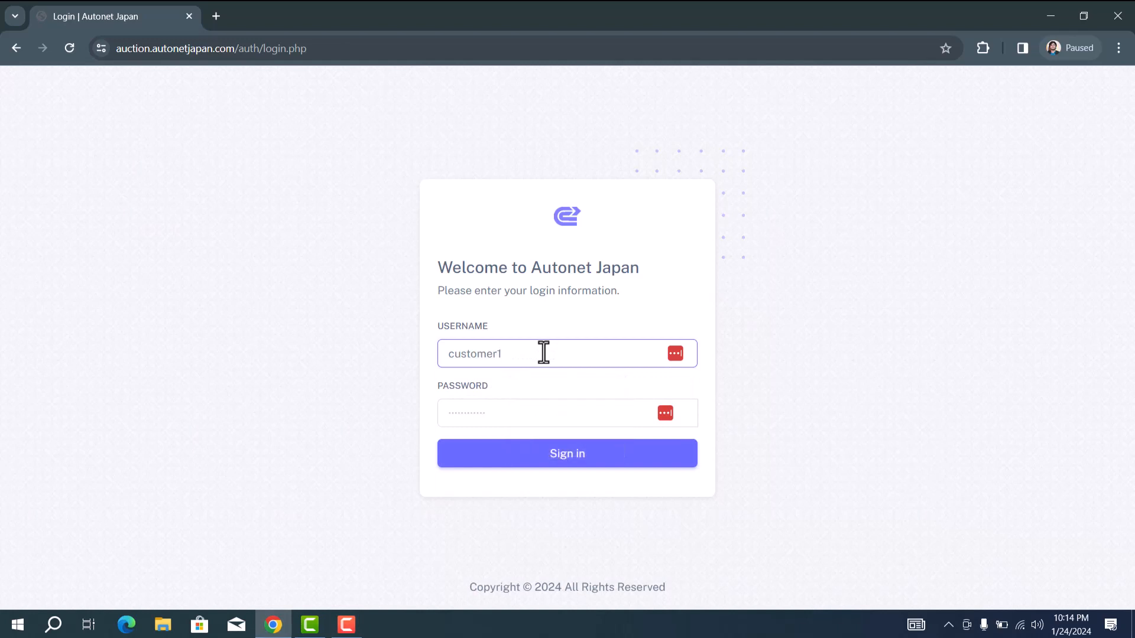
key("Tab")
type("•")
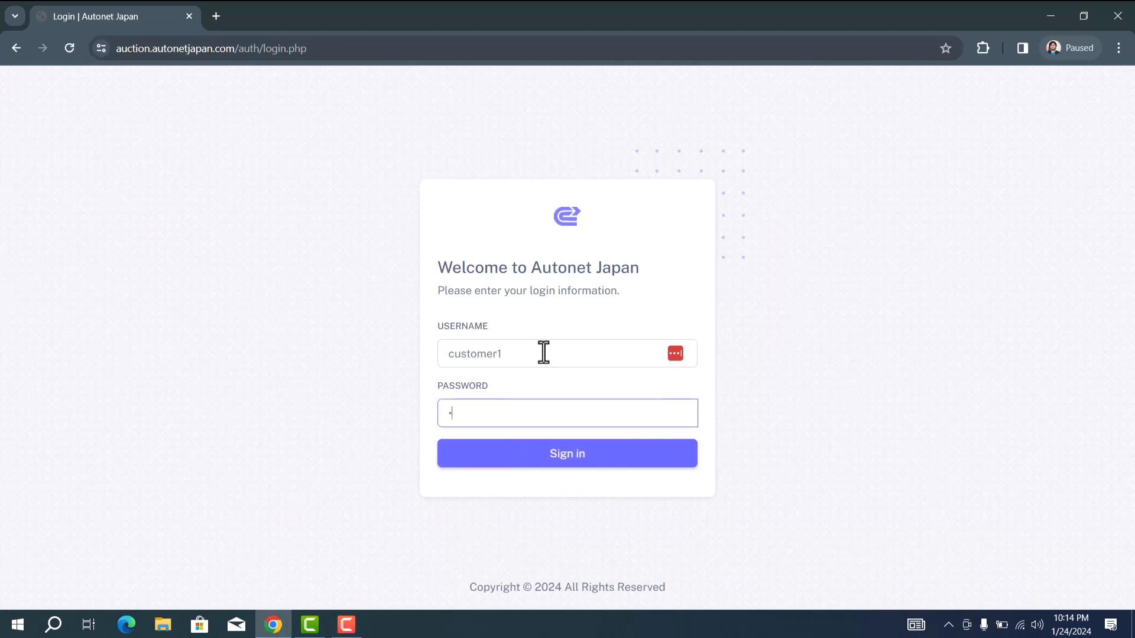
type("••")
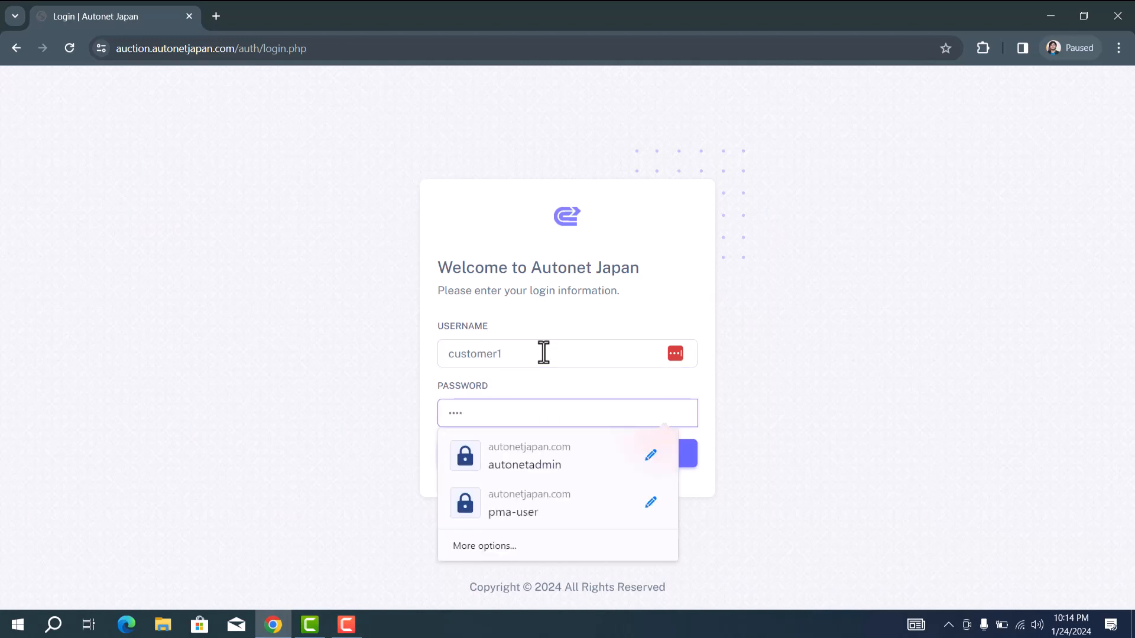
type("•••••••")
key("Return")
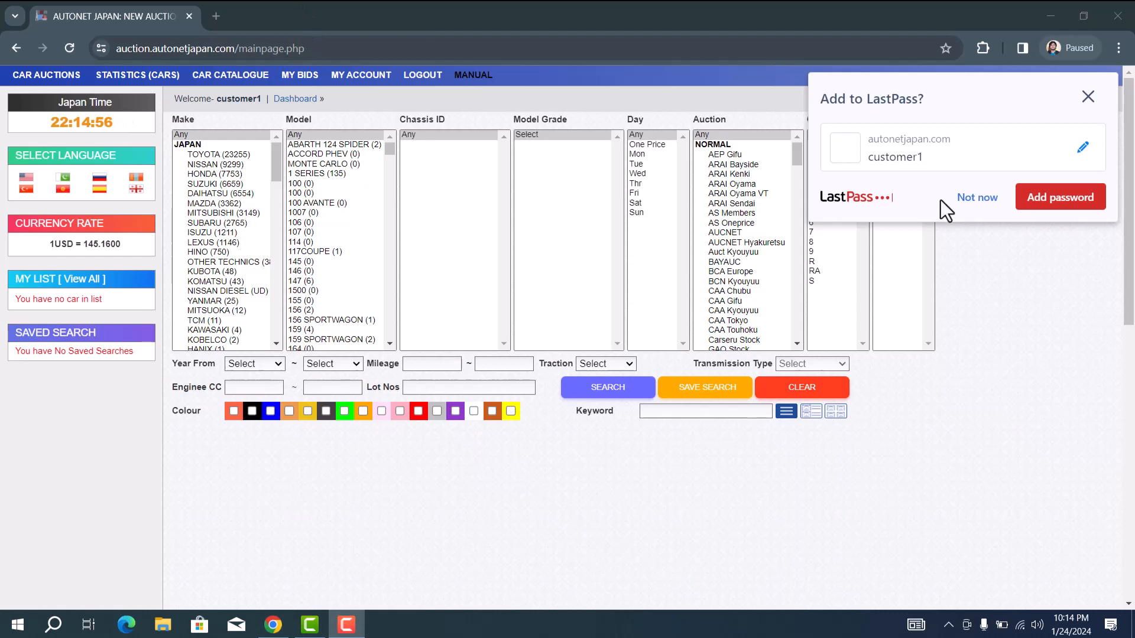
Step: Decline saving the password, then search TOYOTA auctions for PRIUS, PRIUS ALPHA and PRIUS PHV
left_click(976, 201)
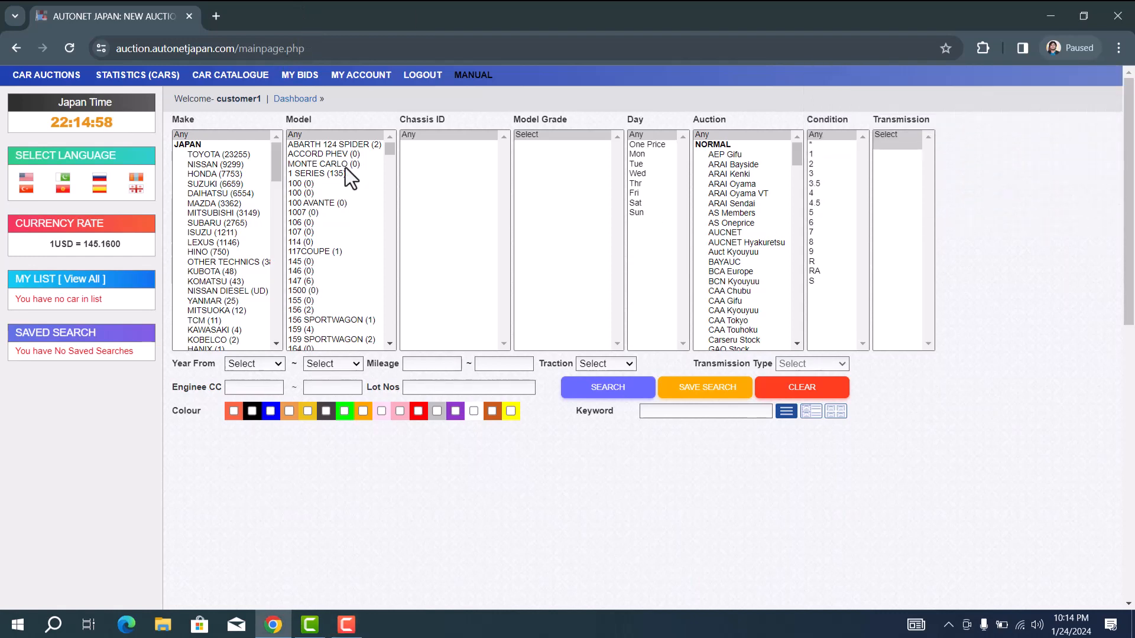
left_click(216, 154)
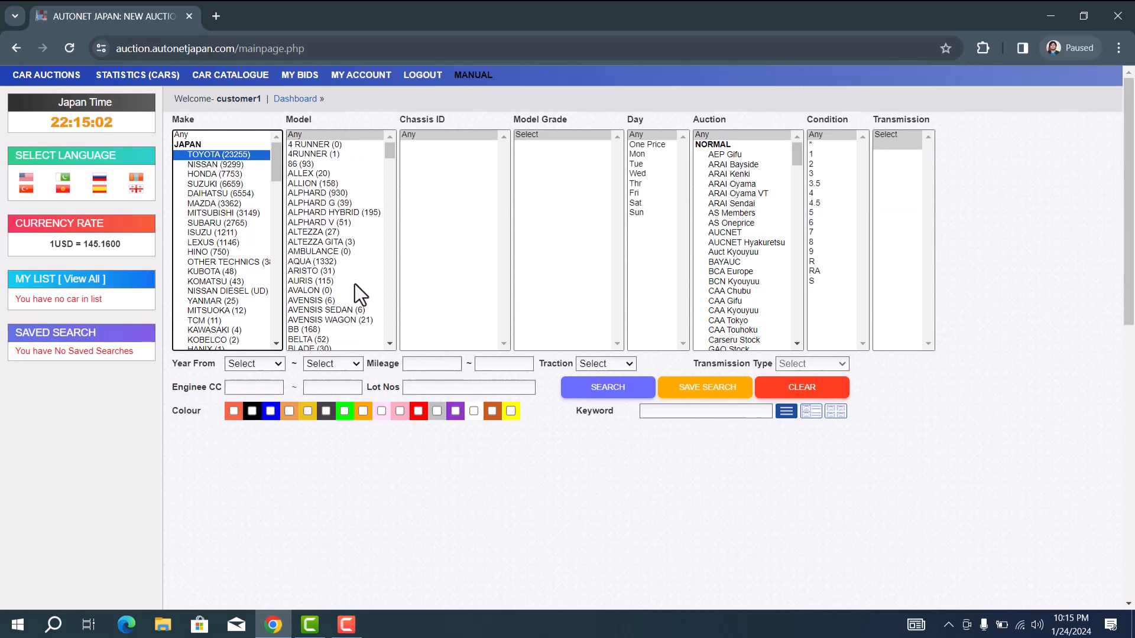
scroll(354, 284, "down", 6)
scroll(355, 284, "down", 15)
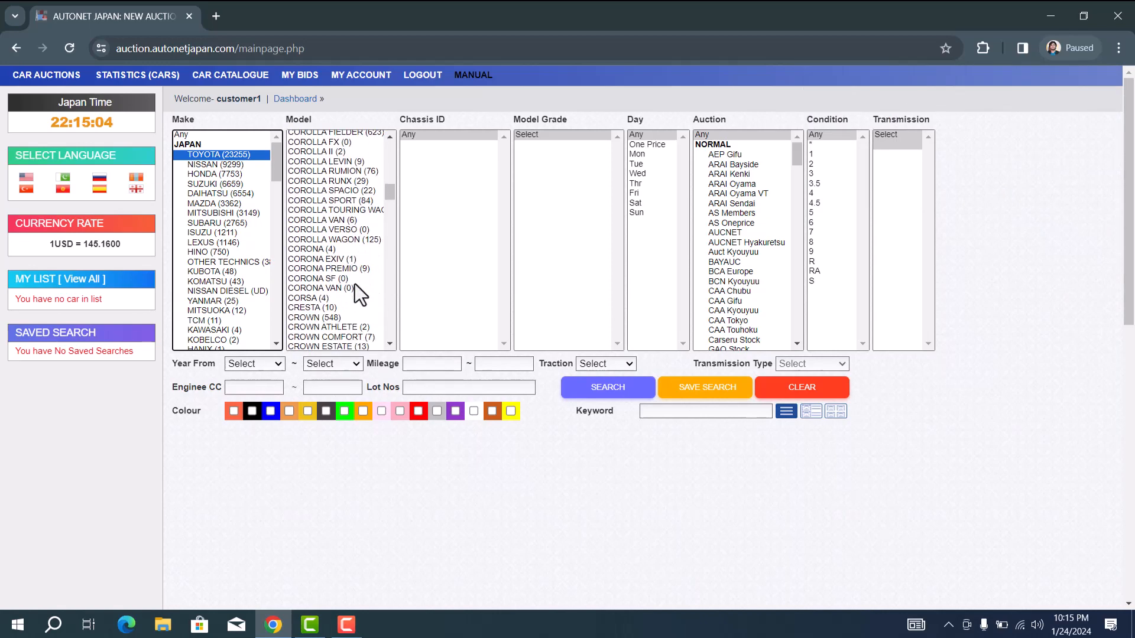
scroll(354, 284, "down", 18)
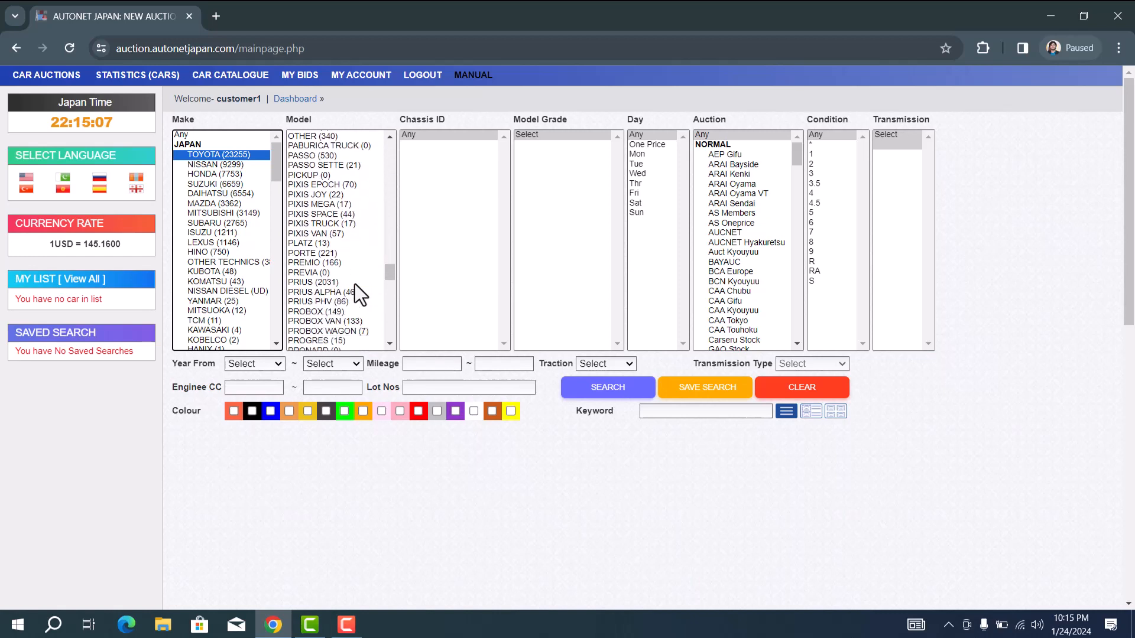
left_click(310, 282)
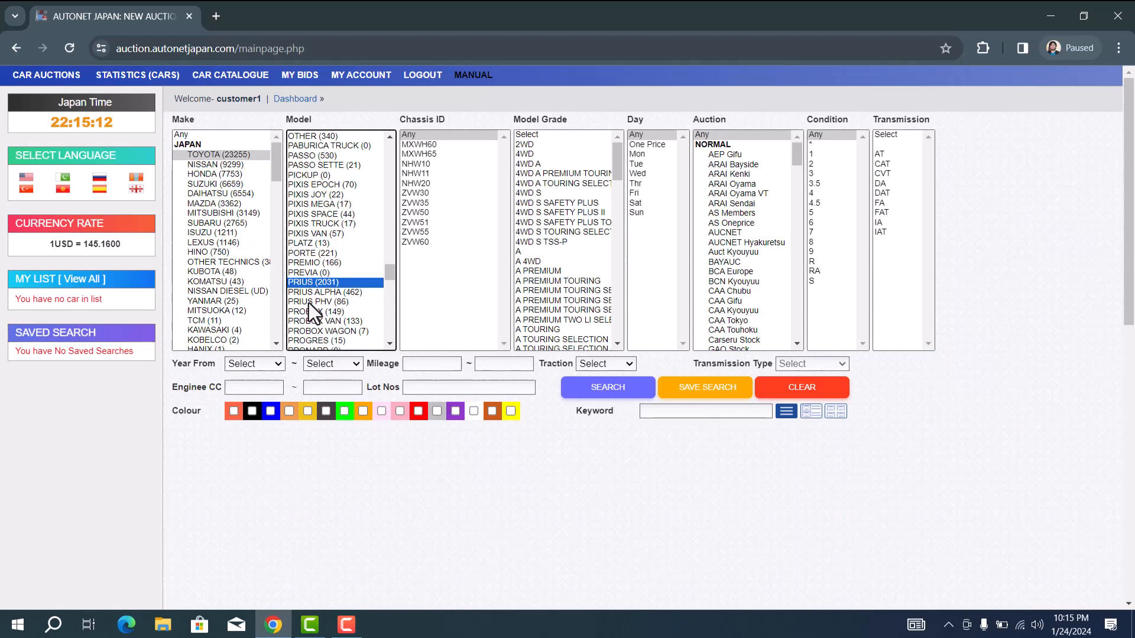
left_click(308, 302, "shift")
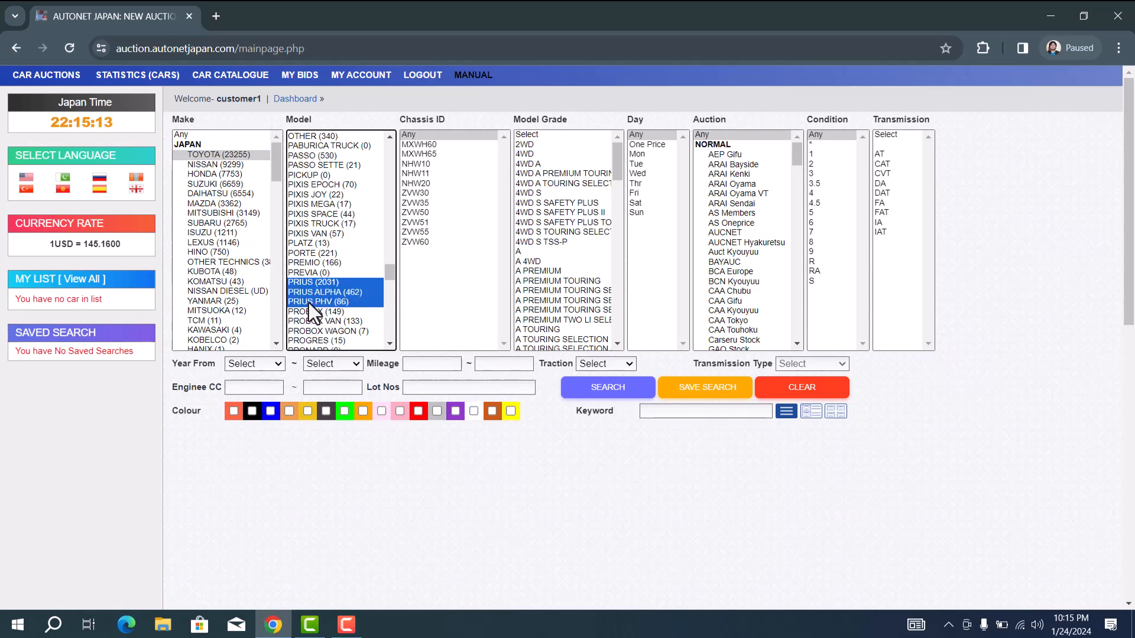
left_click(612, 390)
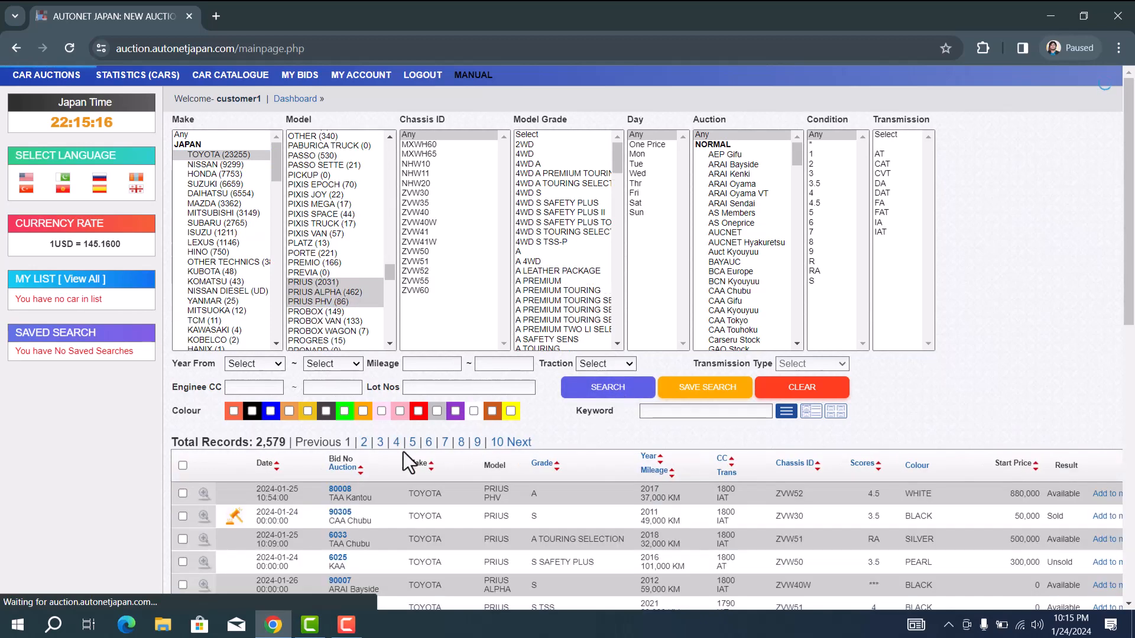
Step: Switch results to thumbnail view and open bid 80008's 2017 Prius PHV A details
scroll(397, 452, "down", 2)
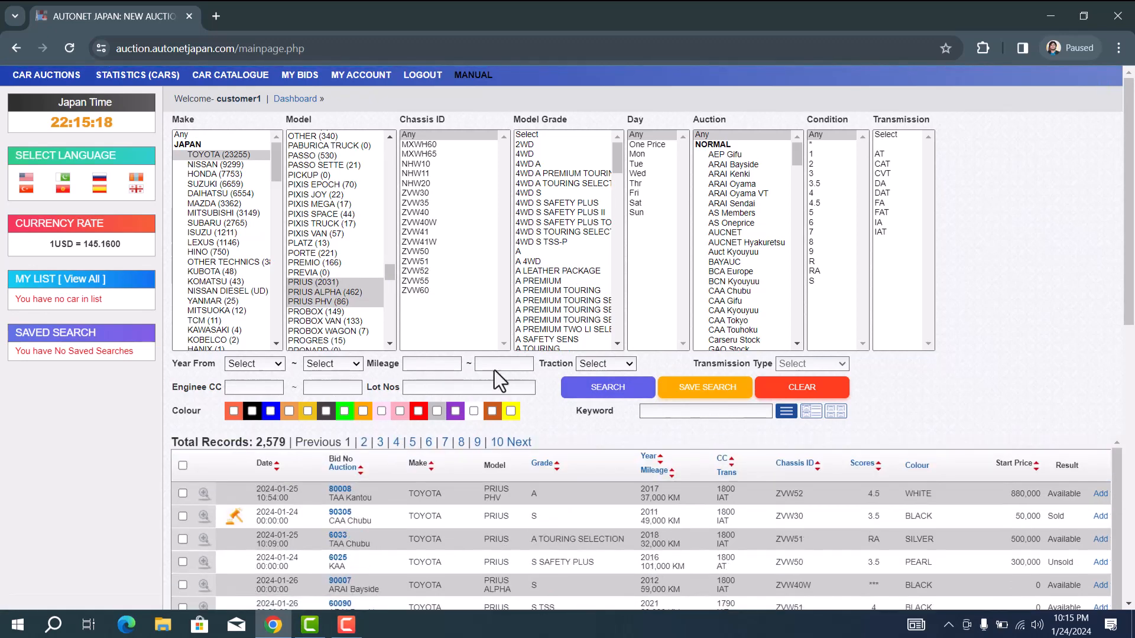
scroll(643, 282, "down", 3)
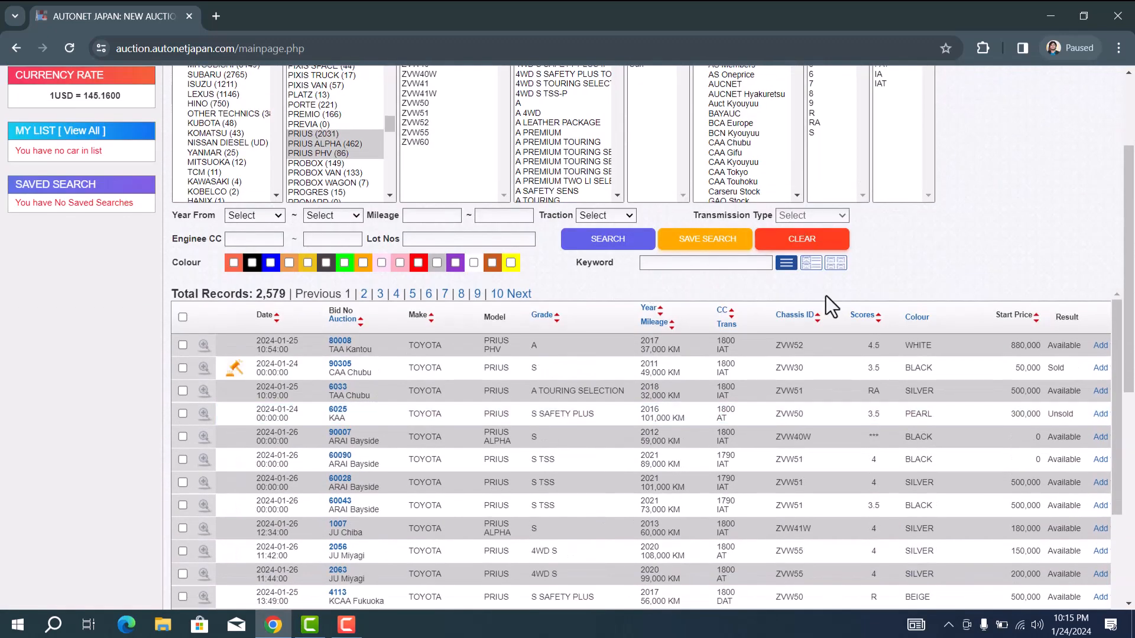
left_click(811, 264)
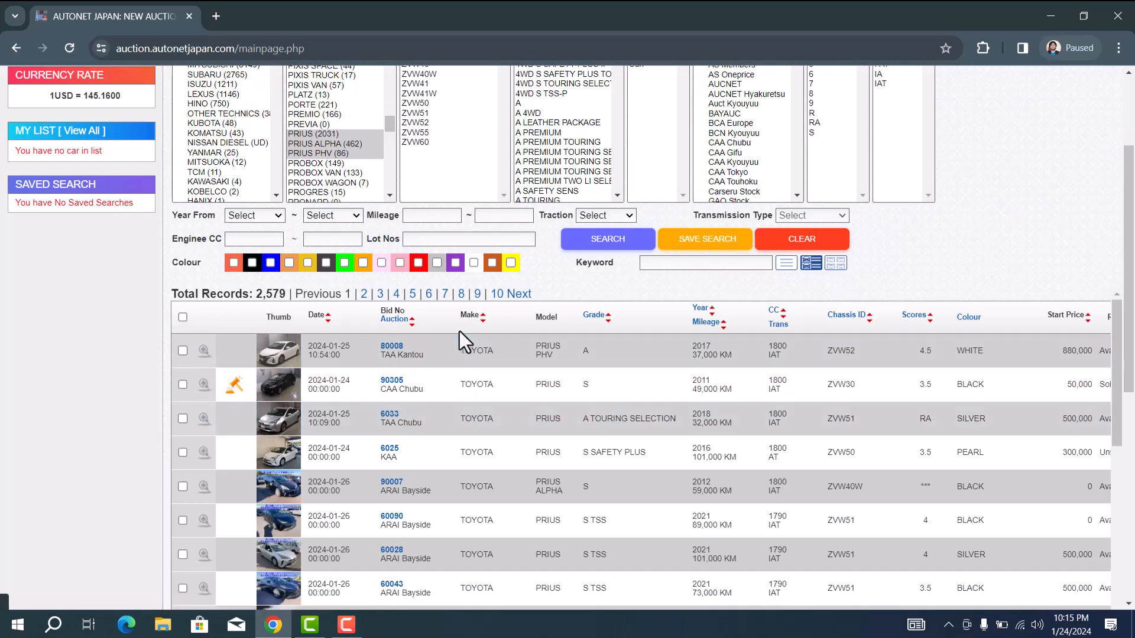
left_click(391, 349)
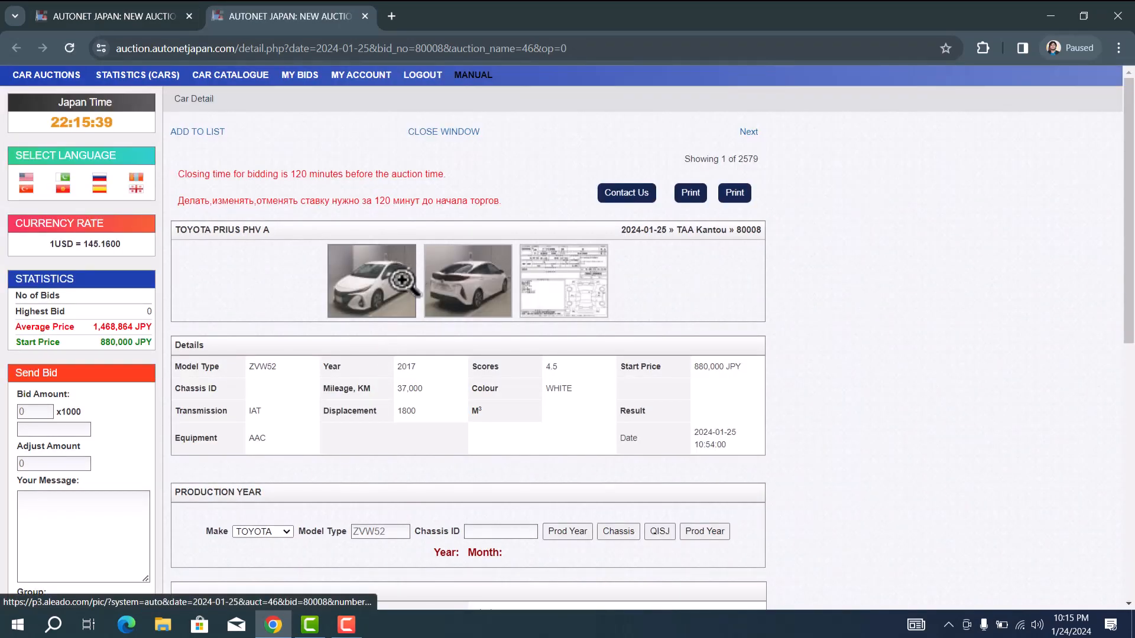
Step: Enlarge the first two photos of the lot 80008 car
left_click(402, 280)
left_click(403, 280)
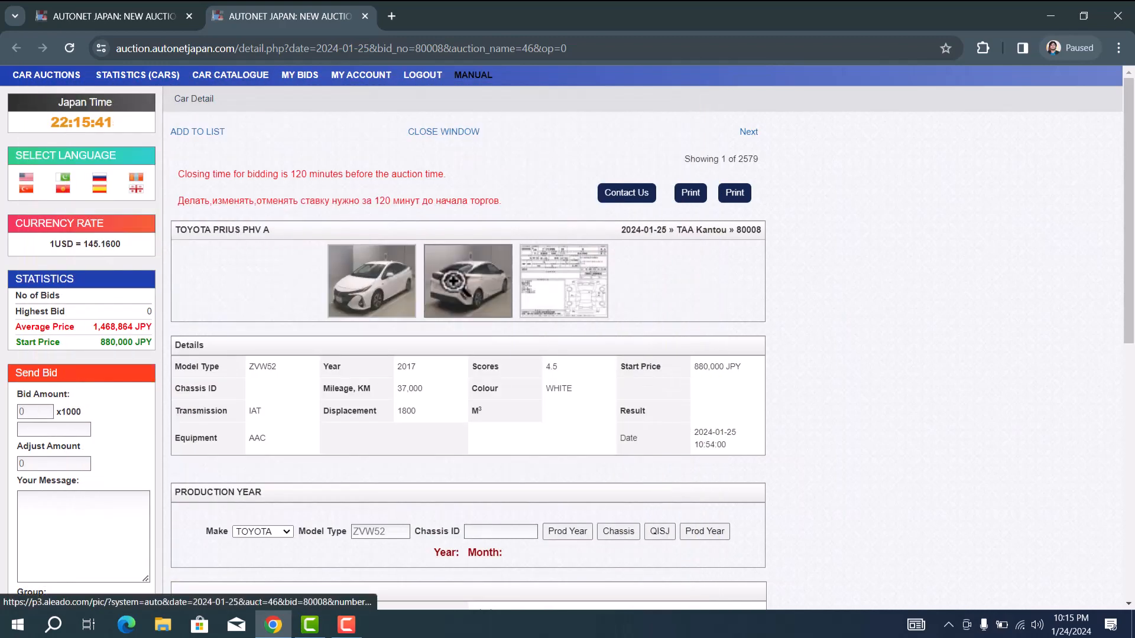
left_click(453, 282)
left_click(458, 281)
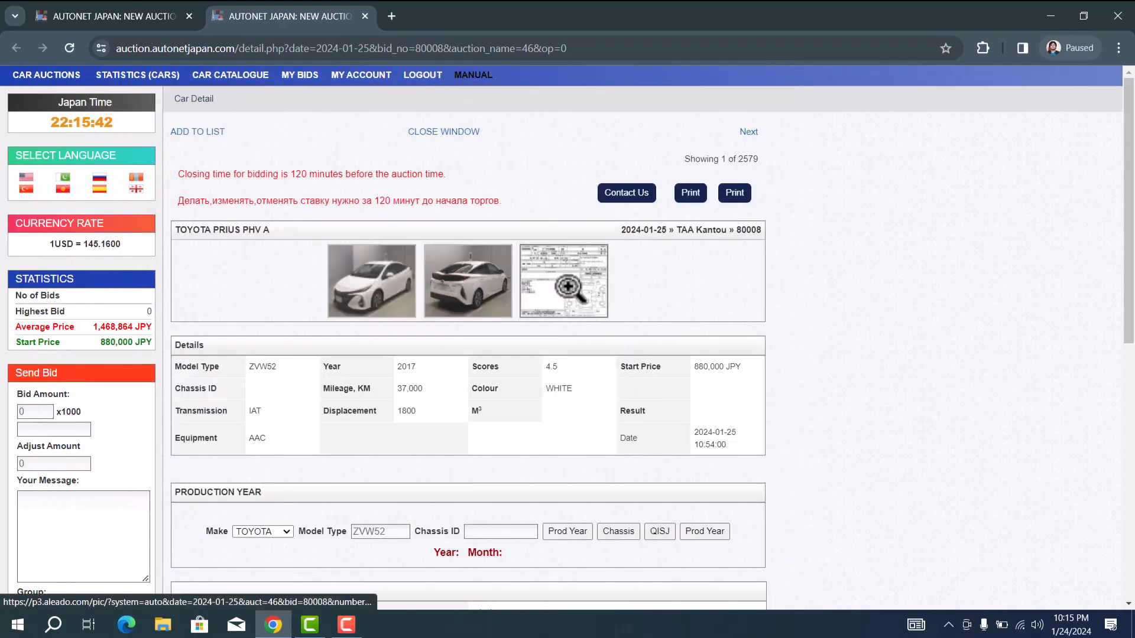
Step: Read through the auction inspection sheet, close it, and return to the search results tab
left_click(568, 287)
scroll(353, 433, "down", 1)
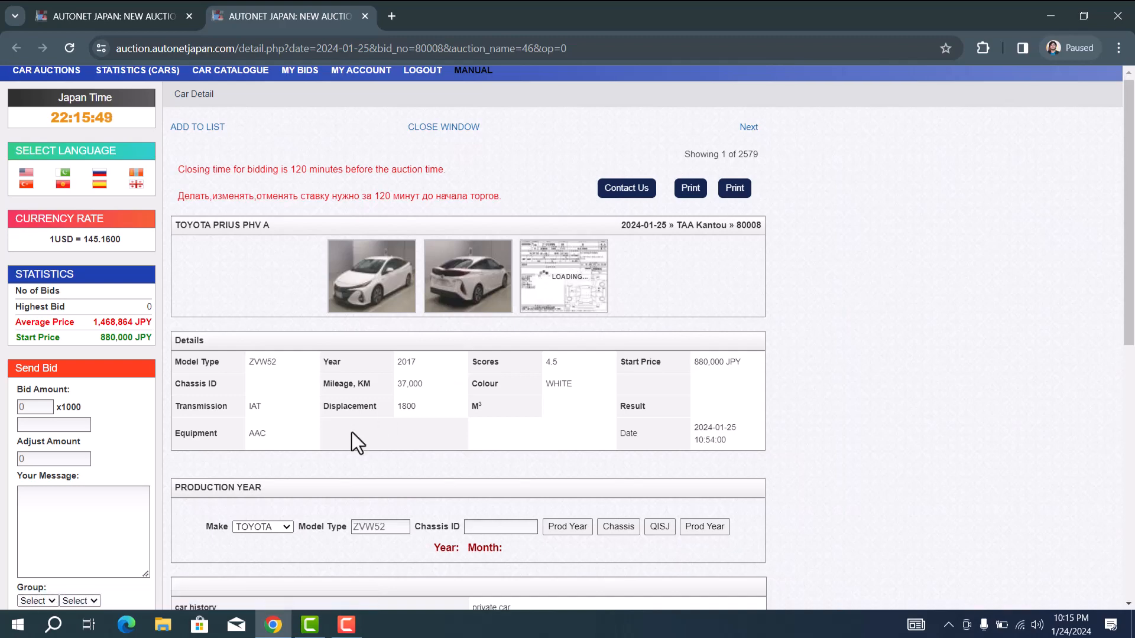
scroll(352, 431, "down", 5)
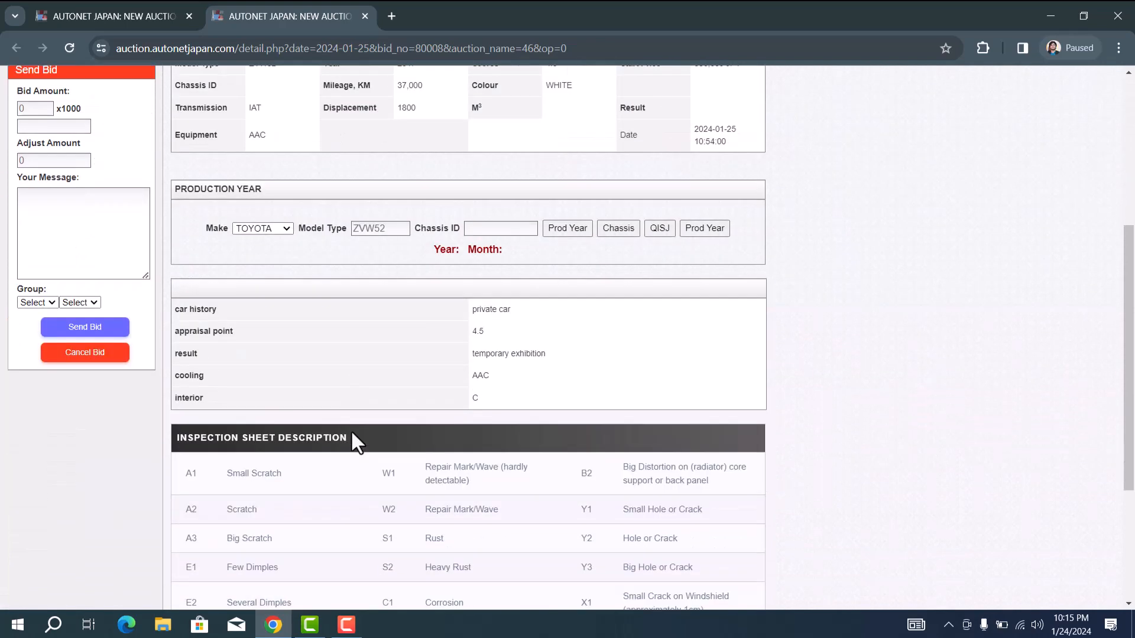
scroll(352, 431, "down", 2)
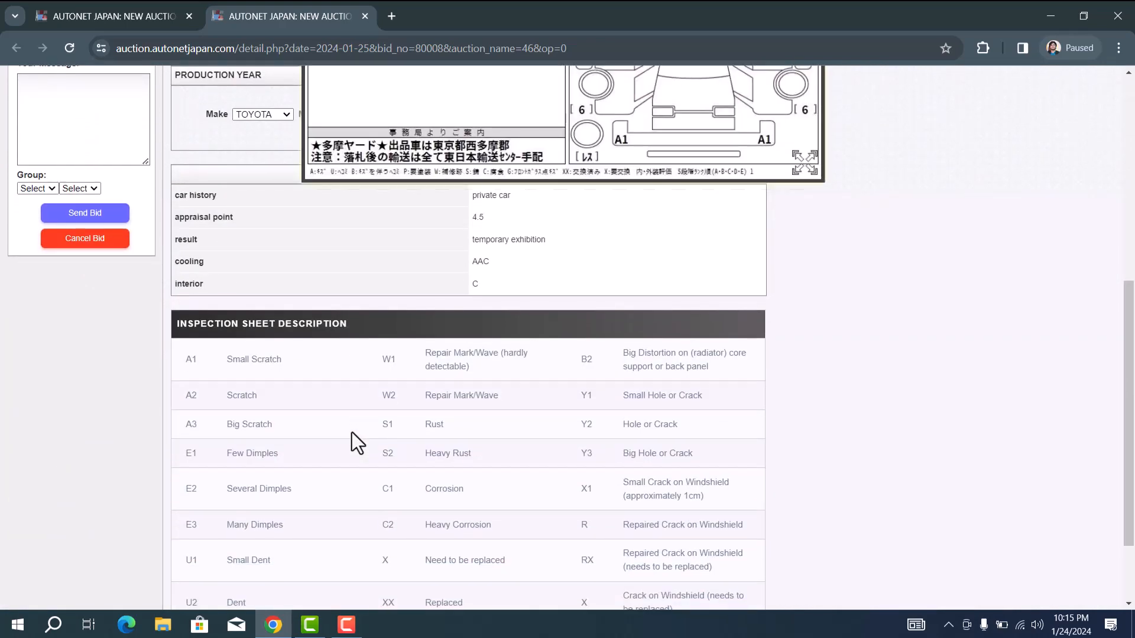
scroll(353, 431, "down", 3)
scroll(353, 432, "up", 10)
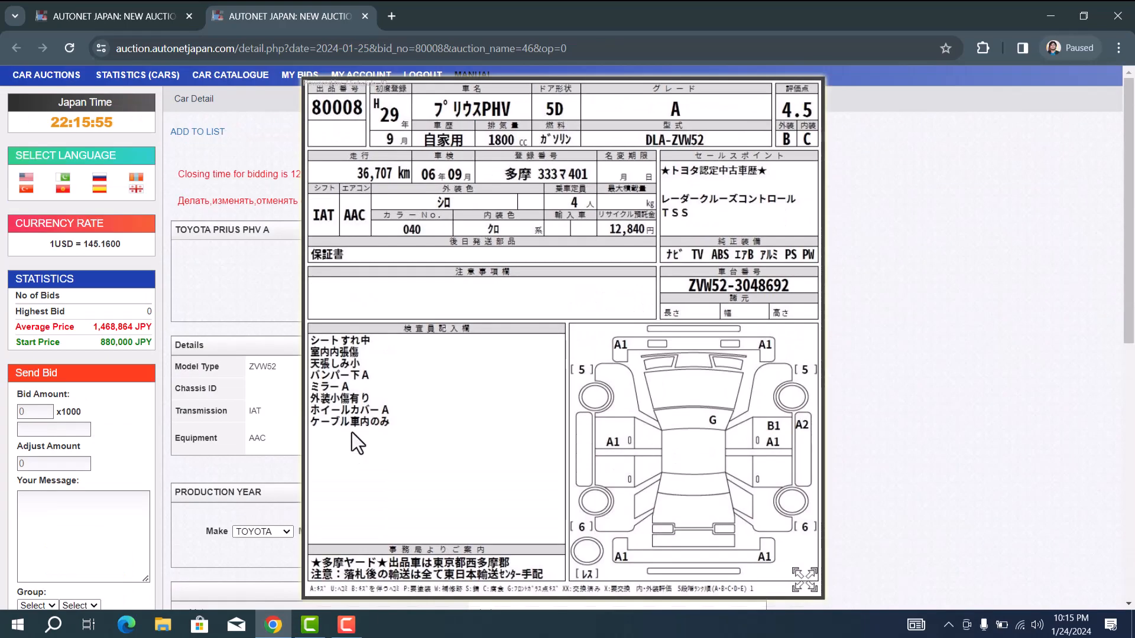
left_click(584, 176)
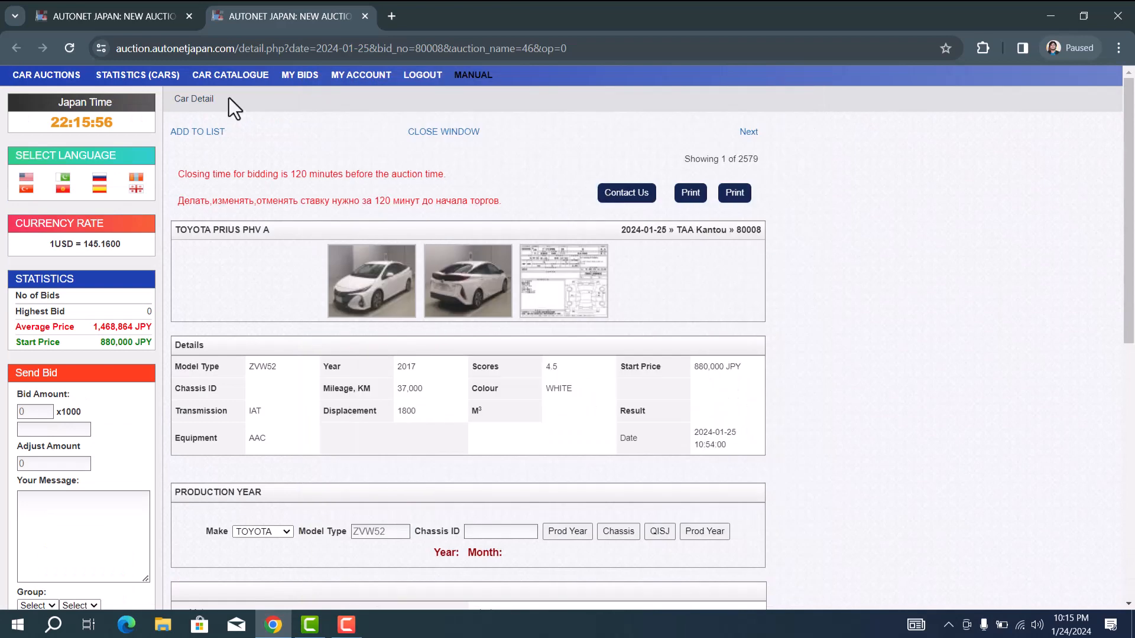
left_click(120, 13)
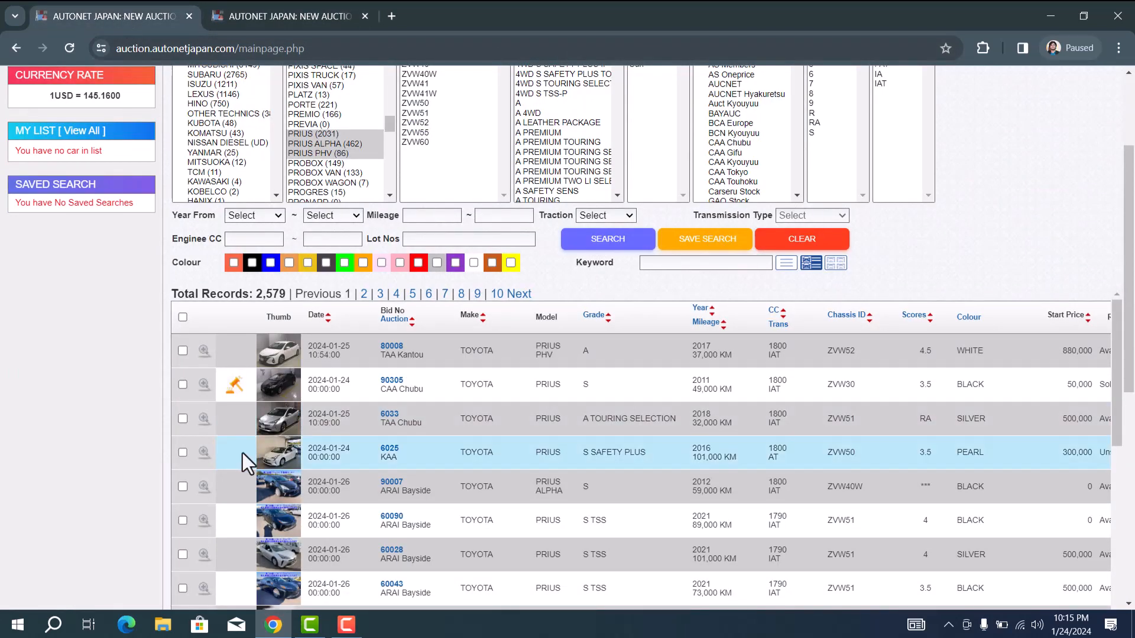
Step: Expand lot 1007's Grade S photos and open its full details via View All
left_click(203, 420)
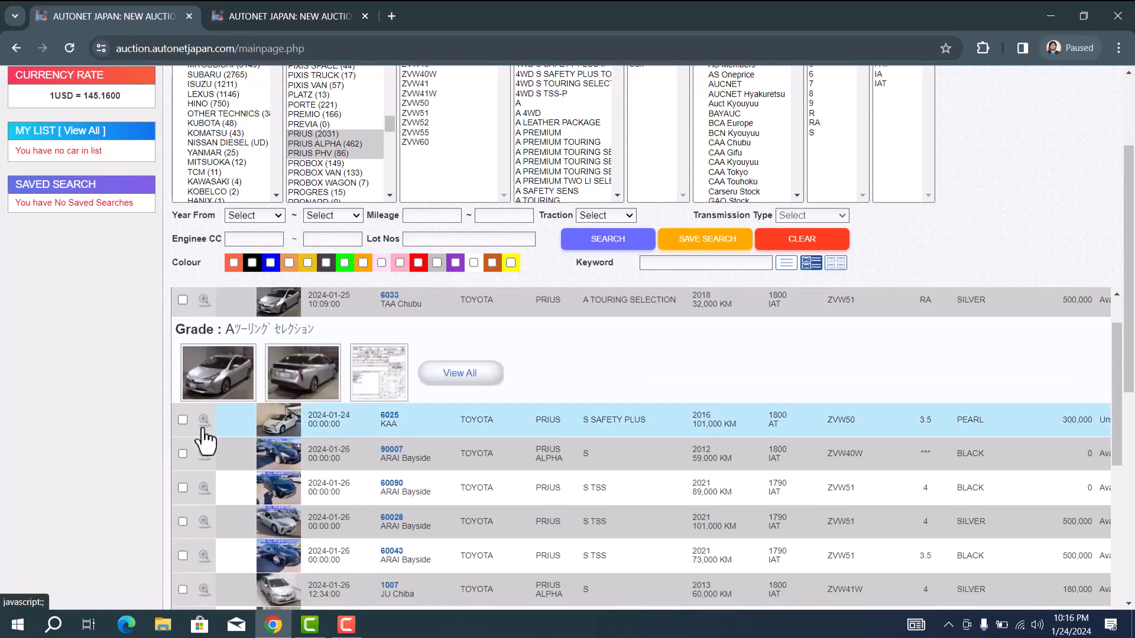
left_click(202, 420)
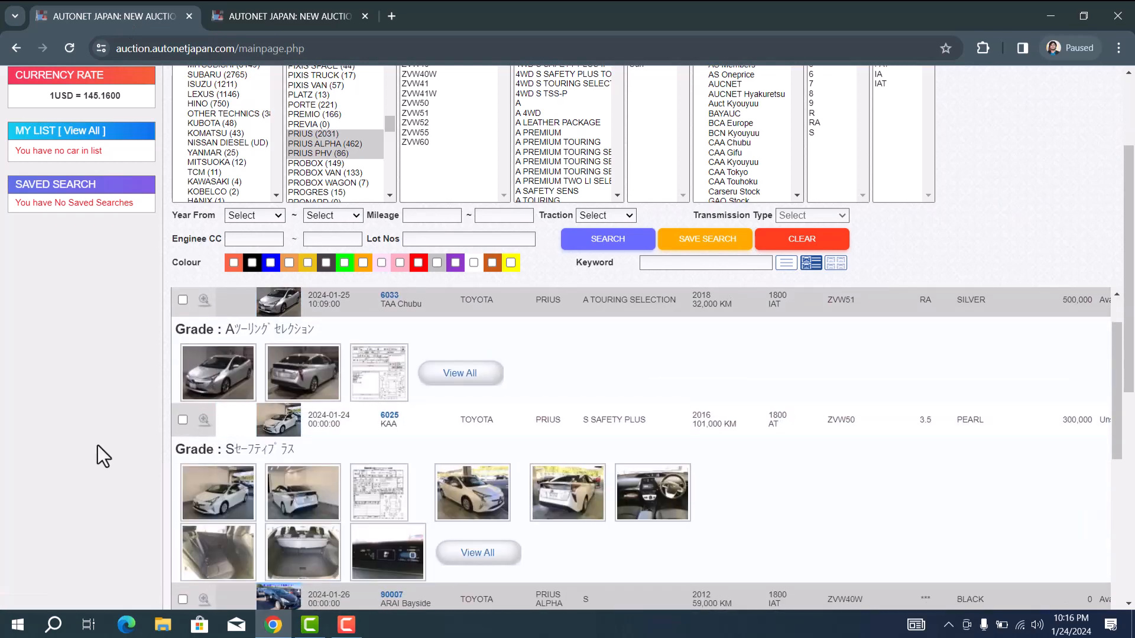
scroll(96, 456, "down", 2)
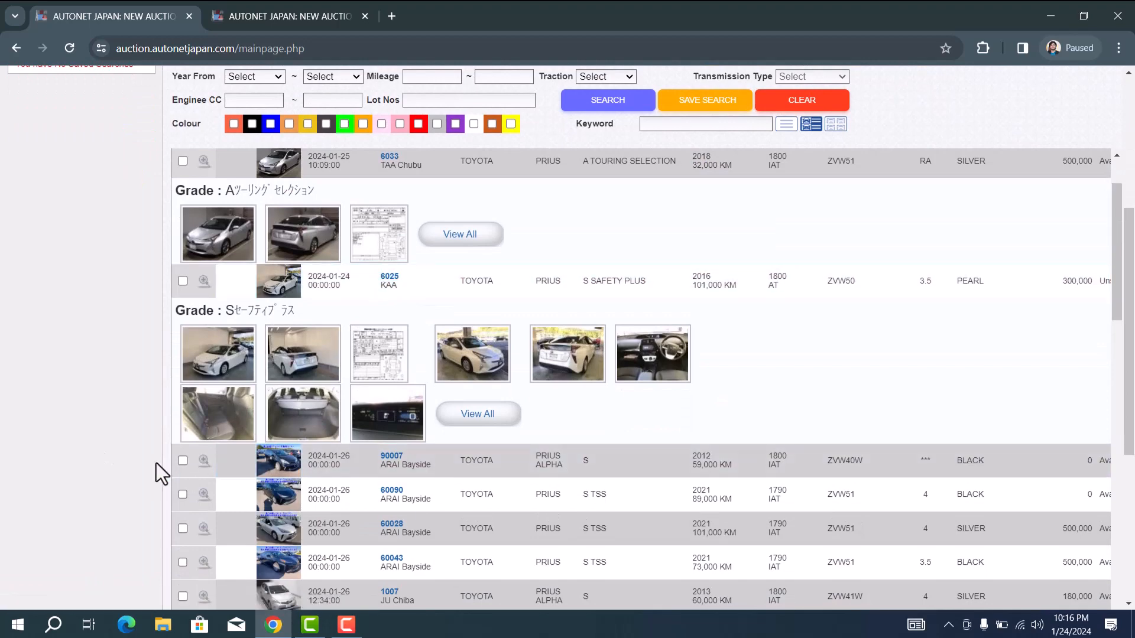
scroll(156, 462, "down", 2)
scroll(156, 462, "down", 3)
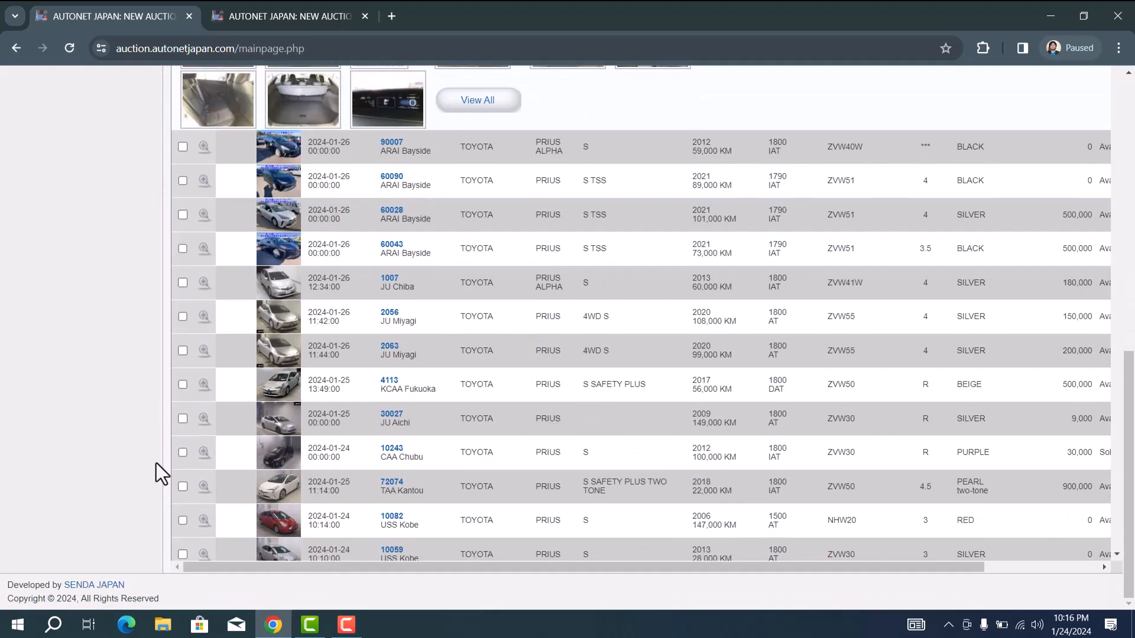
scroll(156, 463, "up", 5)
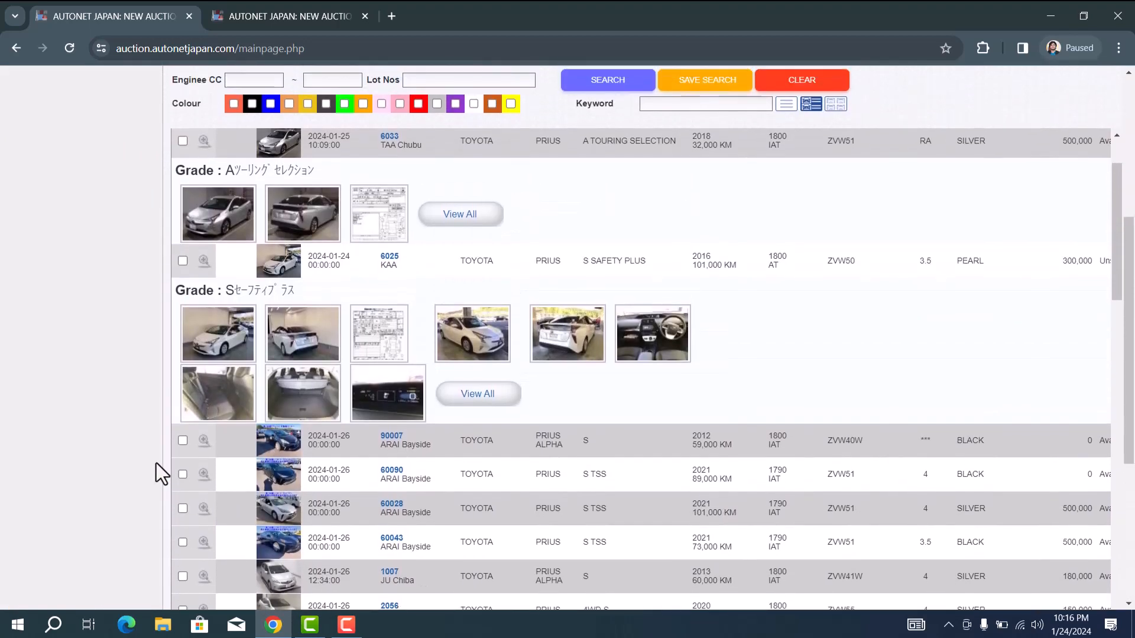
scroll(298, 399, "down", 3)
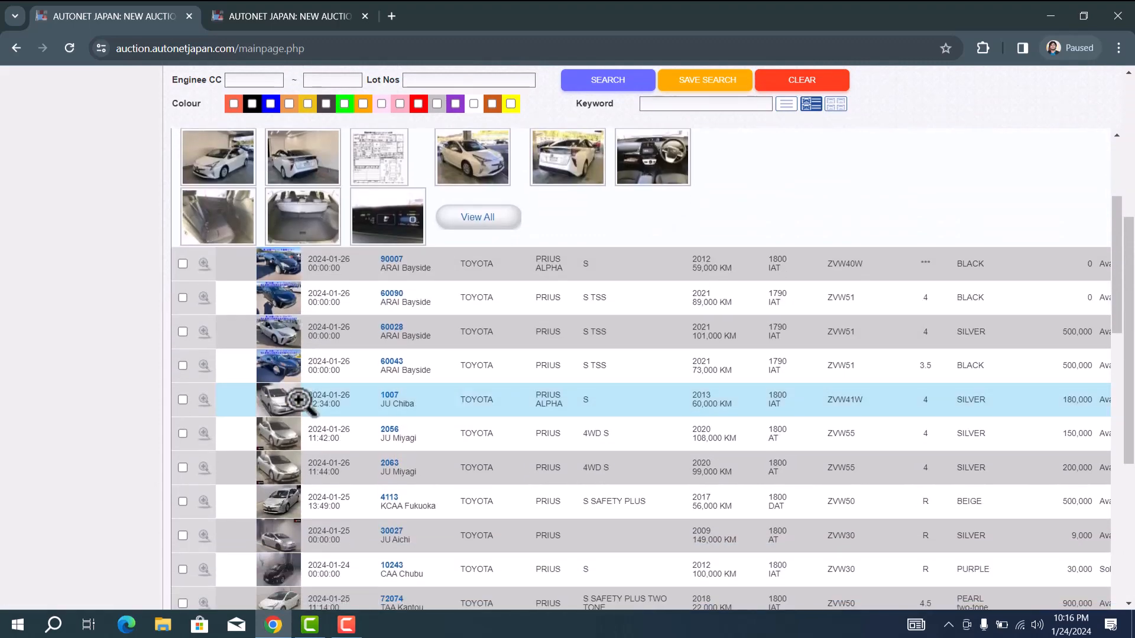
left_click(204, 400)
scroll(108, 427, "down", 3)
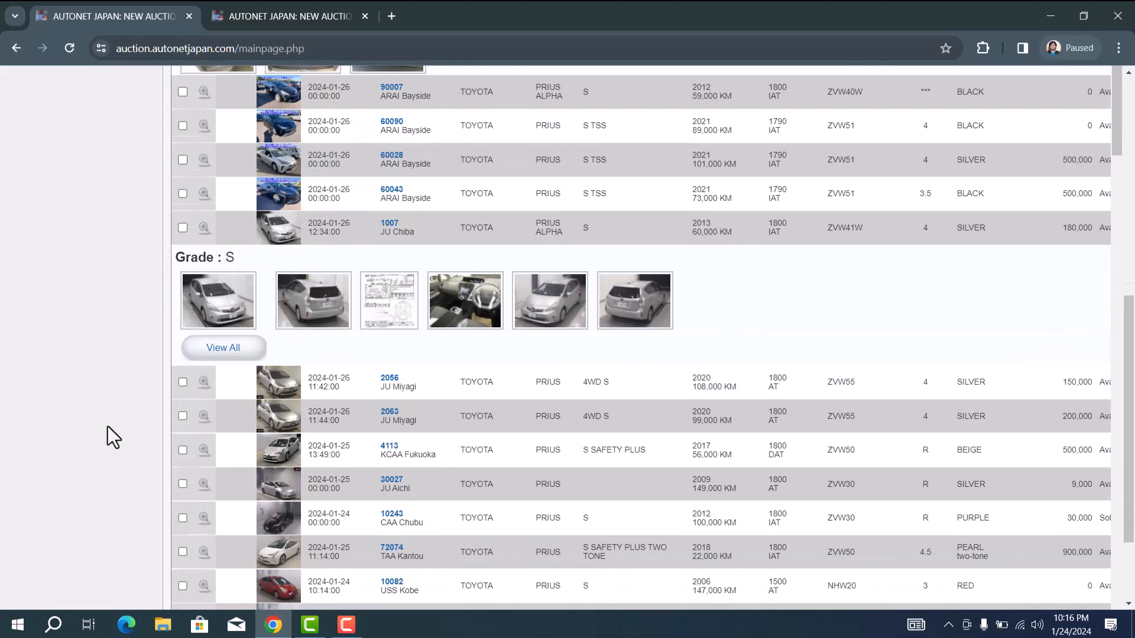
left_click(223, 348)
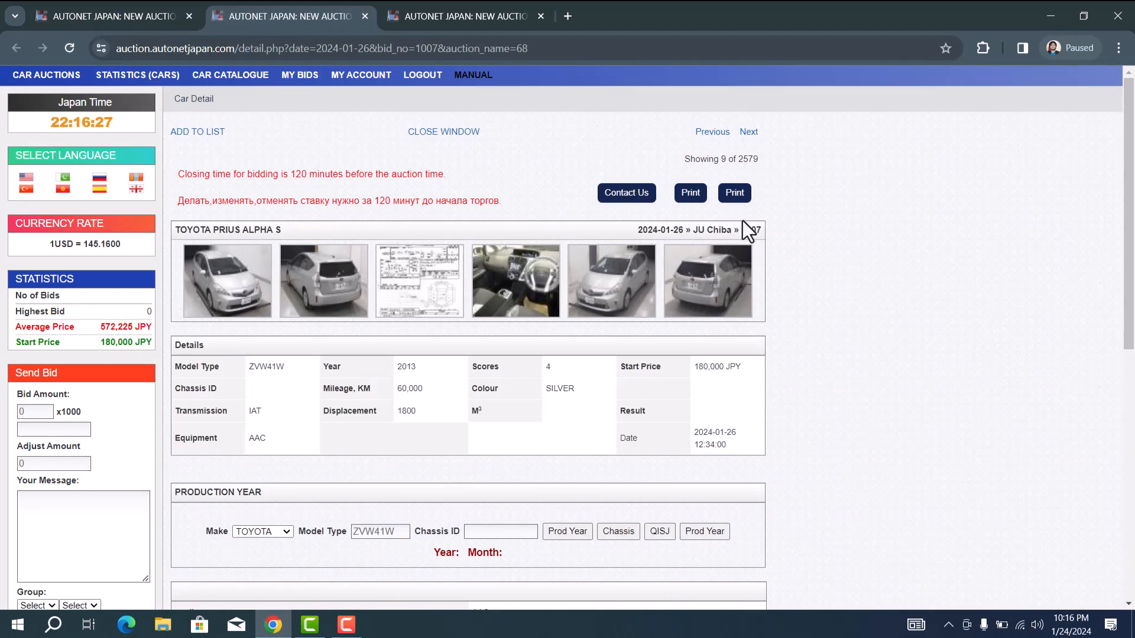
Step: Enter a bid amount of 50 (thousand JPY) for lot 1007
left_click_drag(684, 229, 640, 229)
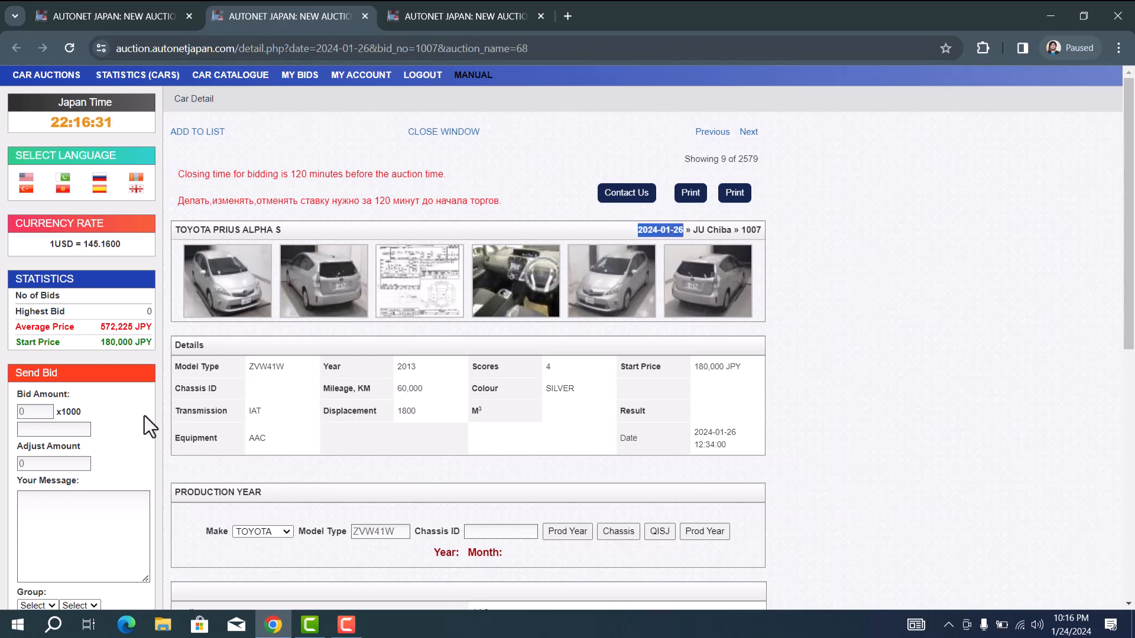
left_click(25, 412)
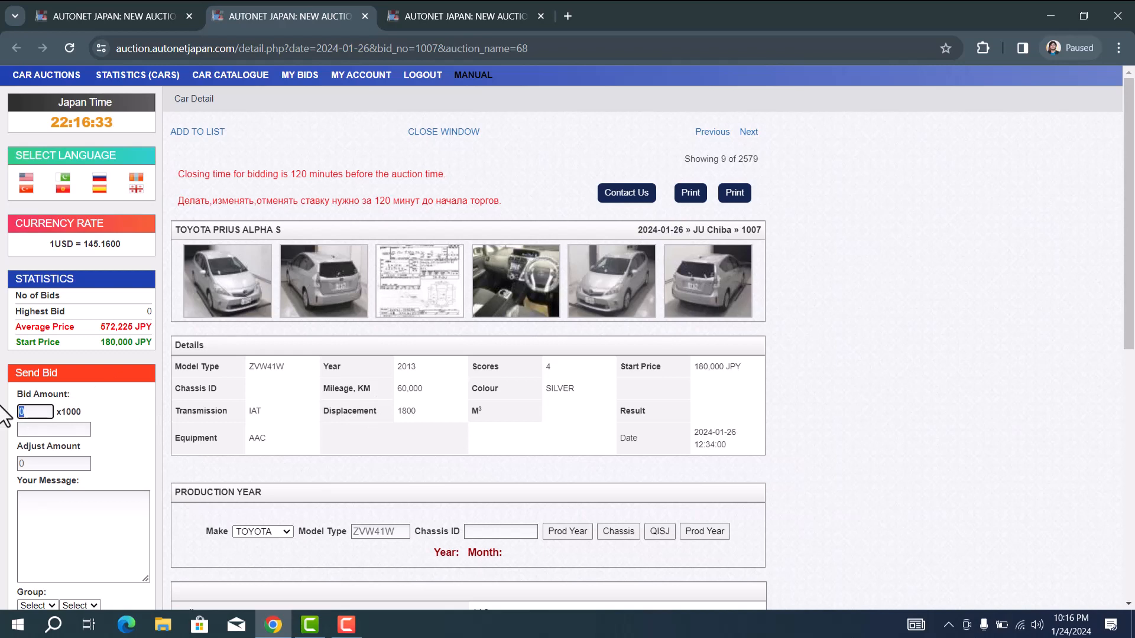
type("50")
left_click(108, 353)
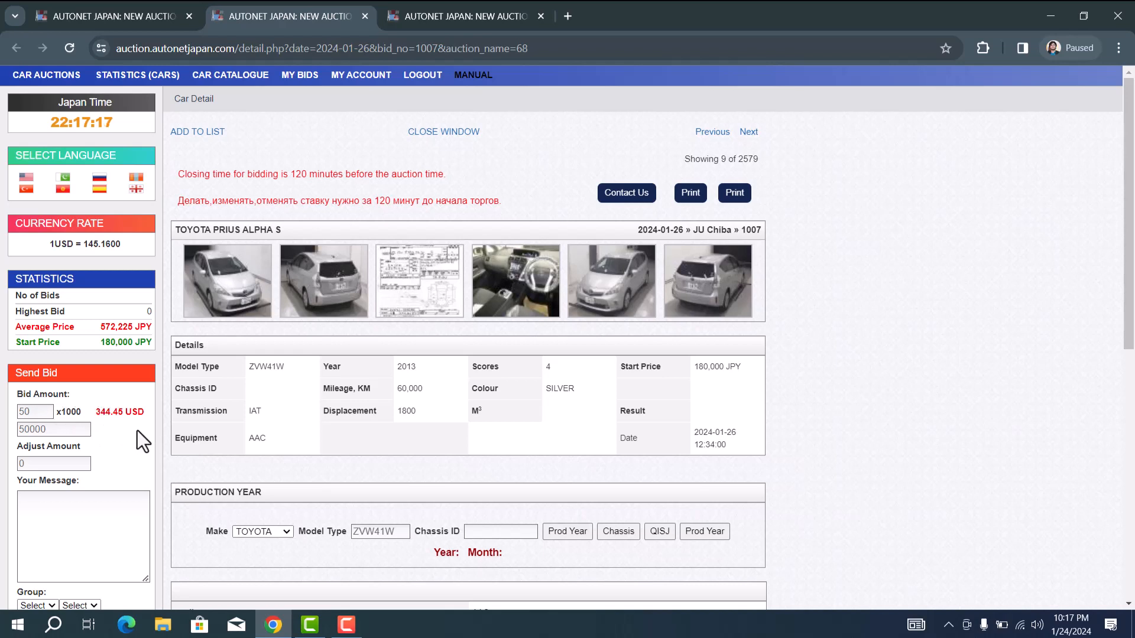
Step: Add the message 'Please ceeheck this can firor me, this can i is important' and send the bid
scroll(137, 430, "down", 1)
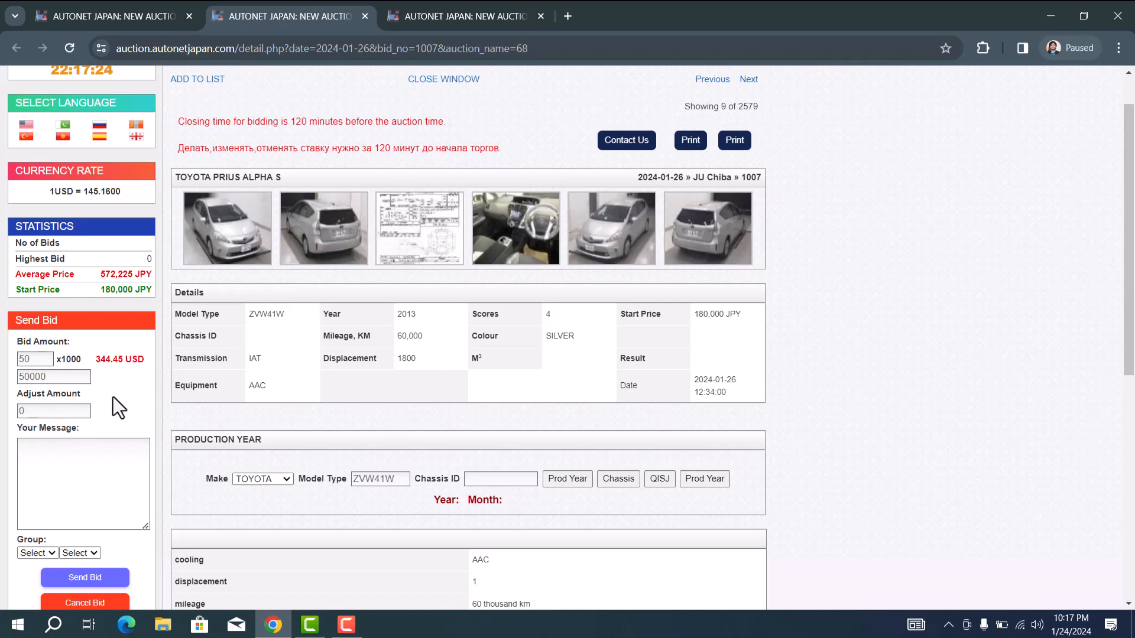
scroll(118, 408, "down", 1)
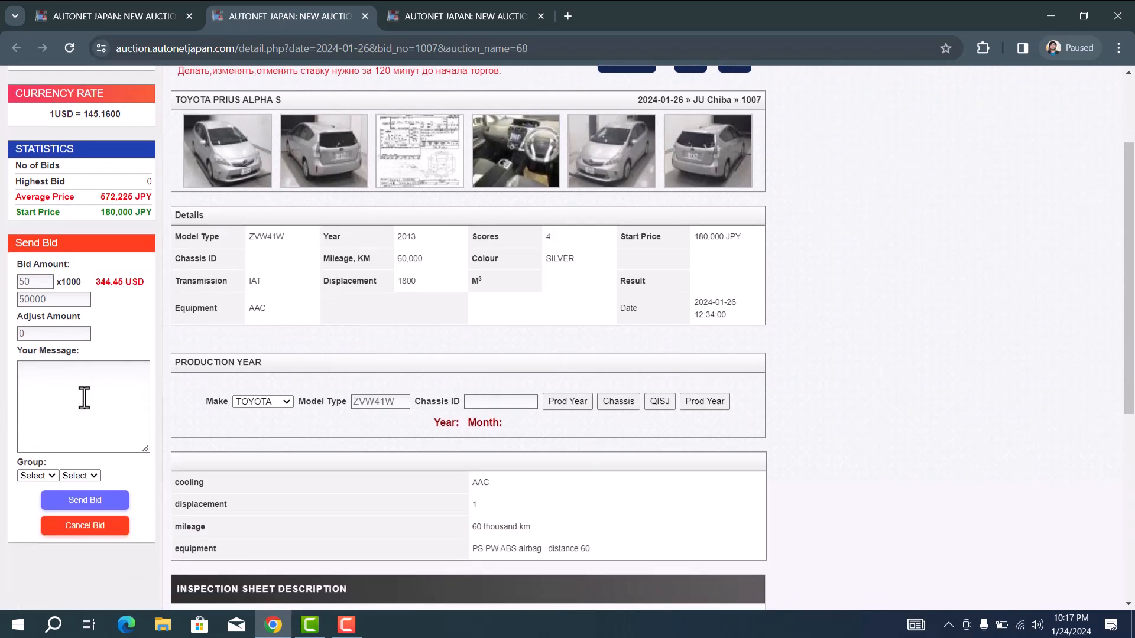
left_click(85, 398)
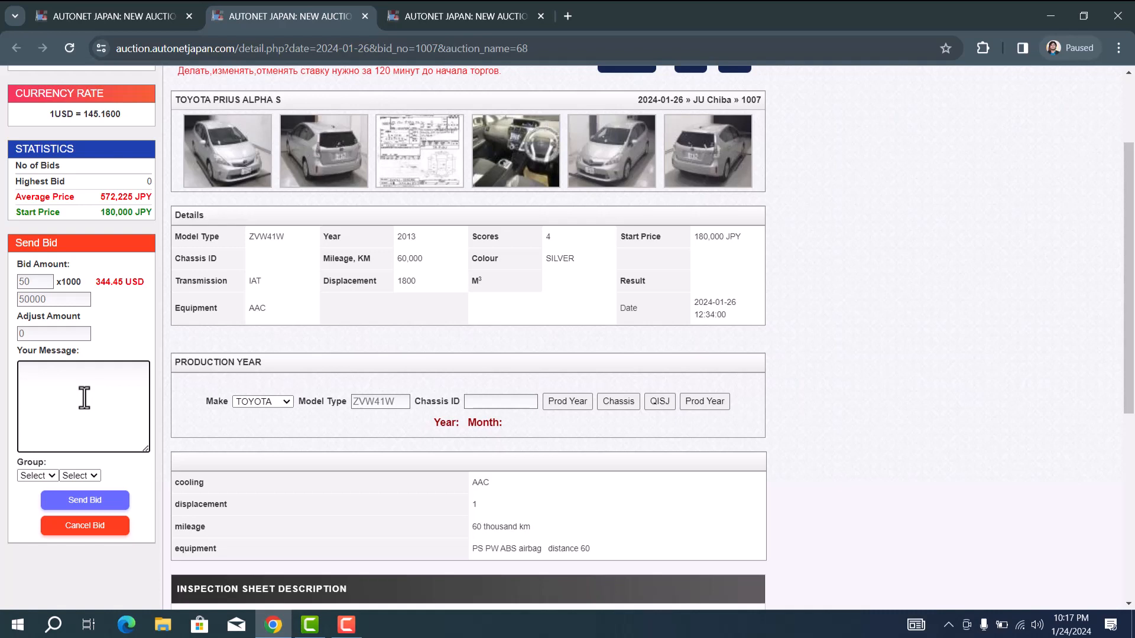
type("Please ce")
type("e")
type("heck this ")
type("can")
type(" fir")
type("or me,")
type(" this can i")
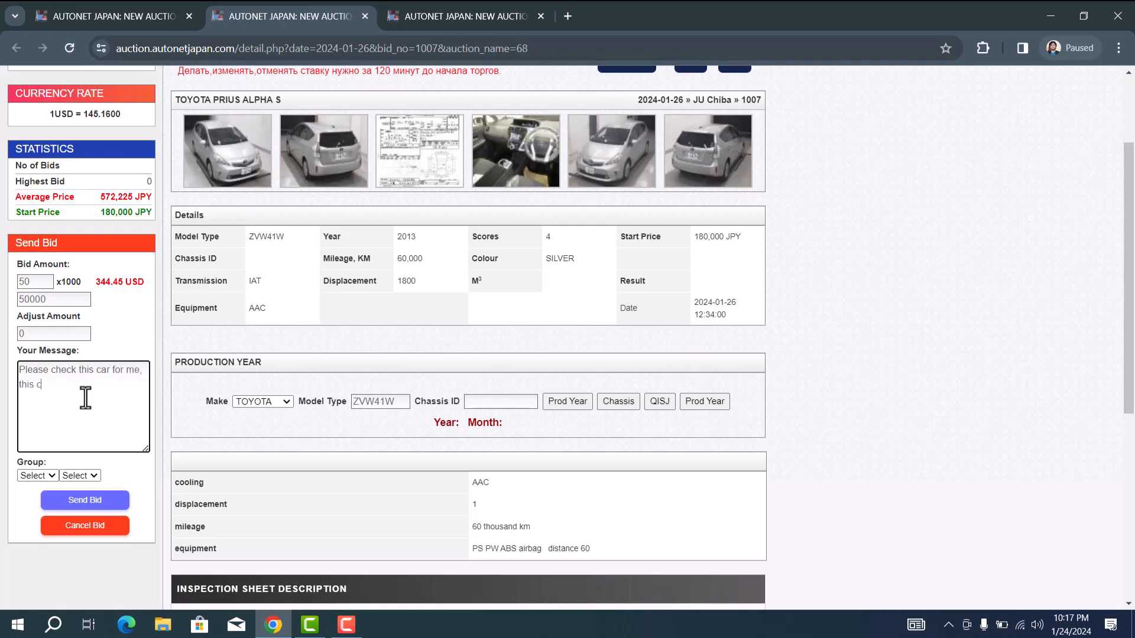
type(" is important.")
left_click(81, 507)
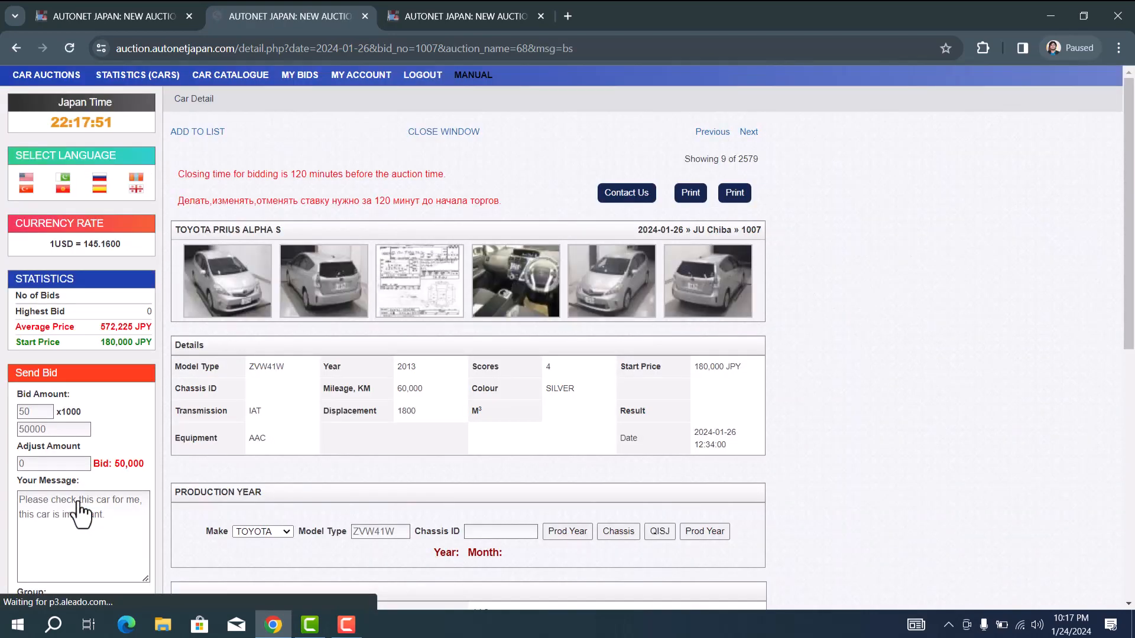
Step: Open My Bids and highlight lot 1007's vehicle name and 50,000 bid price
left_click(306, 80)
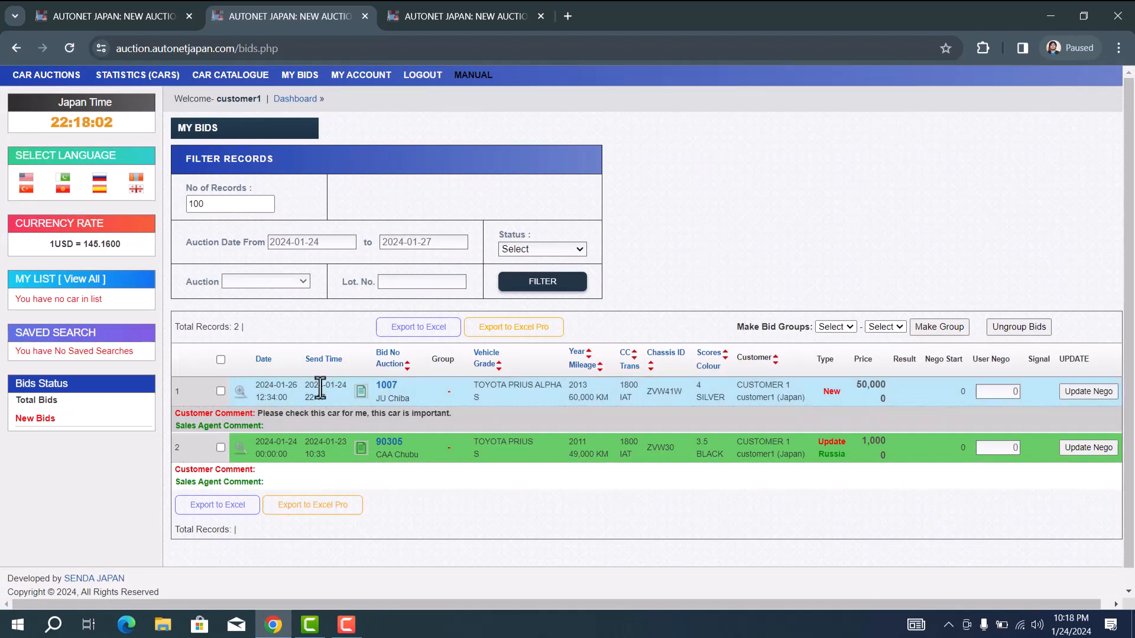
double_click(522, 386)
left_click_drag(855, 385, 899, 402)
left_click(903, 392)
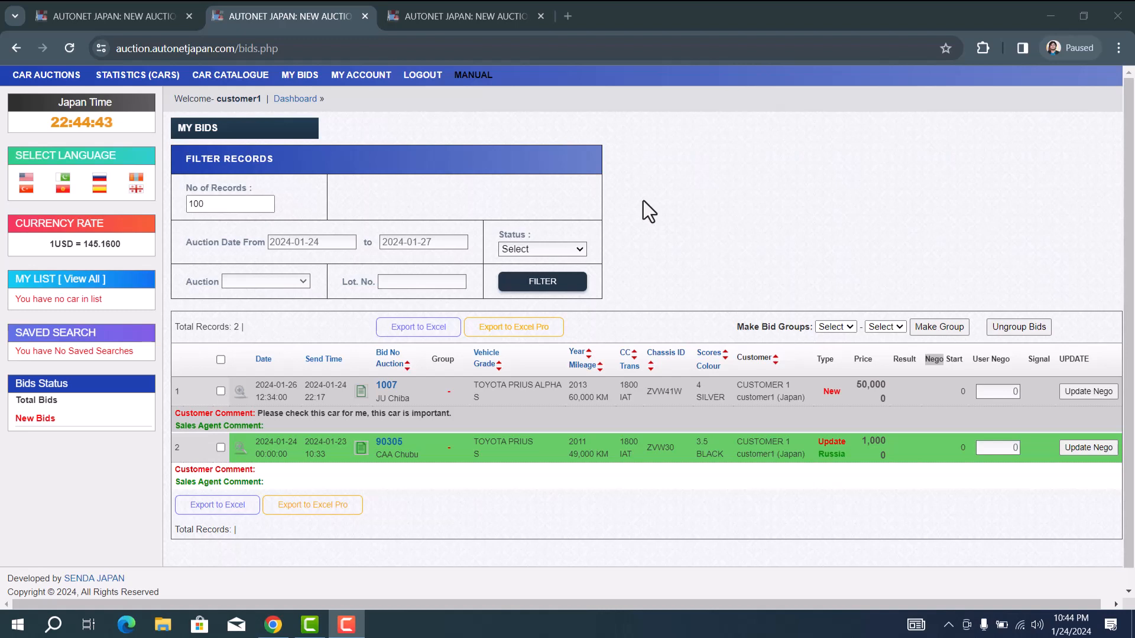
Step: Log out and sign back in with the sales agent username and password
left_click(421, 80)
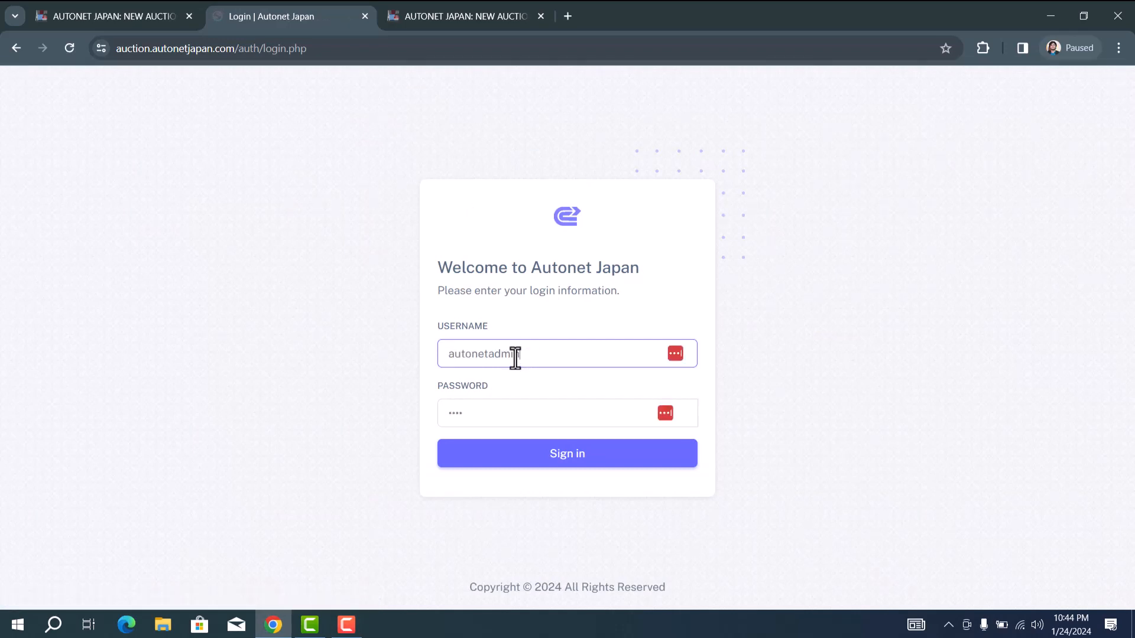
double_click(515, 358)
key("BackSpace")
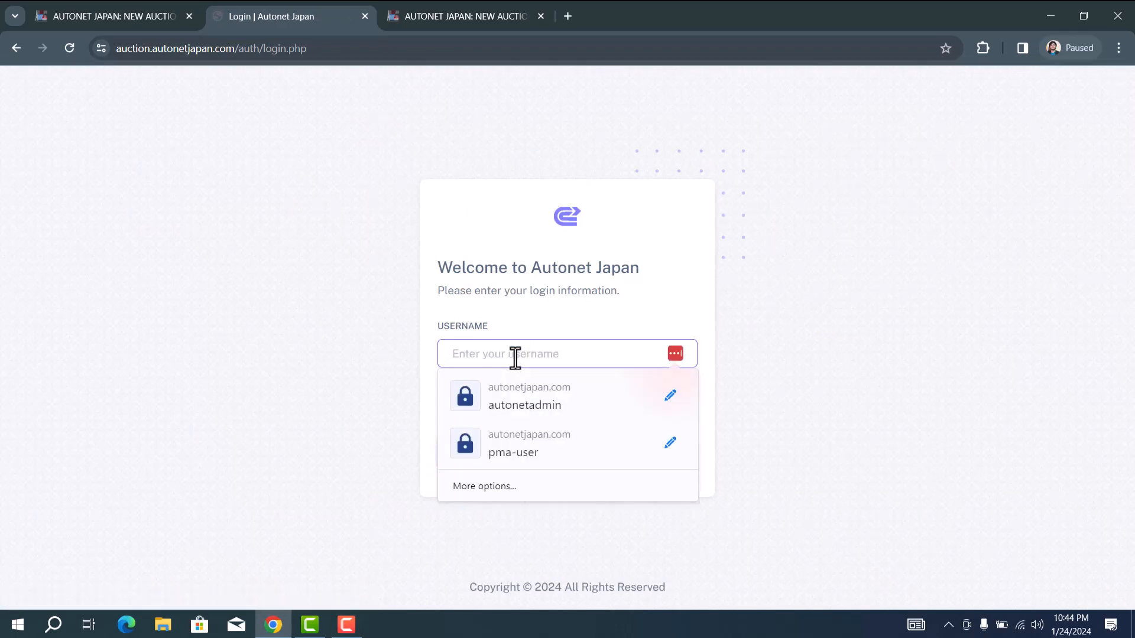
type("sales1")
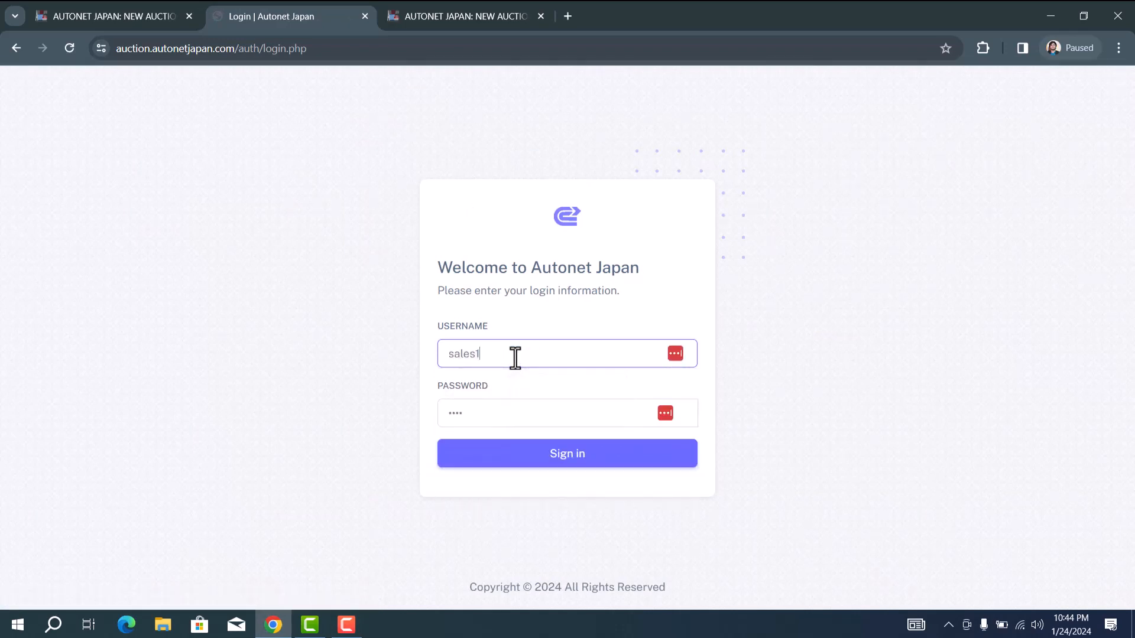
key("Tab")
type("s")
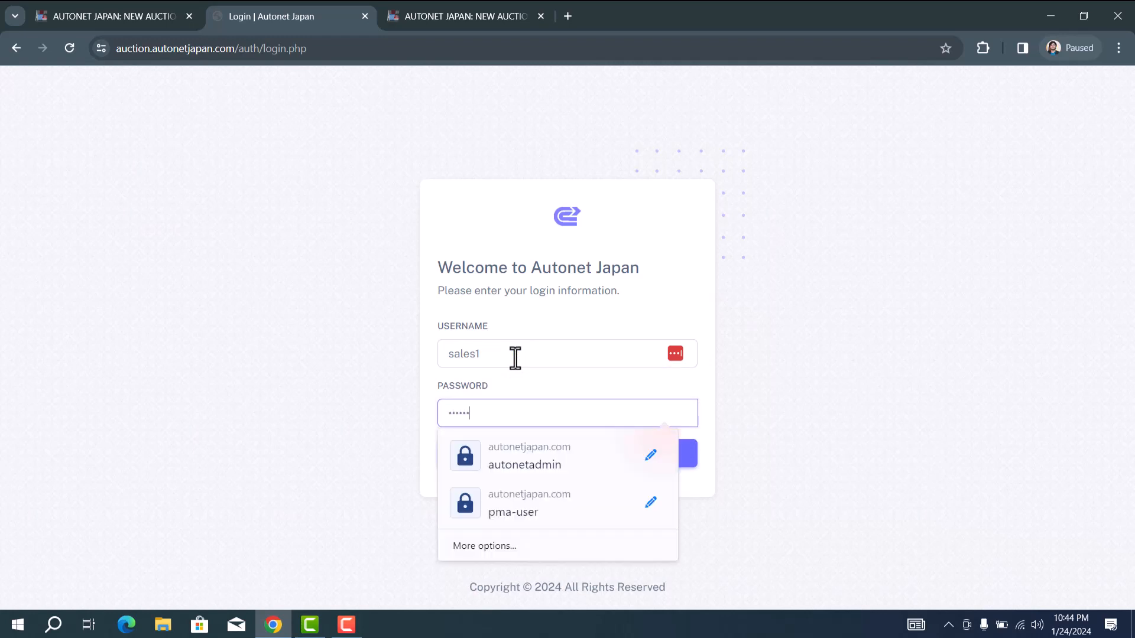
left_click_drag(831, 356, 577, 485)
left_click(573, 464)
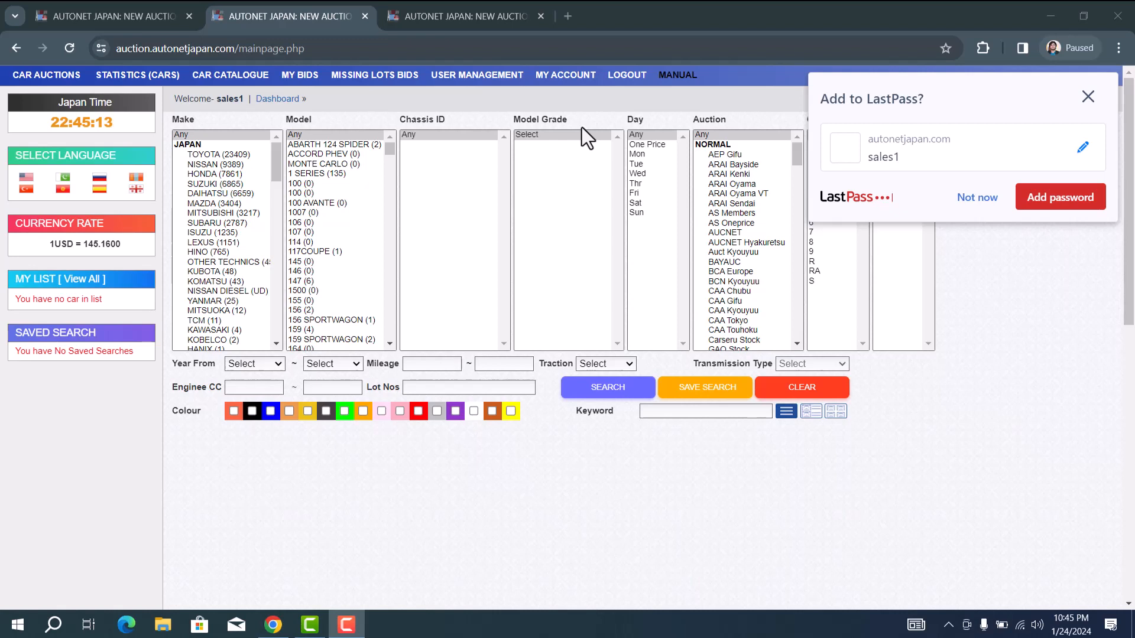
Step: Filter the sales agent's My Bids list to end on 2024-01-26
left_click(306, 78)
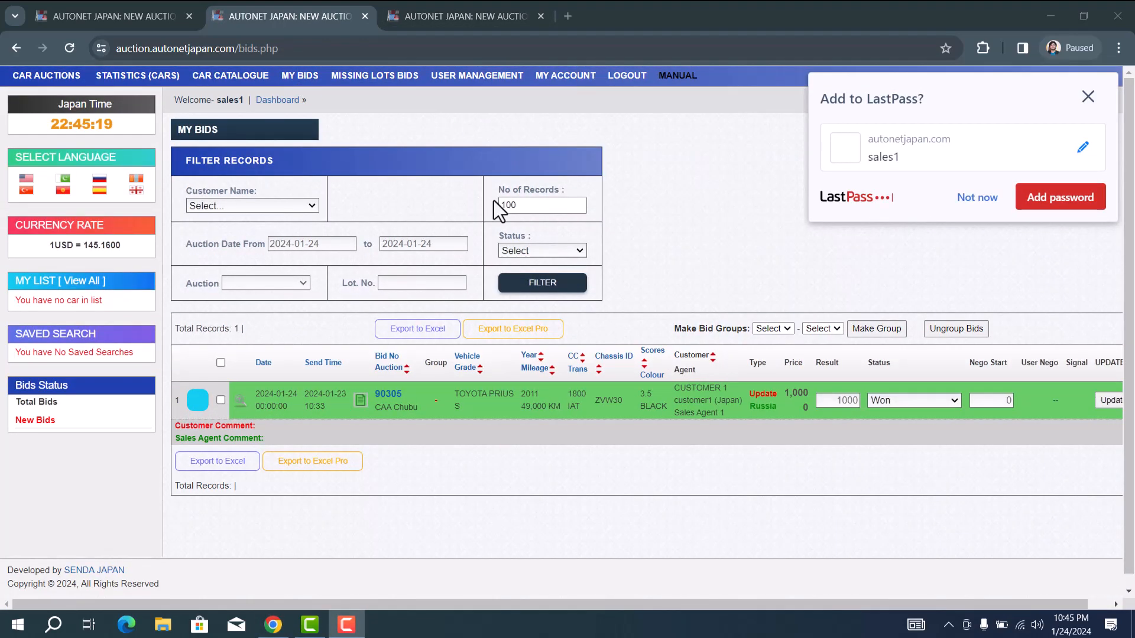
left_click(993, 201)
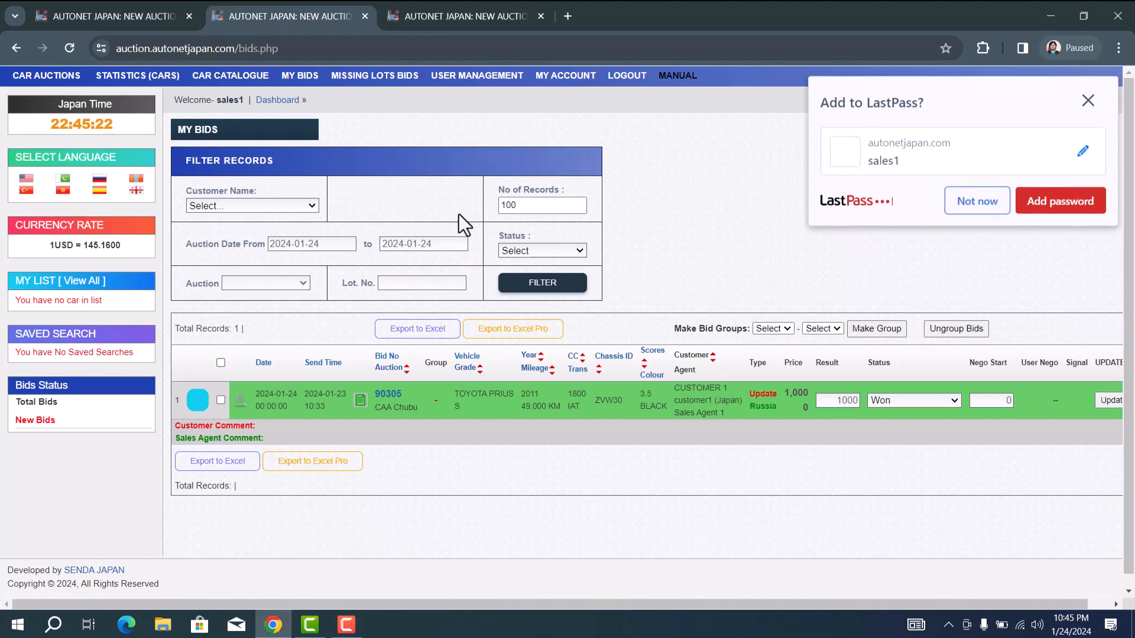
left_click(449, 243)
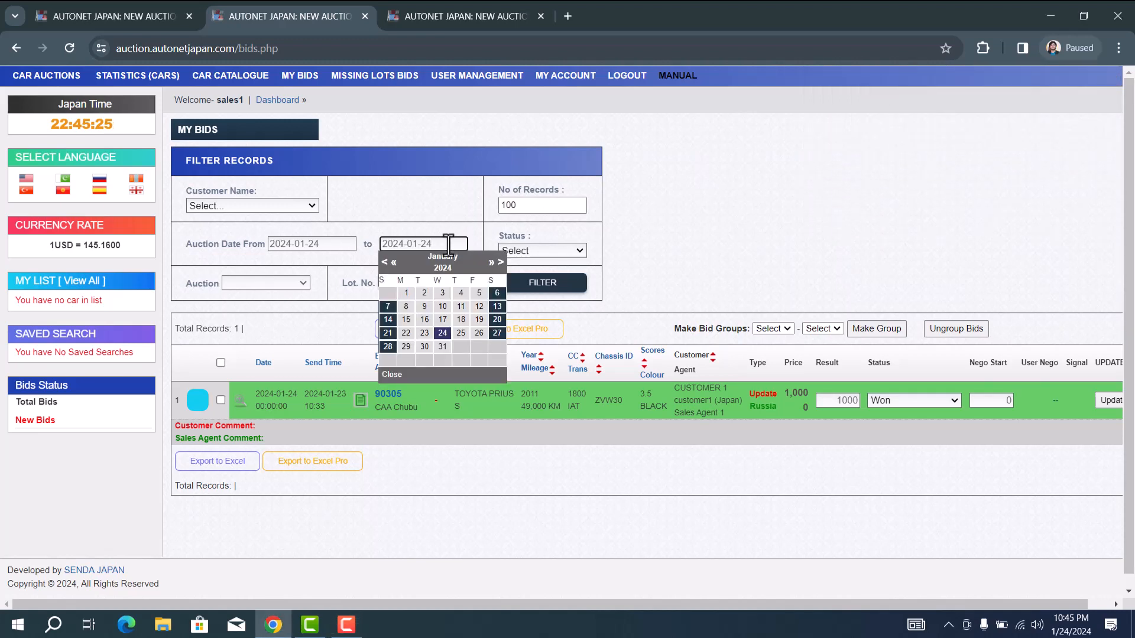
left_click(479, 334)
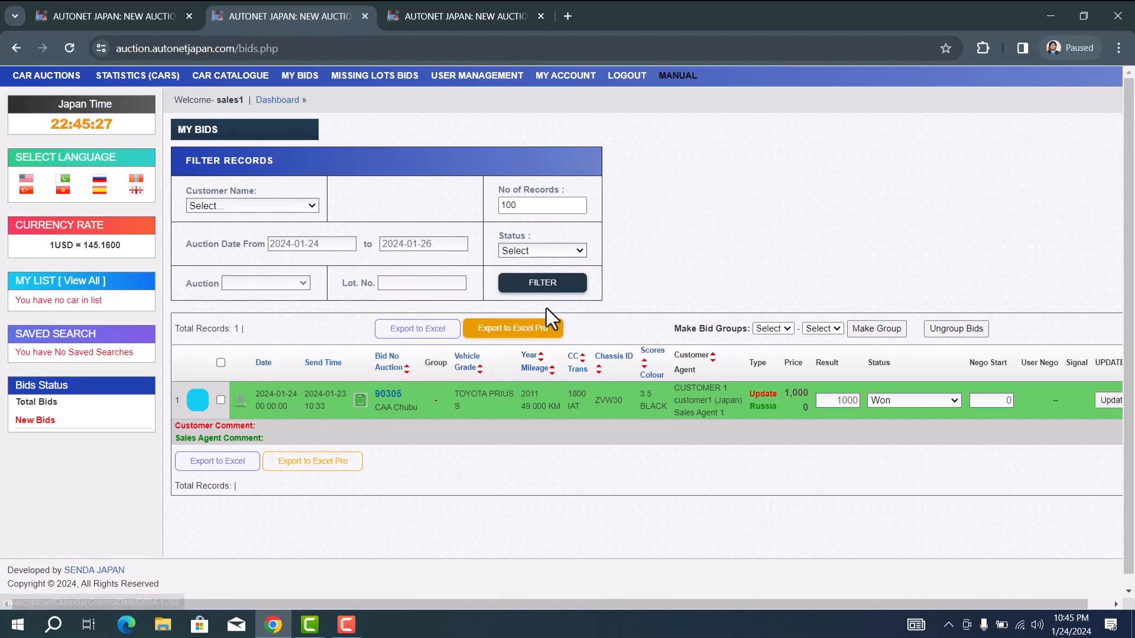
left_click(556, 283)
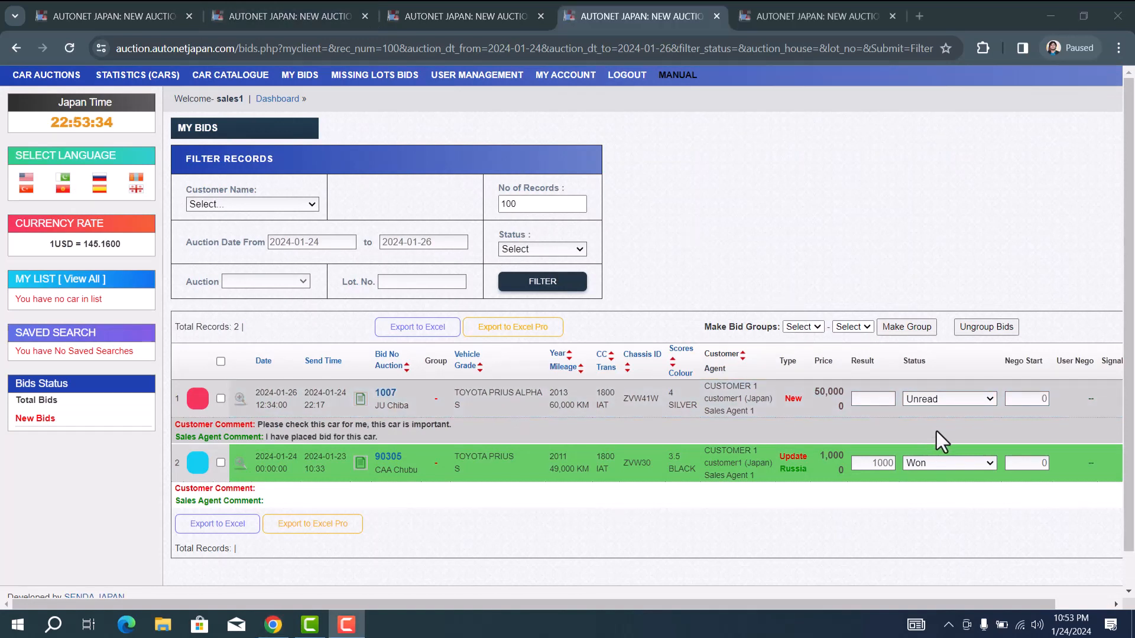
Step: Check the lot 1007 bid's status choices without changing them, then open its car details
left_click(953, 403)
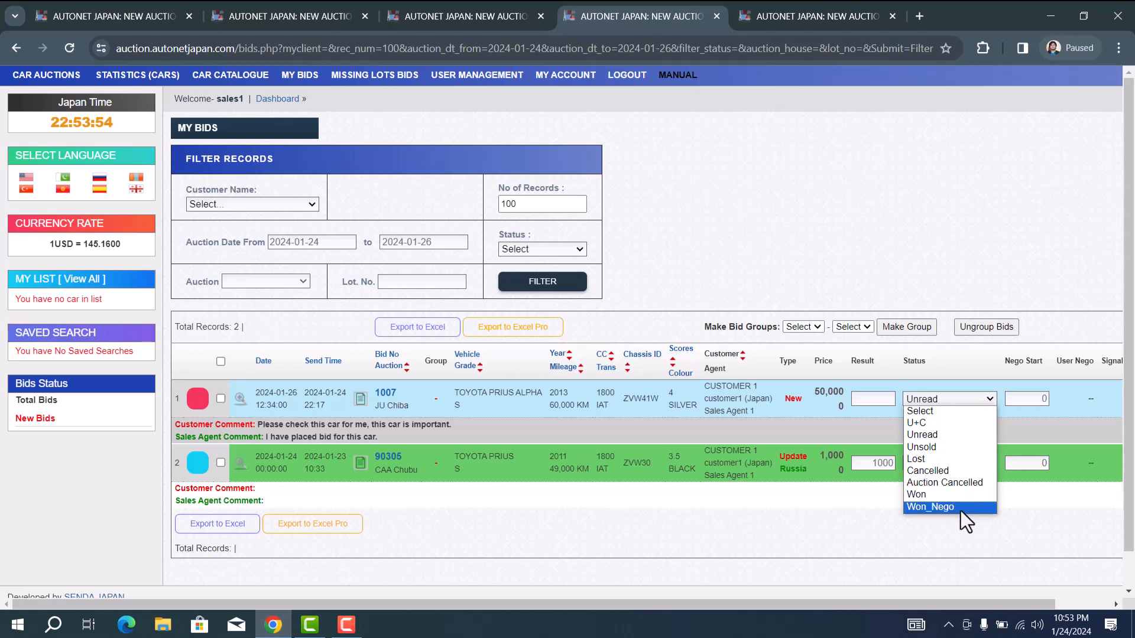
left_click(800, 523)
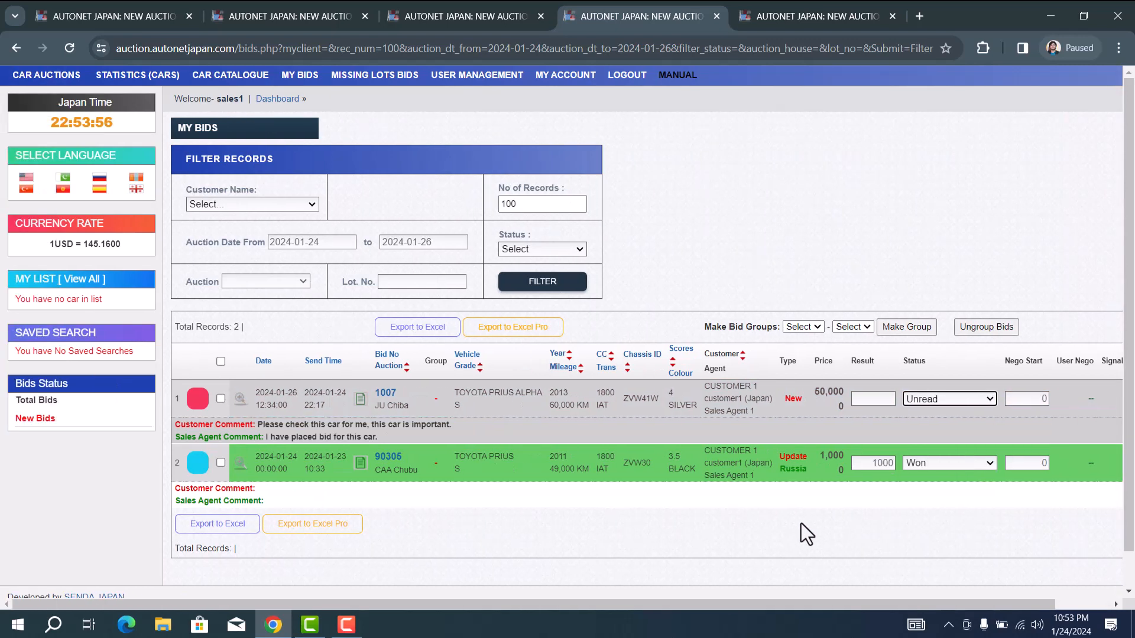
left_click(386, 393)
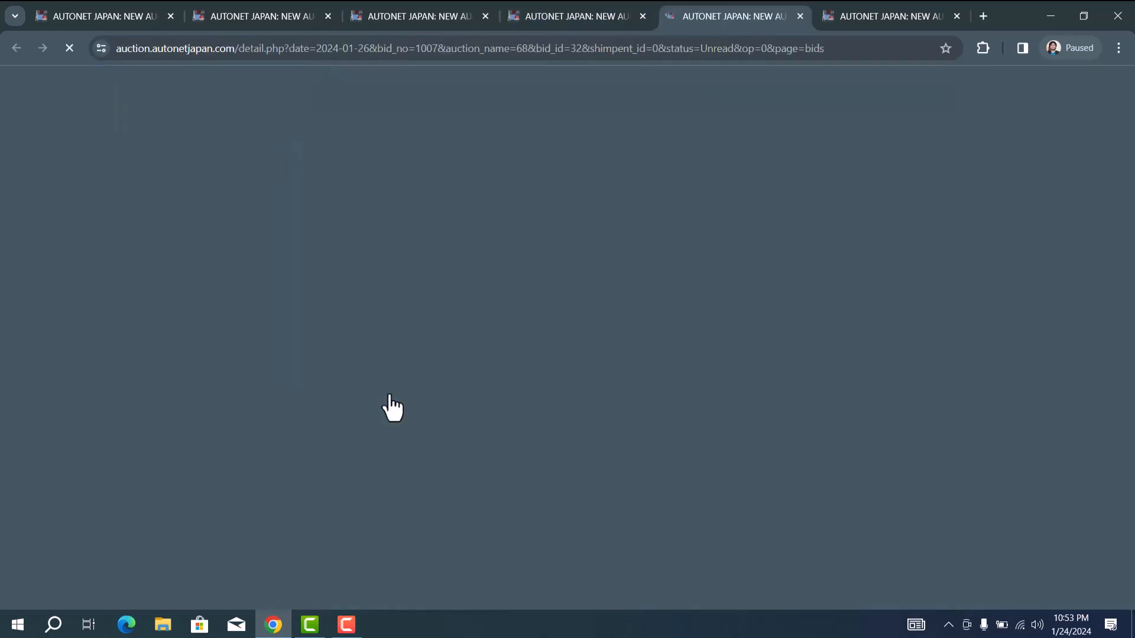
Step: Review the lot 1007 bid amount of 50, adjust amount and staff comment fields
scroll(207, 405, "down", 1)
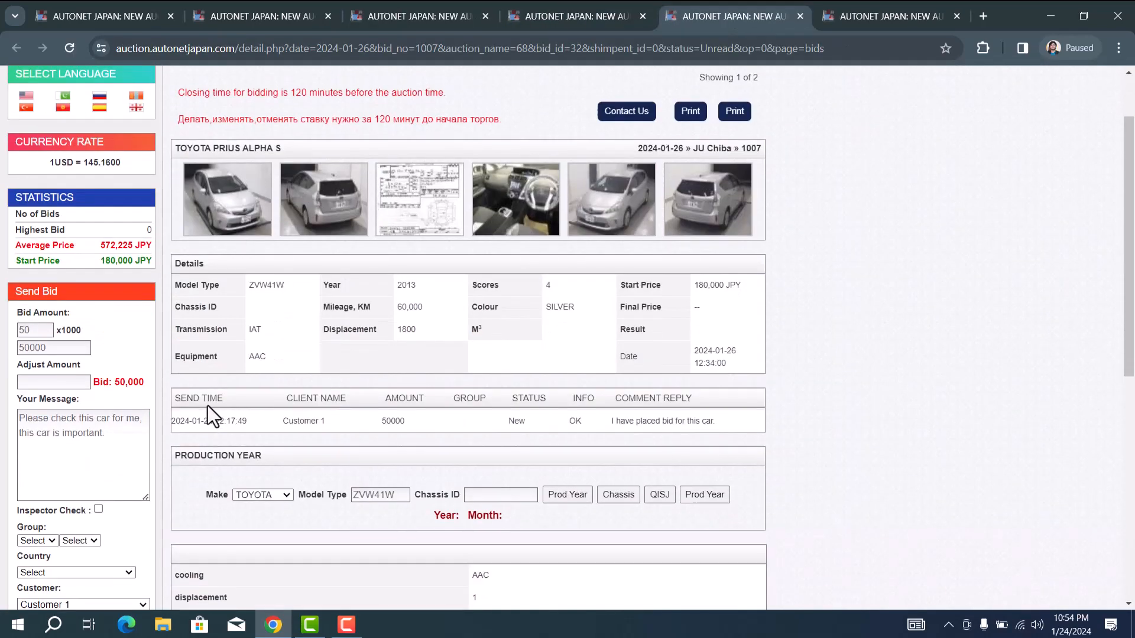
double_click(27, 328)
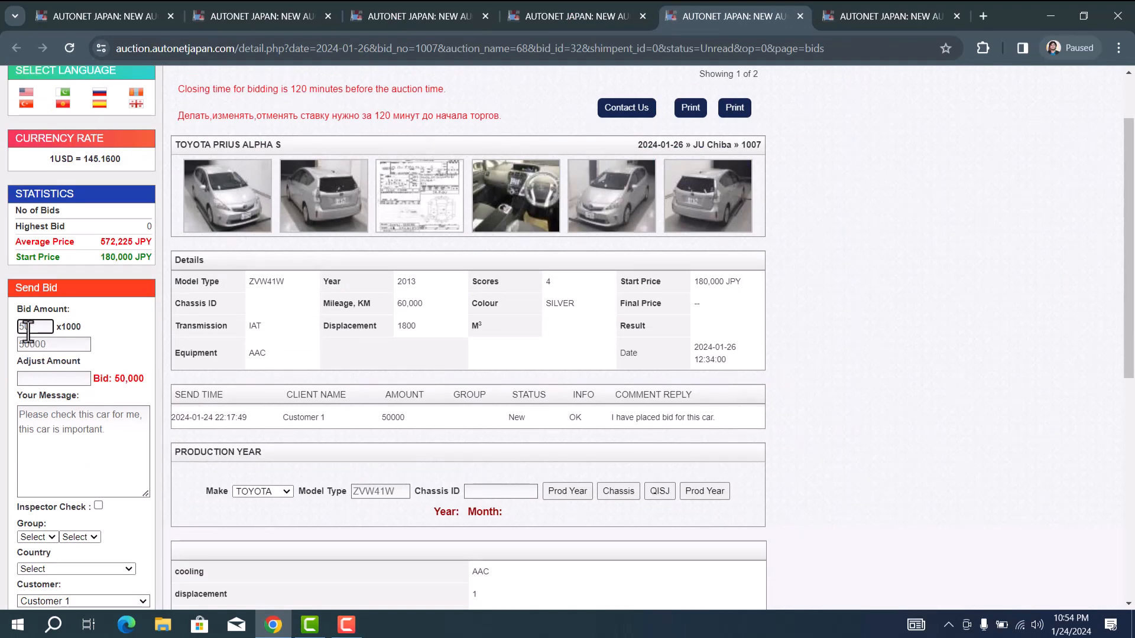
left_click(63, 379)
scroll(65, 374, "down", 1)
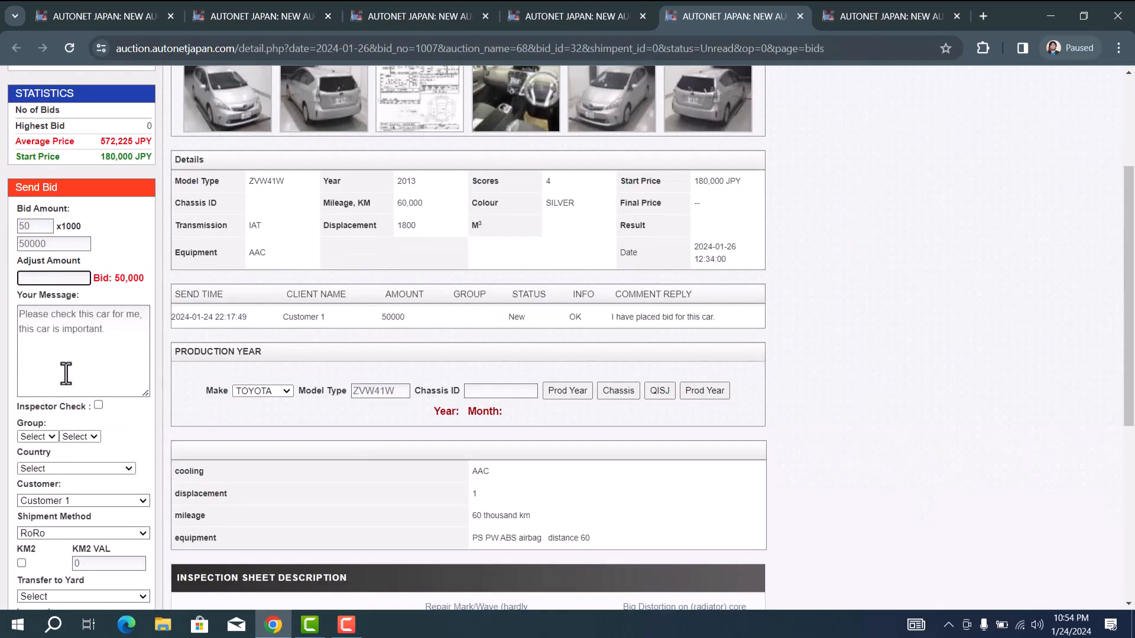
scroll(52, 387, "down", 4)
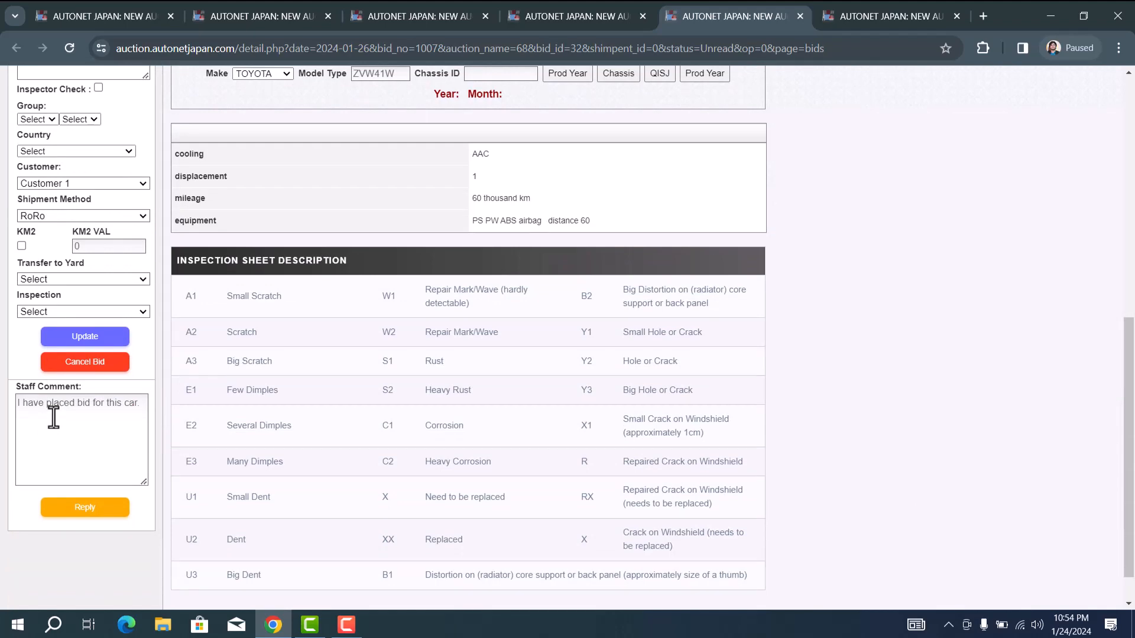
left_click(53, 417)
scroll(53, 417, "up", 5)
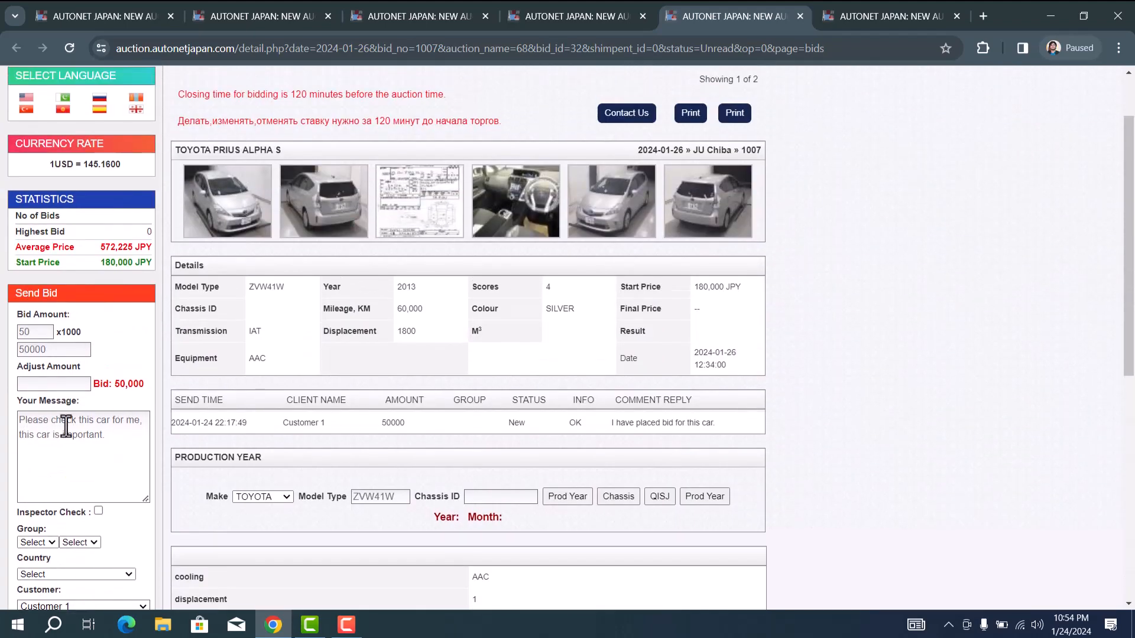
scroll(53, 432, "down", 5)
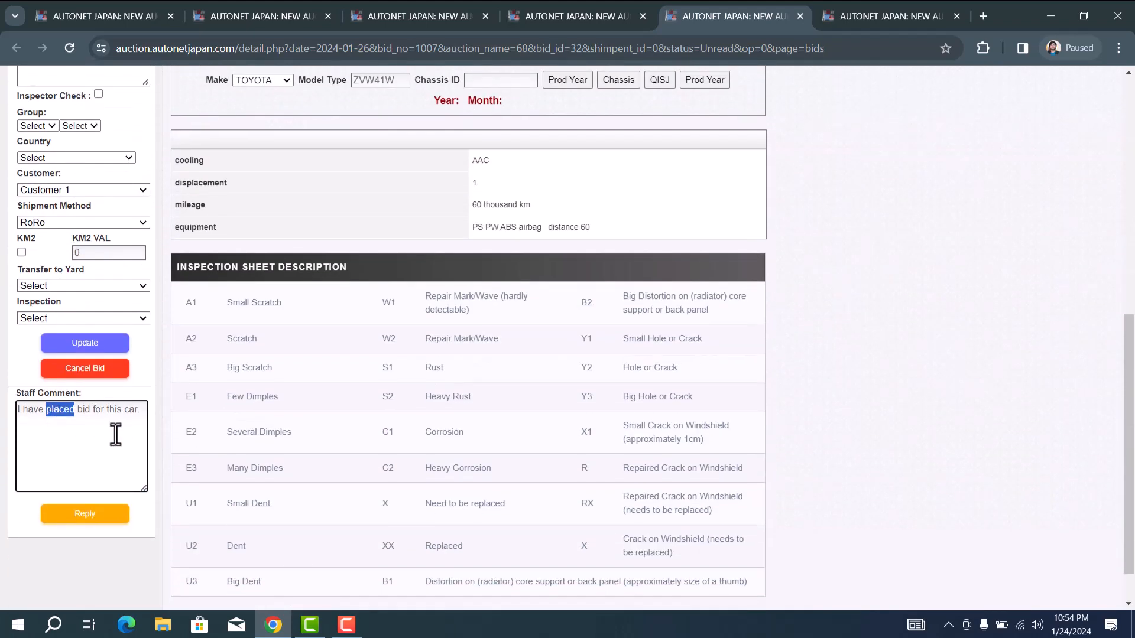
left_click(101, 432)
scroll(98, 421, "up", 4)
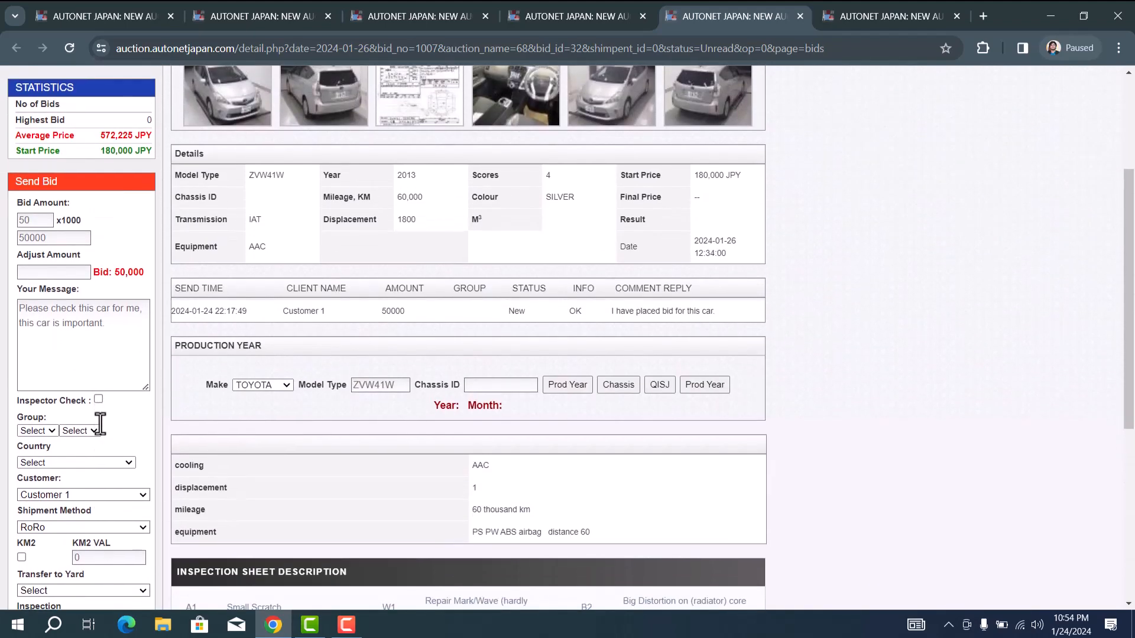
scroll(100, 423, "down", 1)
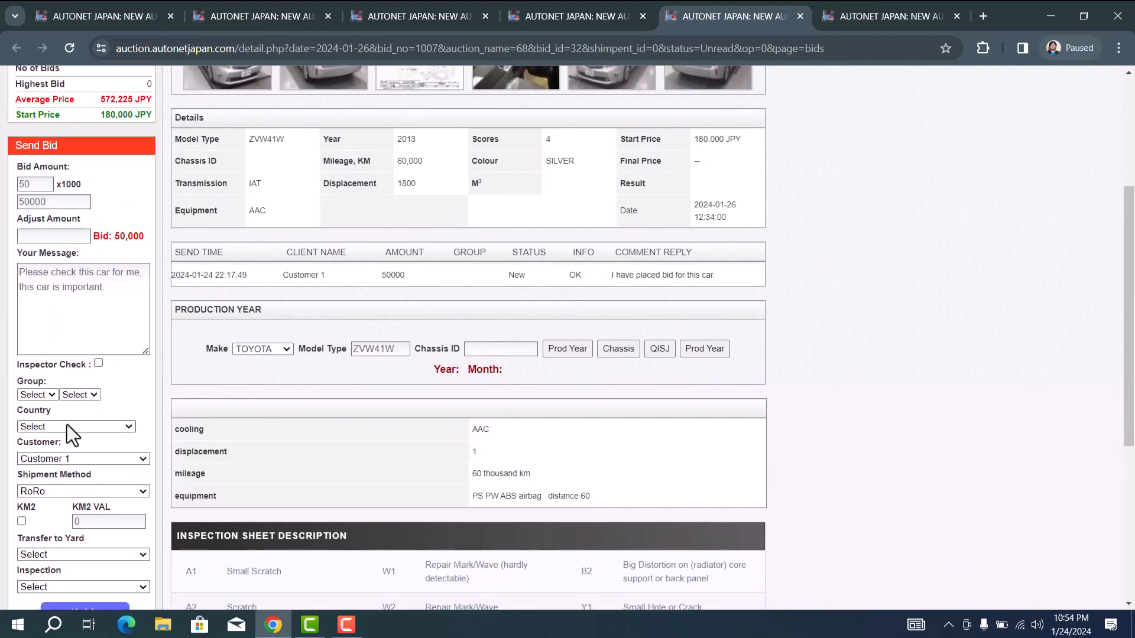
Step: Set the country to Russia, keeping Customer 1 and RoRo shipment
left_click(66, 425)
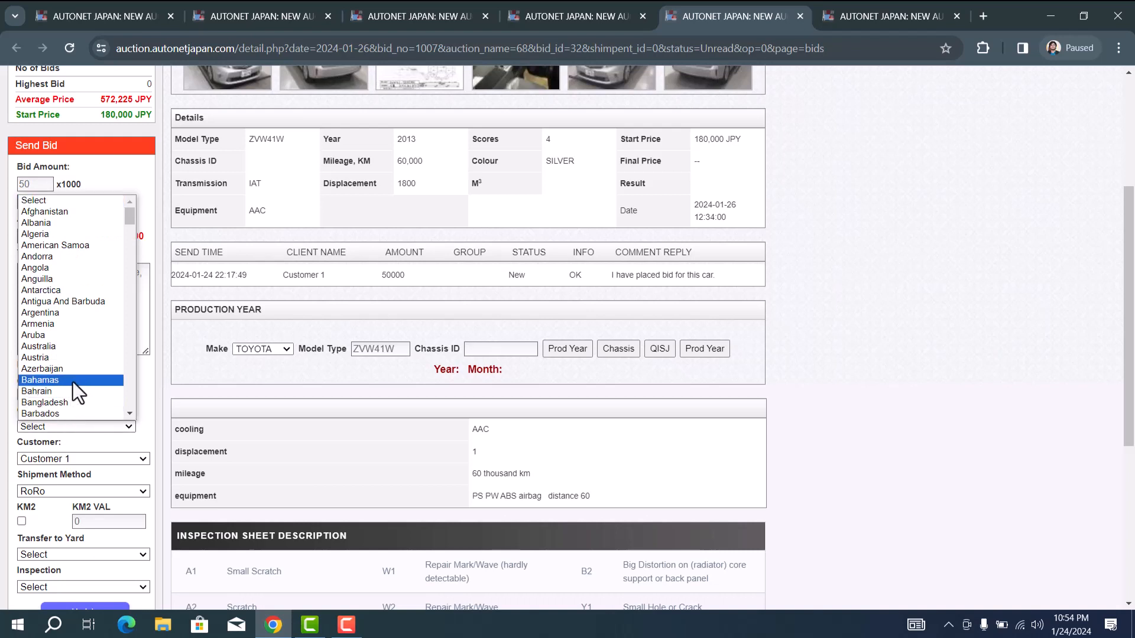
type("ru")
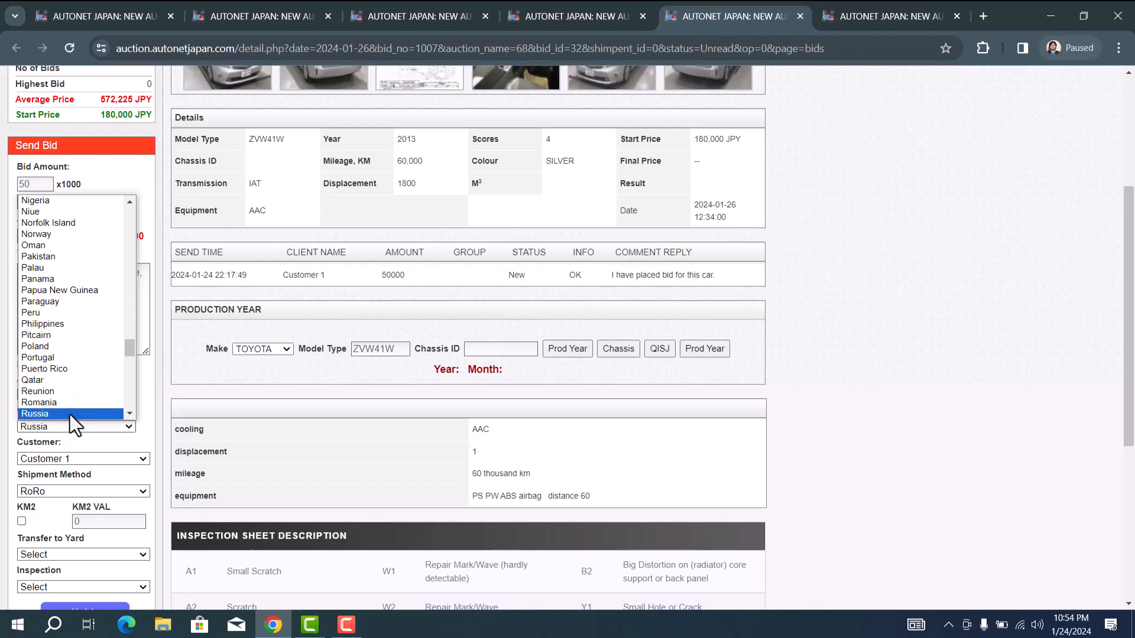
left_click(70, 413)
left_click(73, 462)
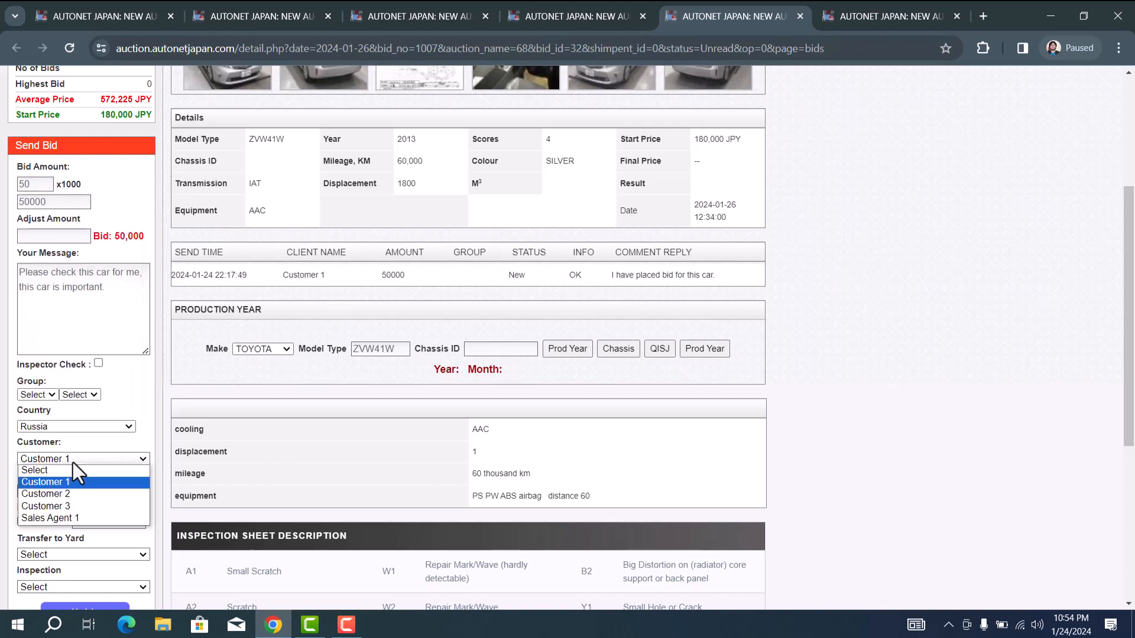
left_click(73, 462)
scroll(73, 462, "down", 1)
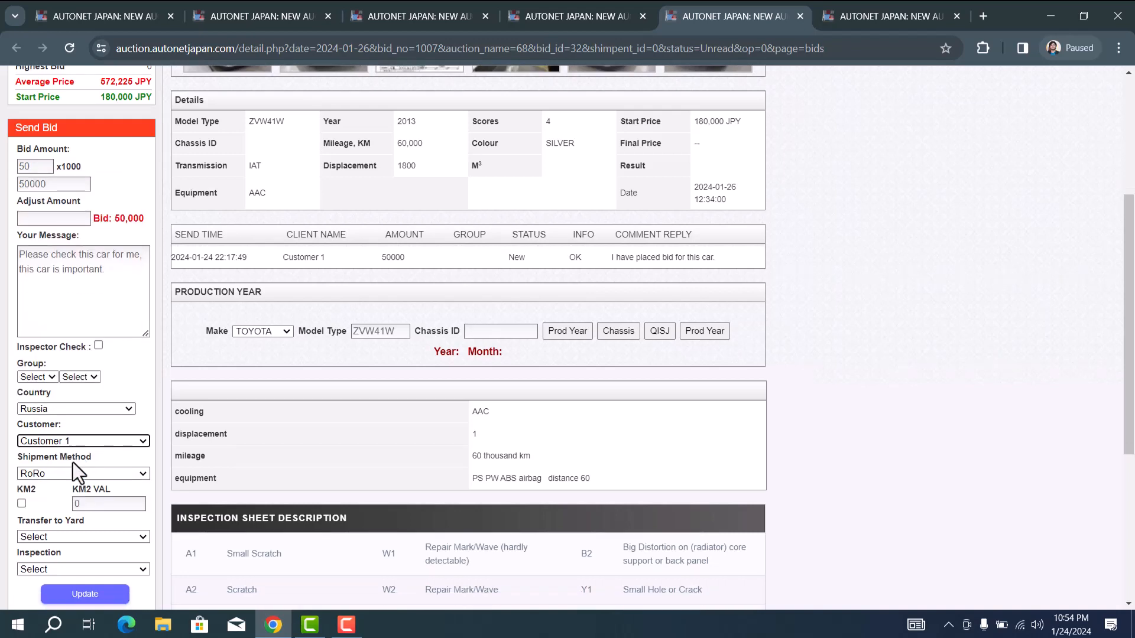
left_click(93, 410)
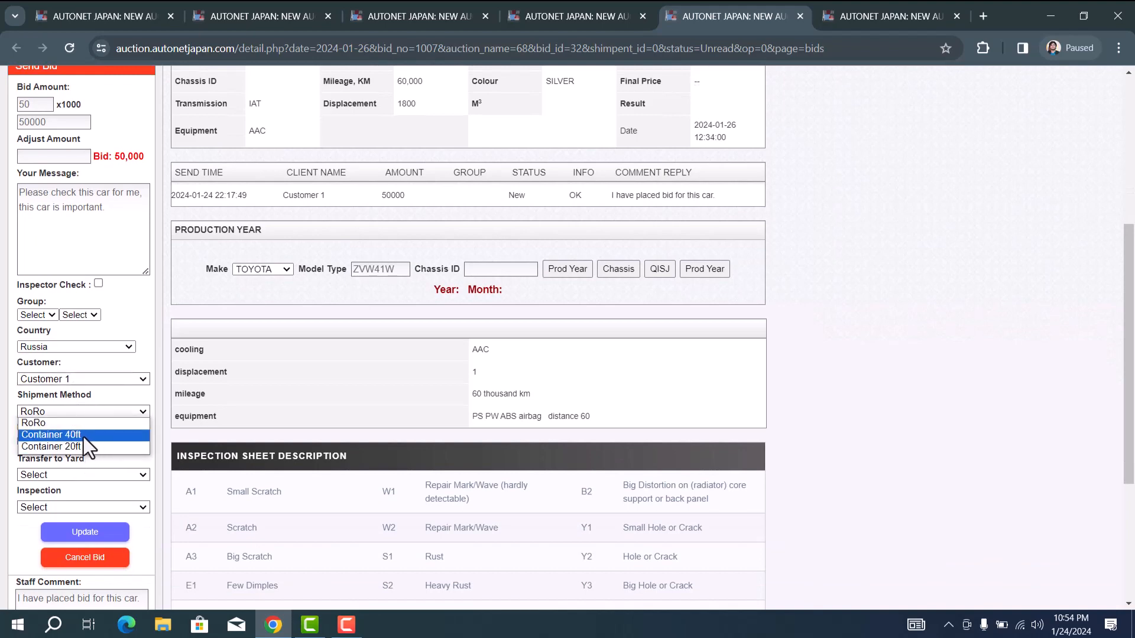
left_click(117, 397)
Step: Leave transfer-to-yard and inspection company unset, and save the bid update
scroll(117, 408, "down", 1)
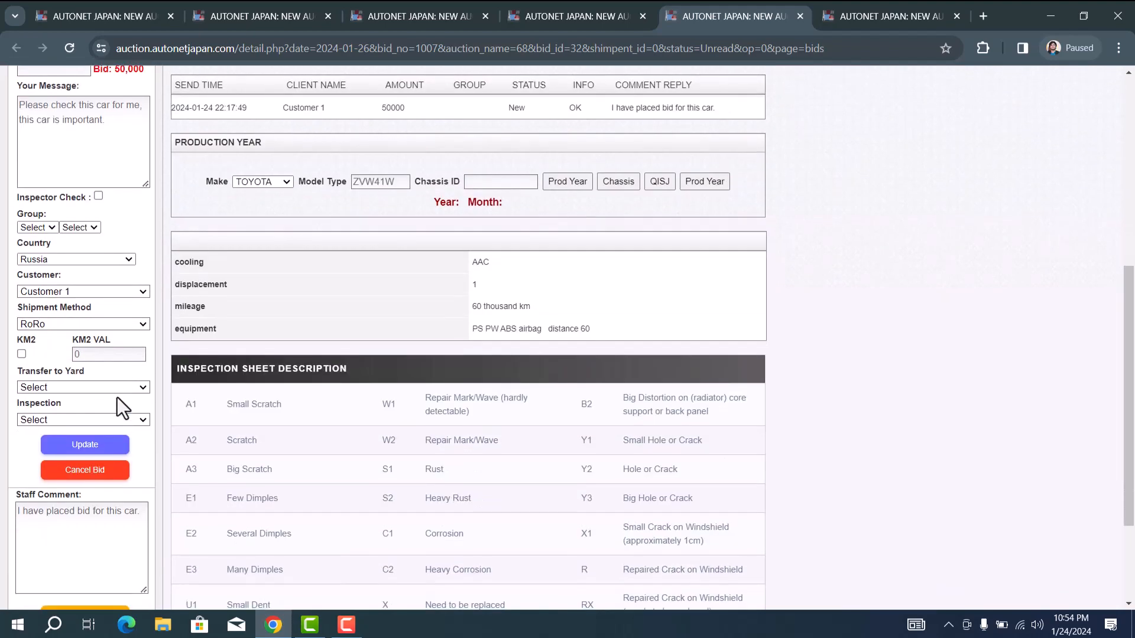
left_click(86, 387)
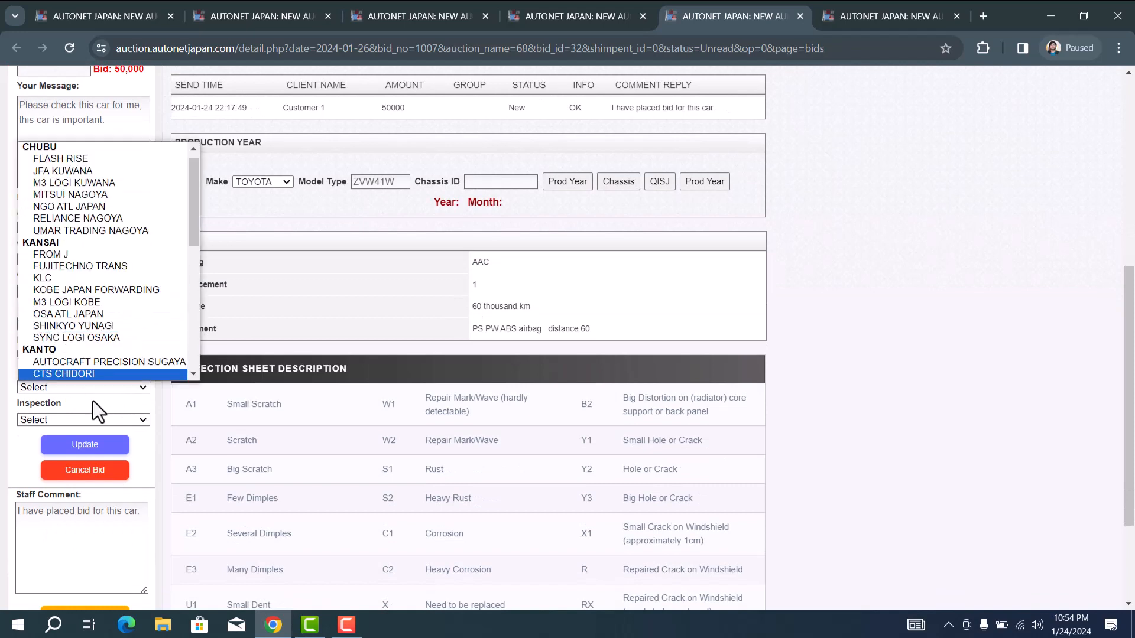
left_click(93, 401)
left_click(70, 422)
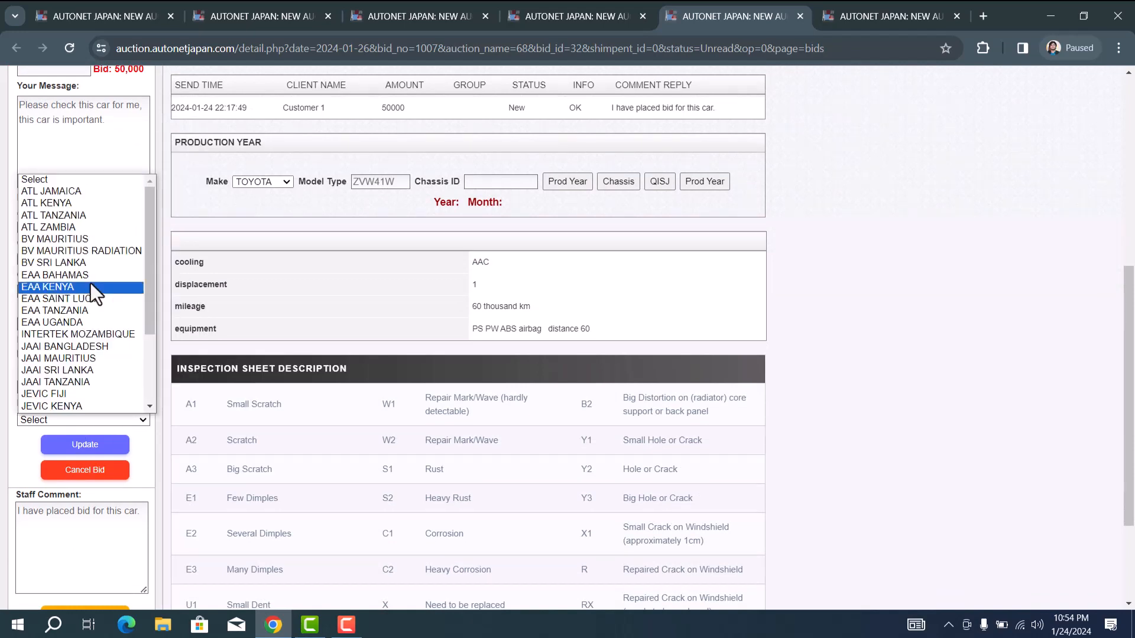
left_click(217, 378)
scroll(144, 366, "up", 1)
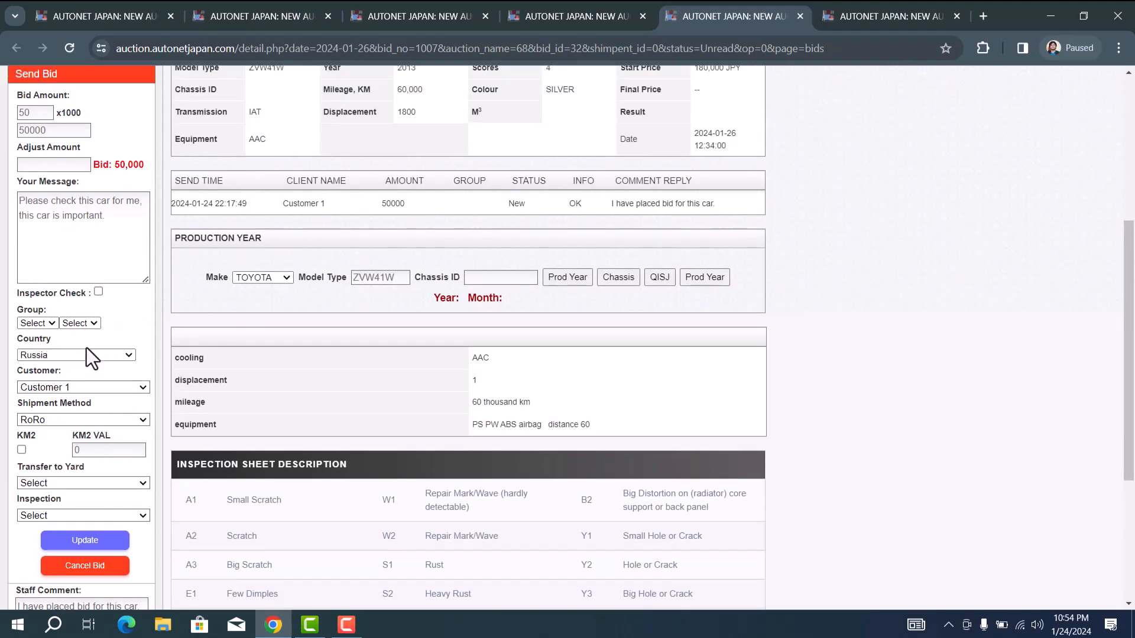
scroll(87, 348, "down", 2)
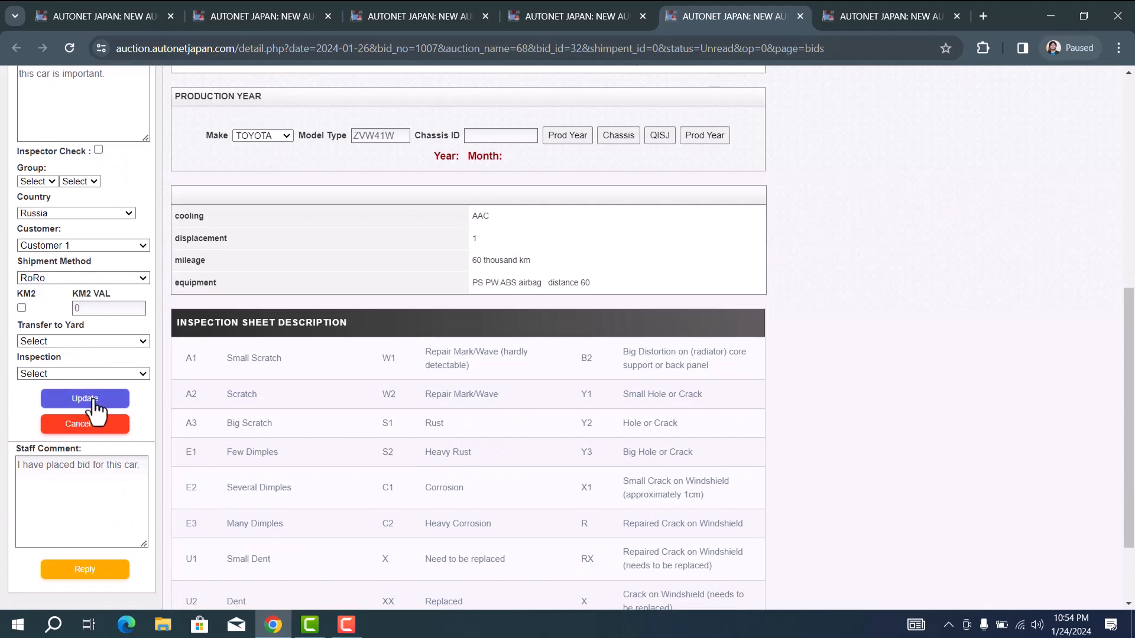
left_click(95, 402)
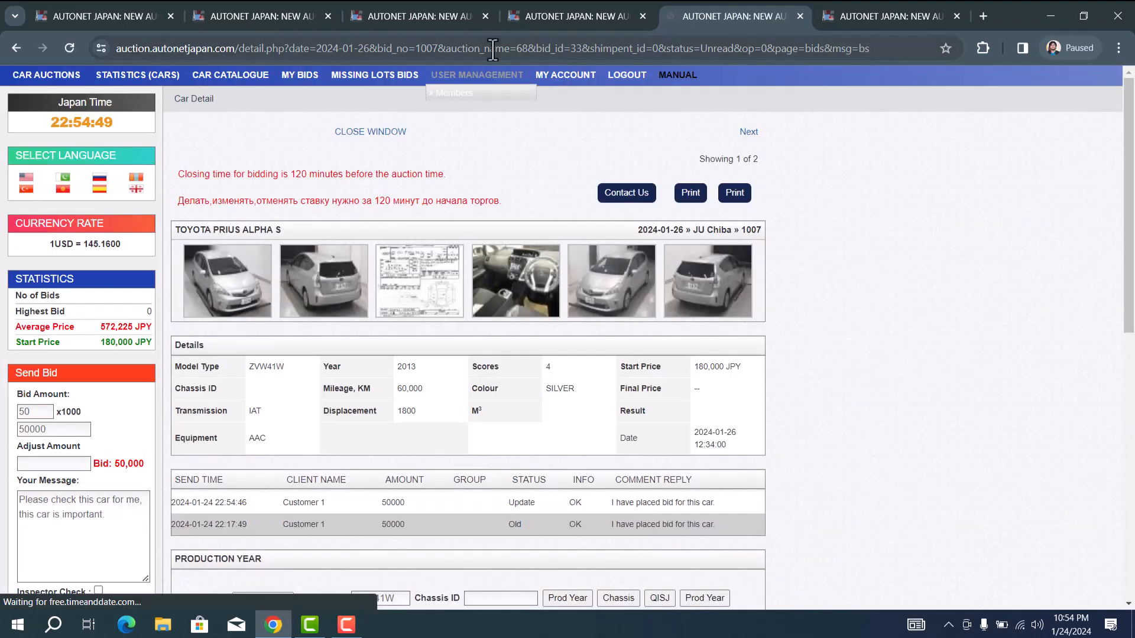
Step: List my bids from 2024-01-24 to 2024-01-26
left_click(304, 81)
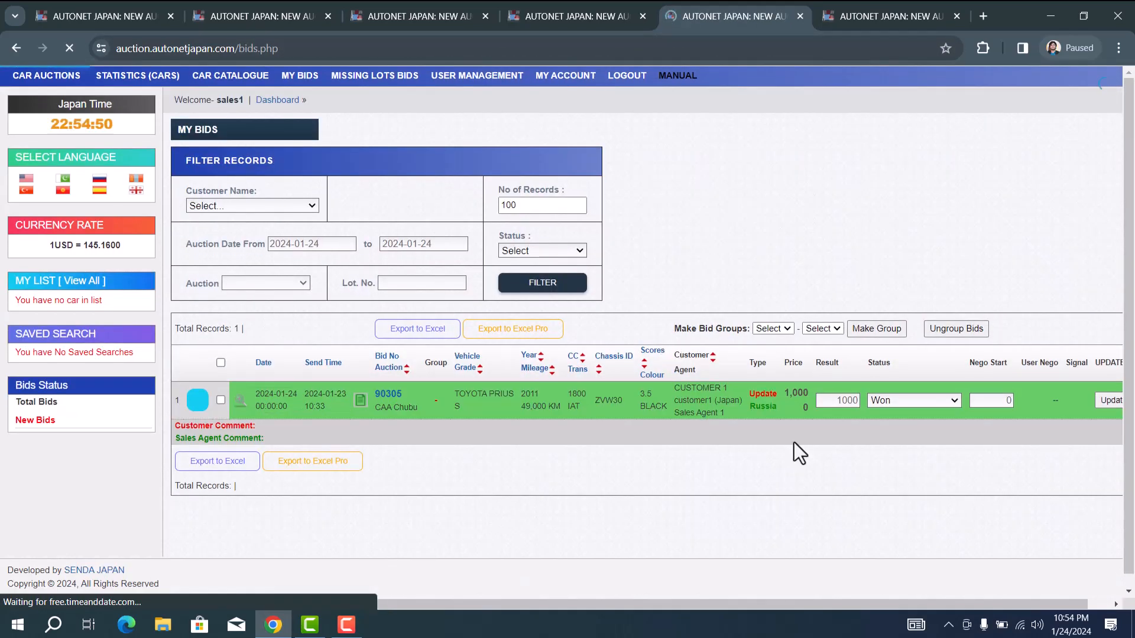
left_click(449, 246)
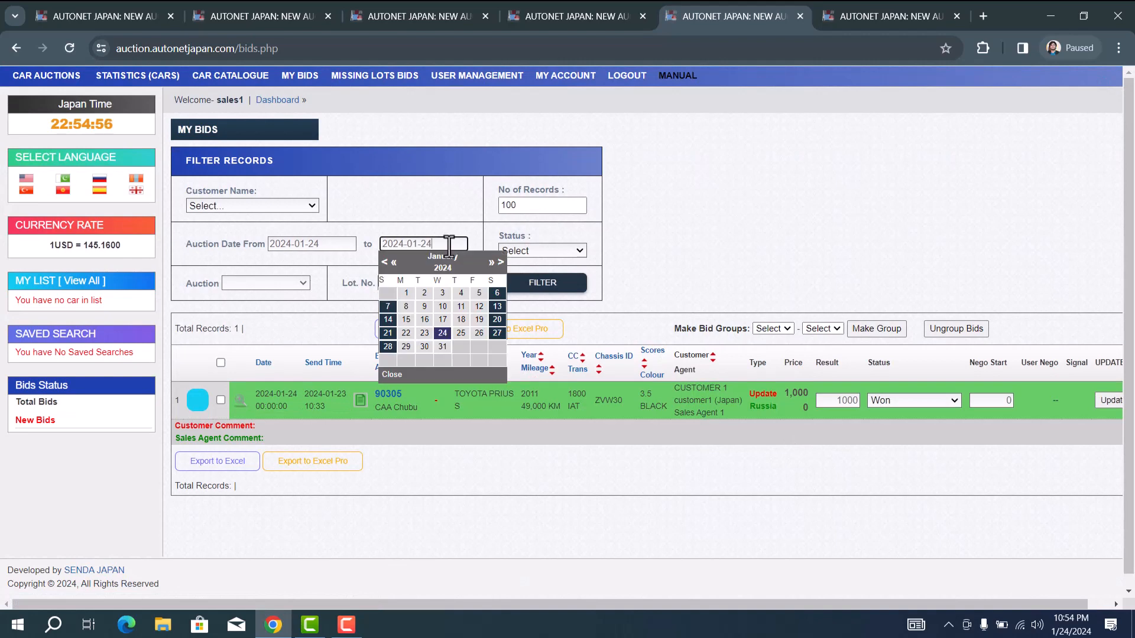
left_click(478, 333)
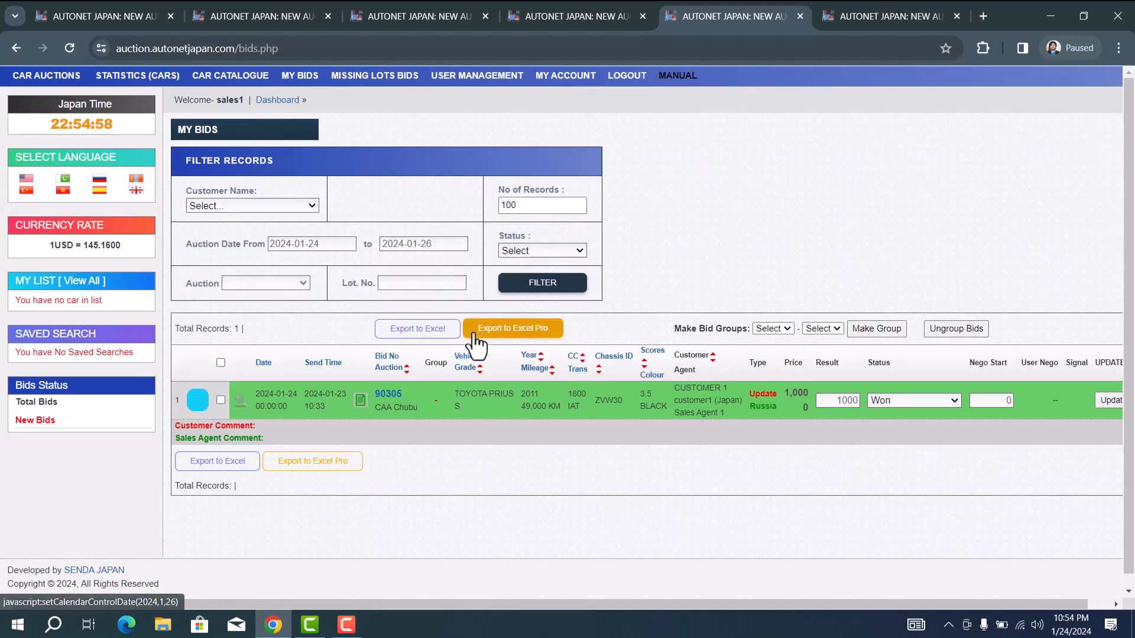
left_click(539, 295)
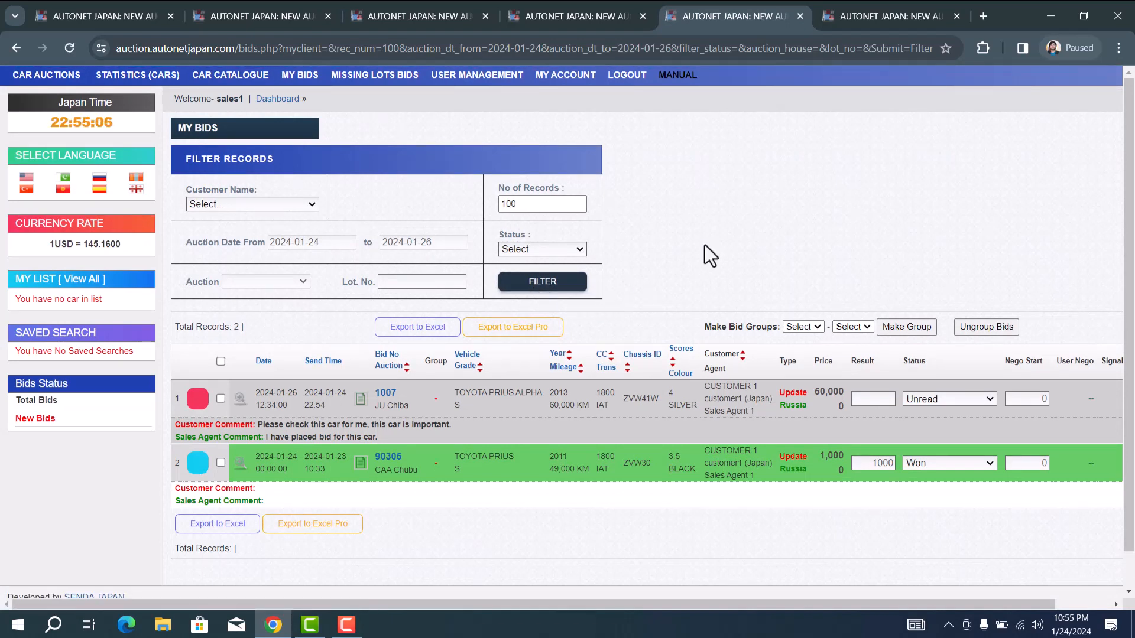
Step: Save the Prius Alpha bid 1007 with status Won, then select its result value
scroll(974, 397, "right", 2)
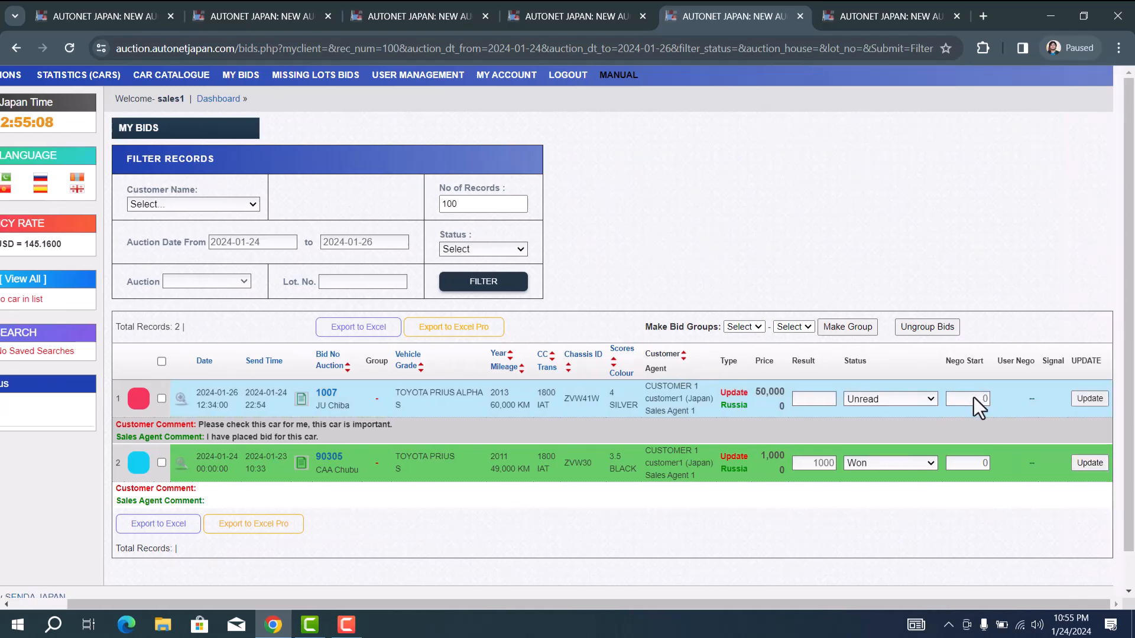
left_click(905, 402)
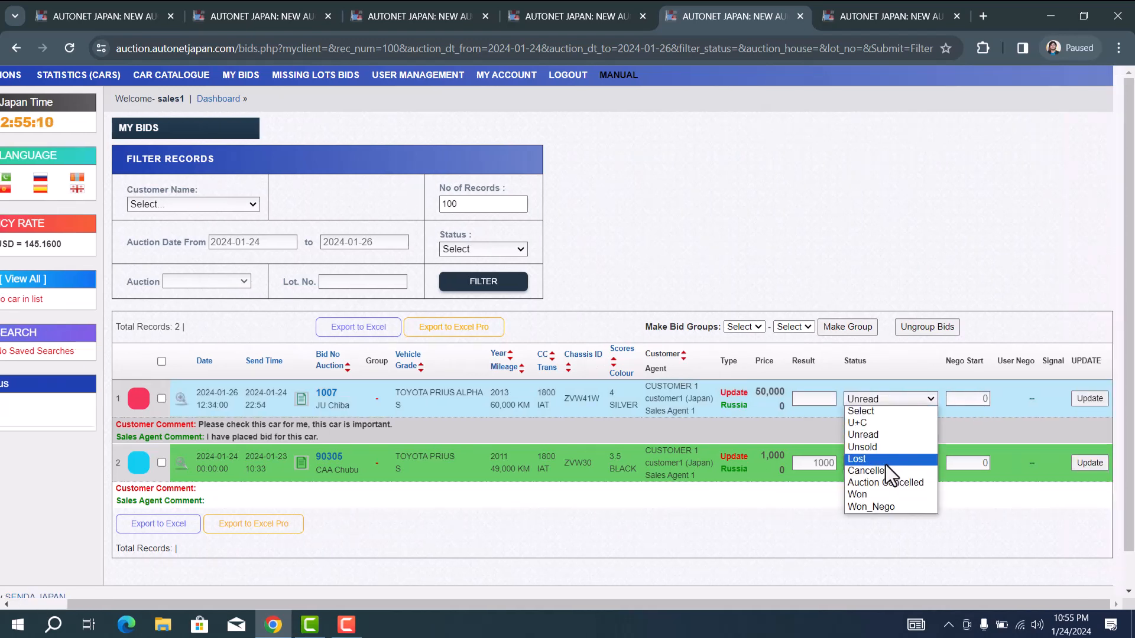
left_click(879, 494)
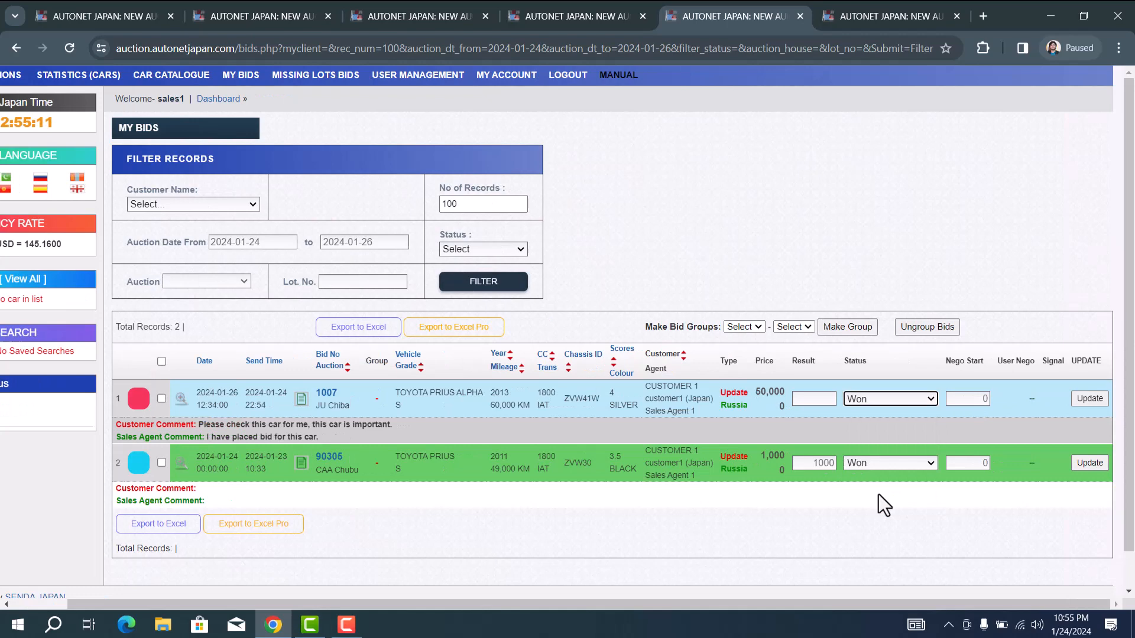
left_click(1091, 400)
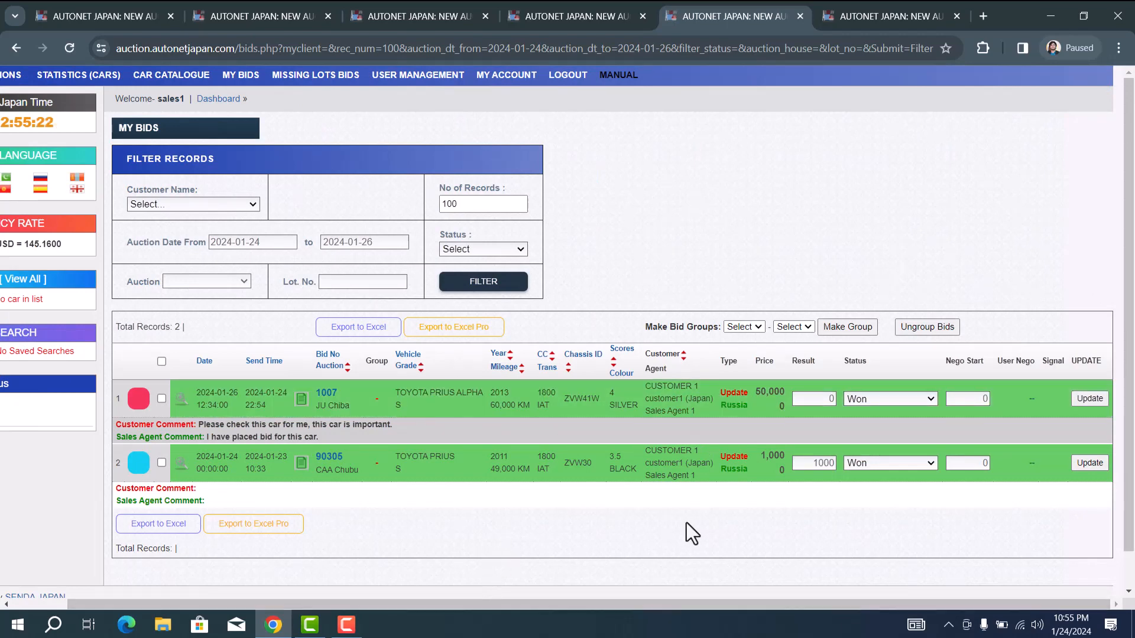
left_click(825, 398)
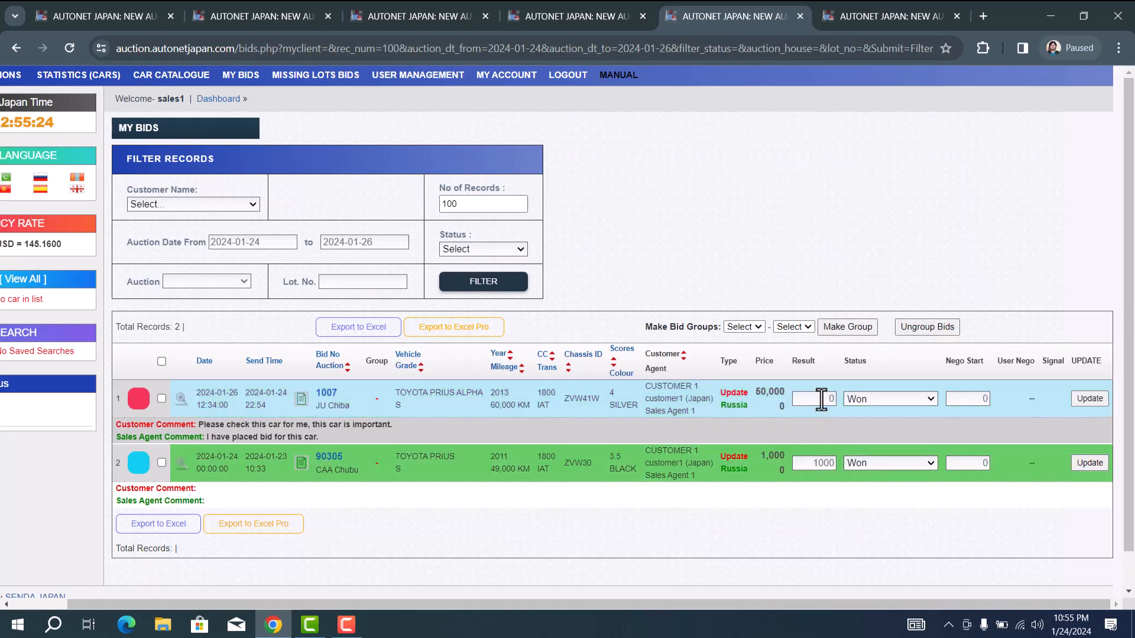
Step: Enter 50000 as bid 1007's result and save the update
type("50000")
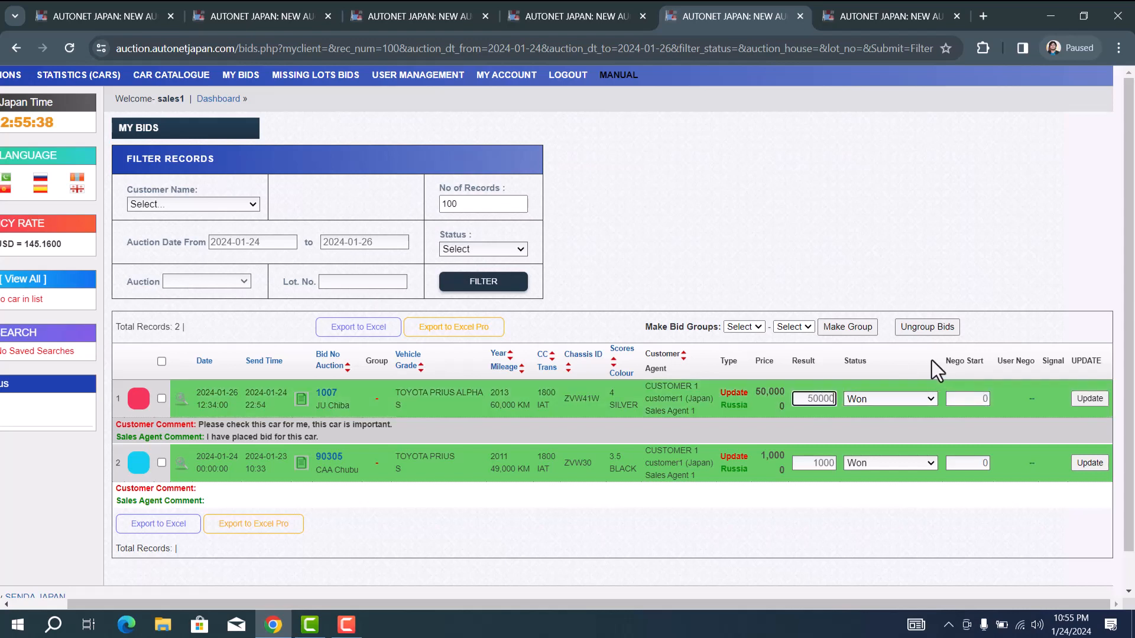
left_click(1089, 399)
Step: Log the sales agent out and sign in with the customer account's username and password
left_click(568, 79)
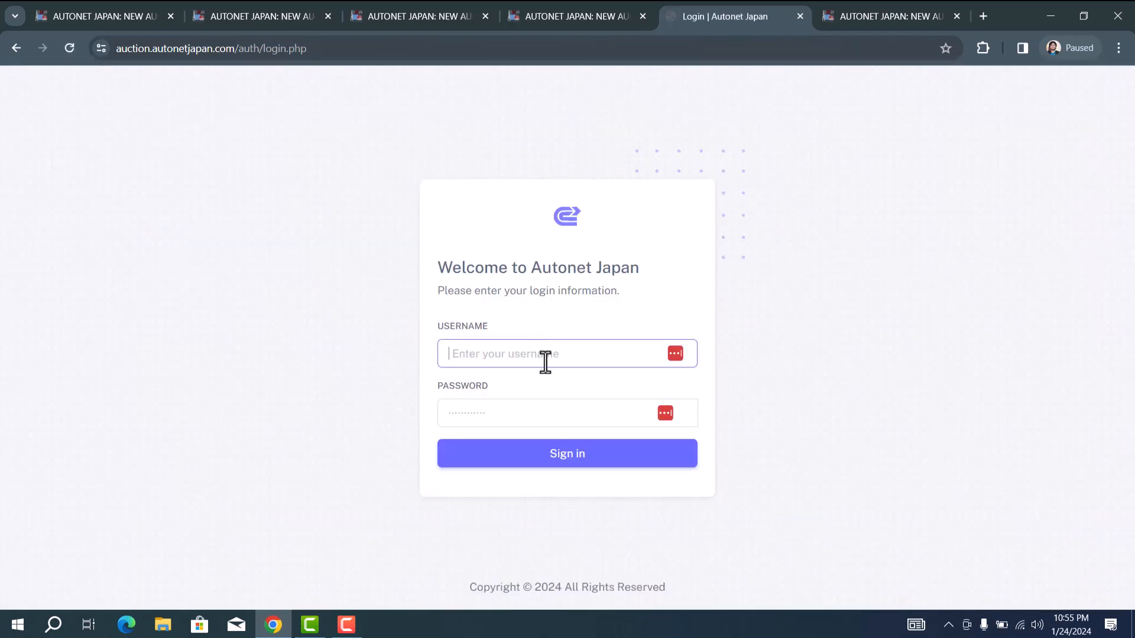
key("ctrl+a")
type("cu")
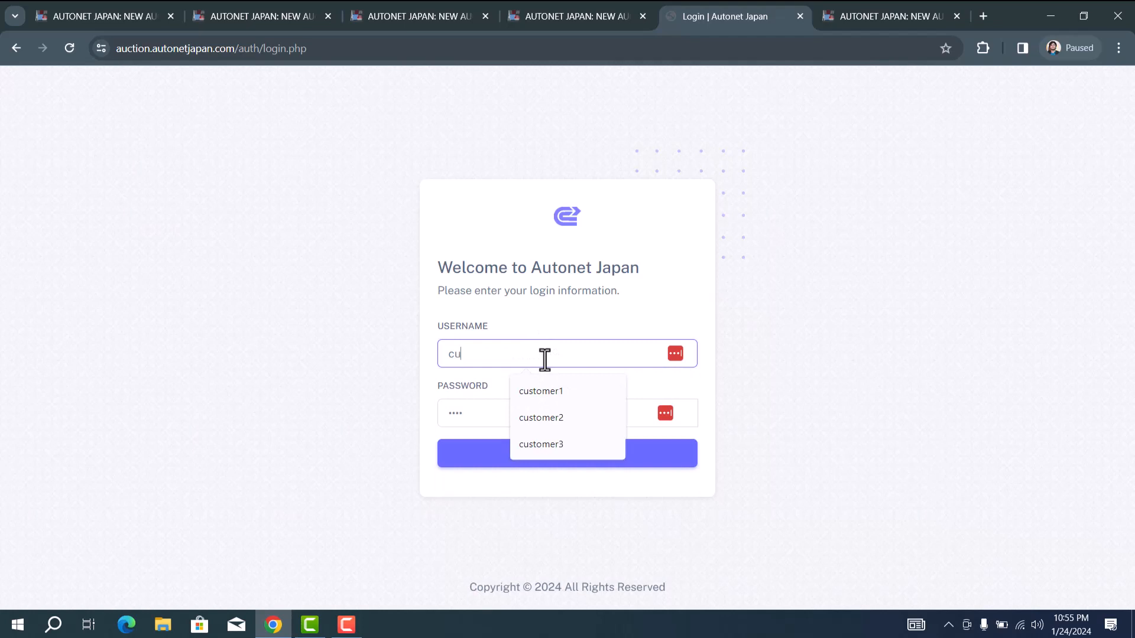
type("stomer1")
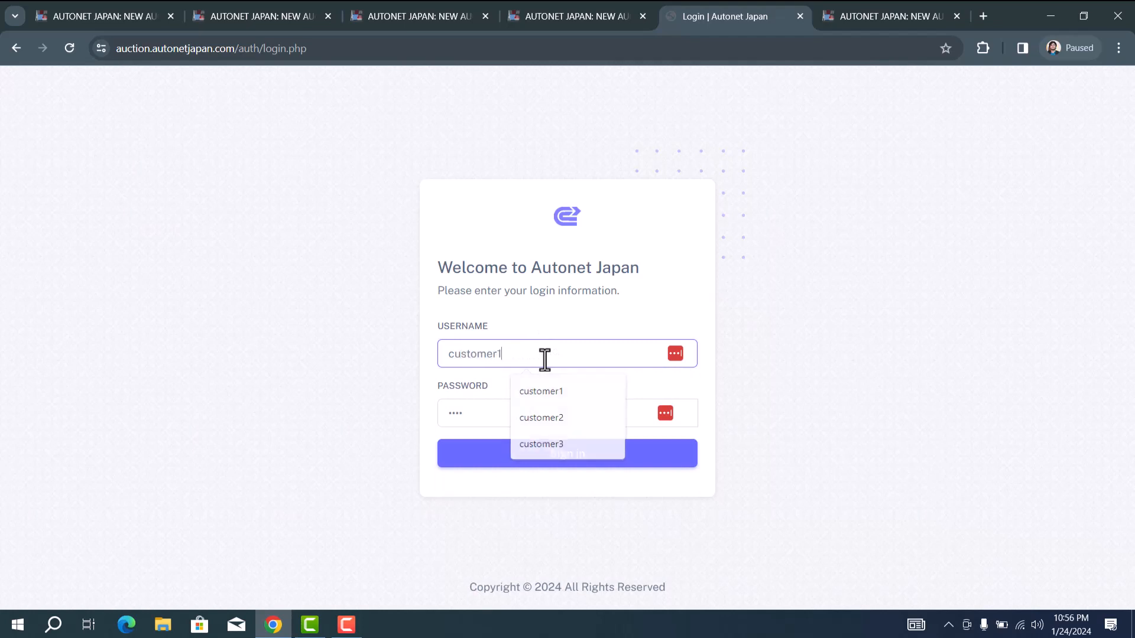
key("Tab")
type("••")
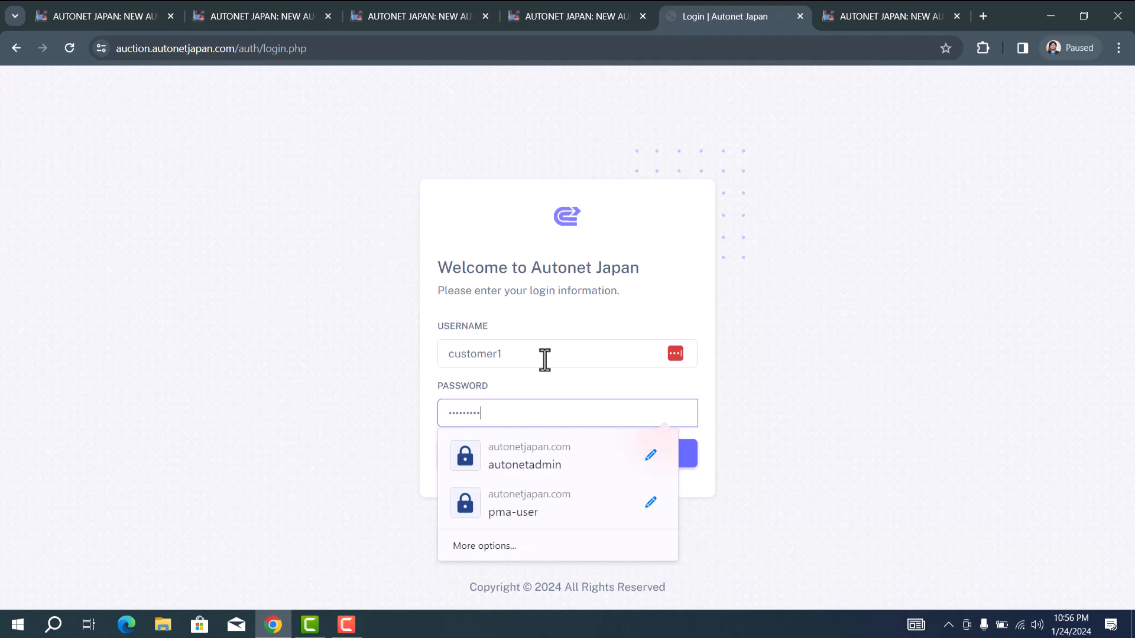
left_click(814, 306)
left_click(570, 470)
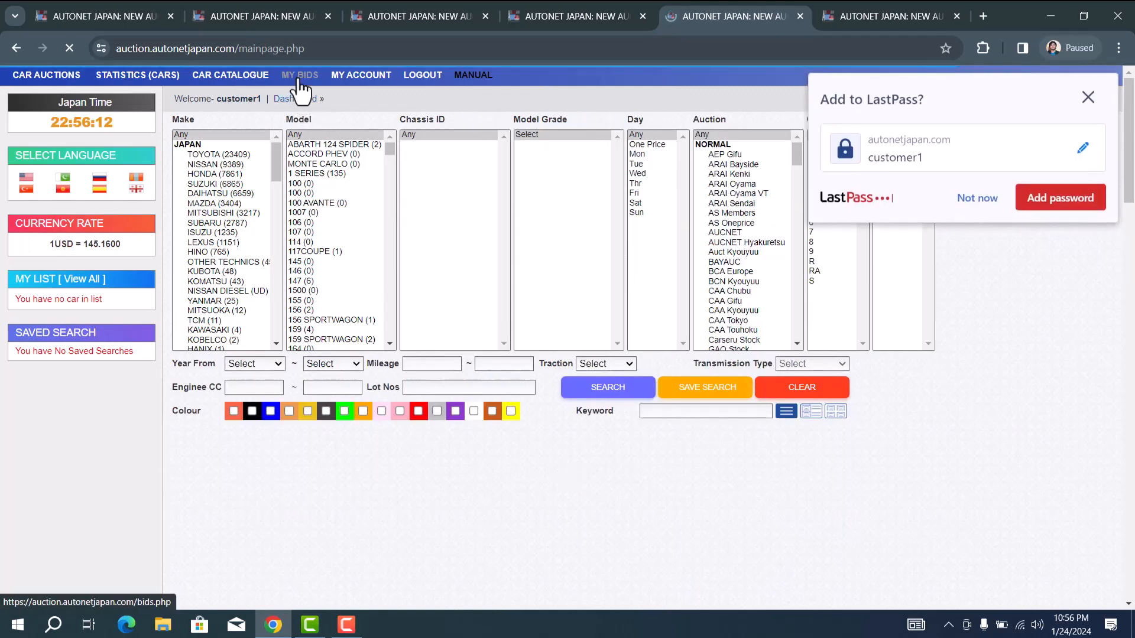
Step: View the customer's bids list, decline saving the password, then sign the customer out
left_click(300, 83)
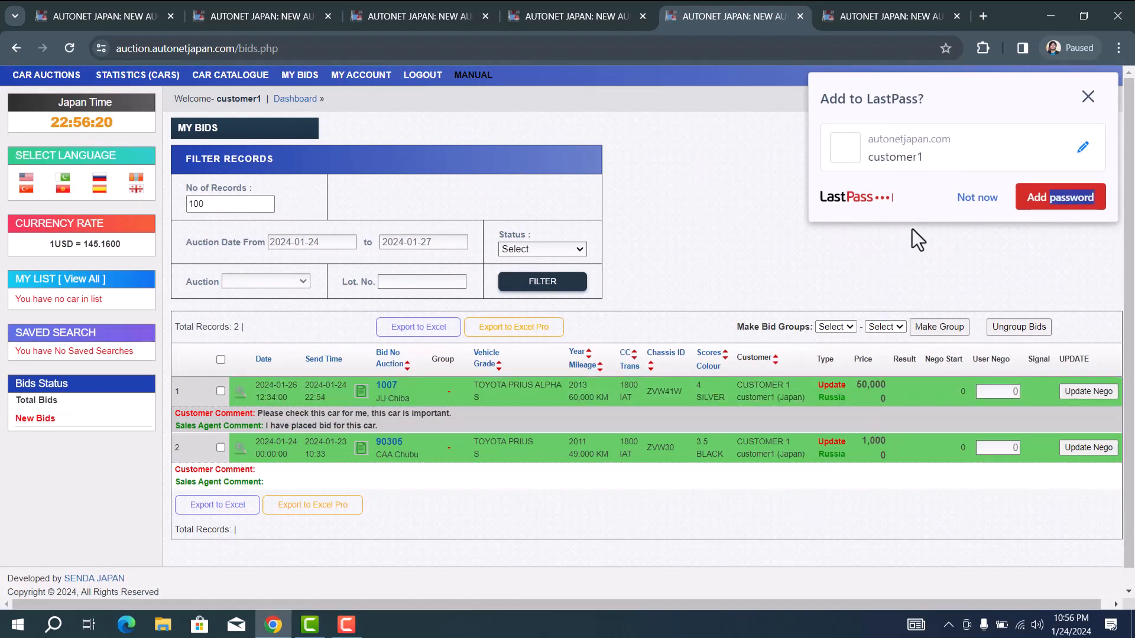
left_click(970, 201)
scroll(913, 484, "right", 1)
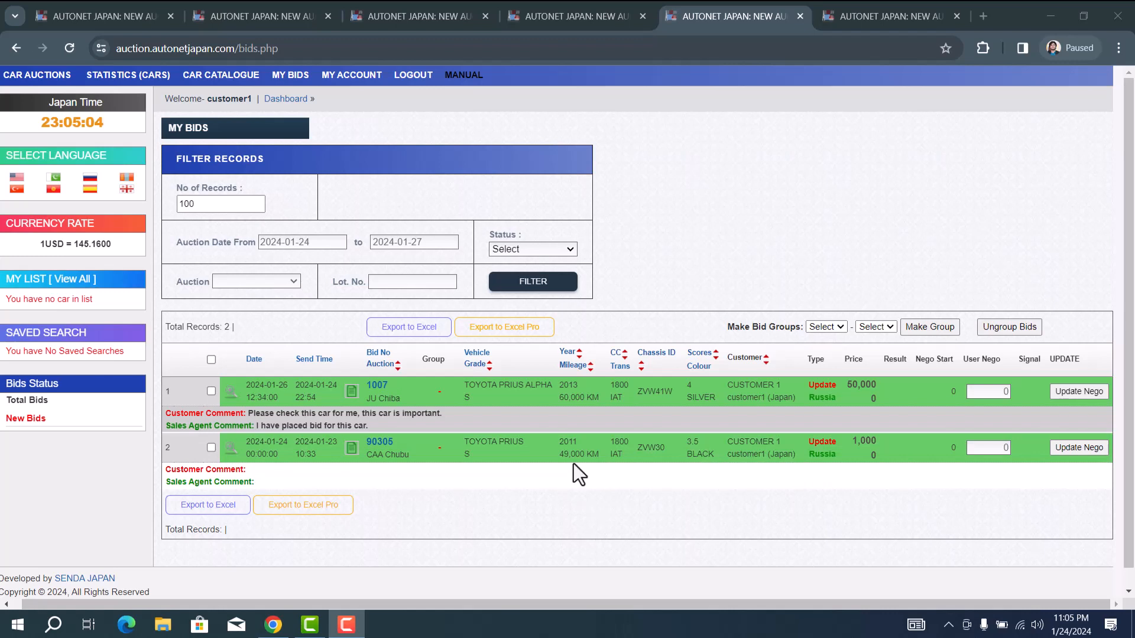
left_click(418, 83)
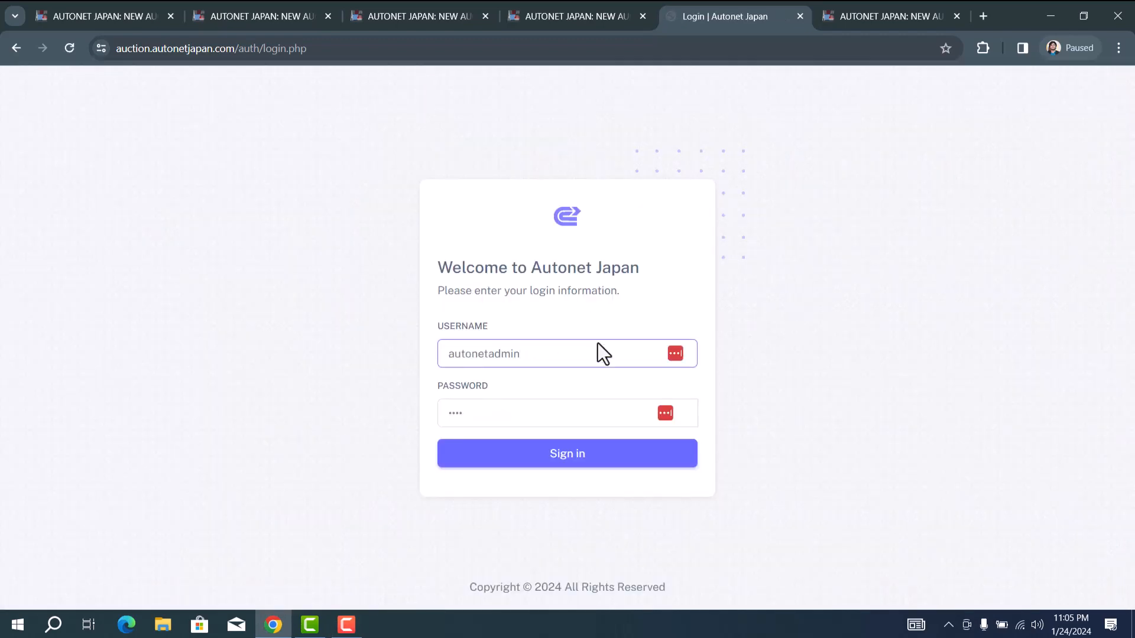
Step: Sign in as admin and filter My Bids to Customer 1 from 2024-01-24 to 2024-01-26
left_click(570, 465)
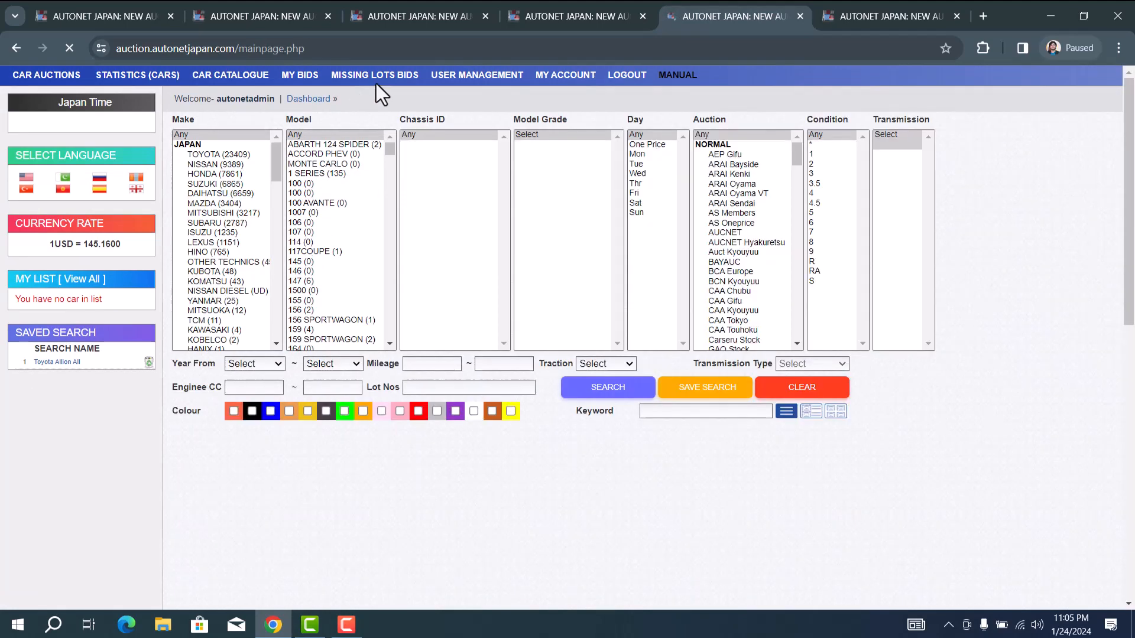
left_click(309, 78)
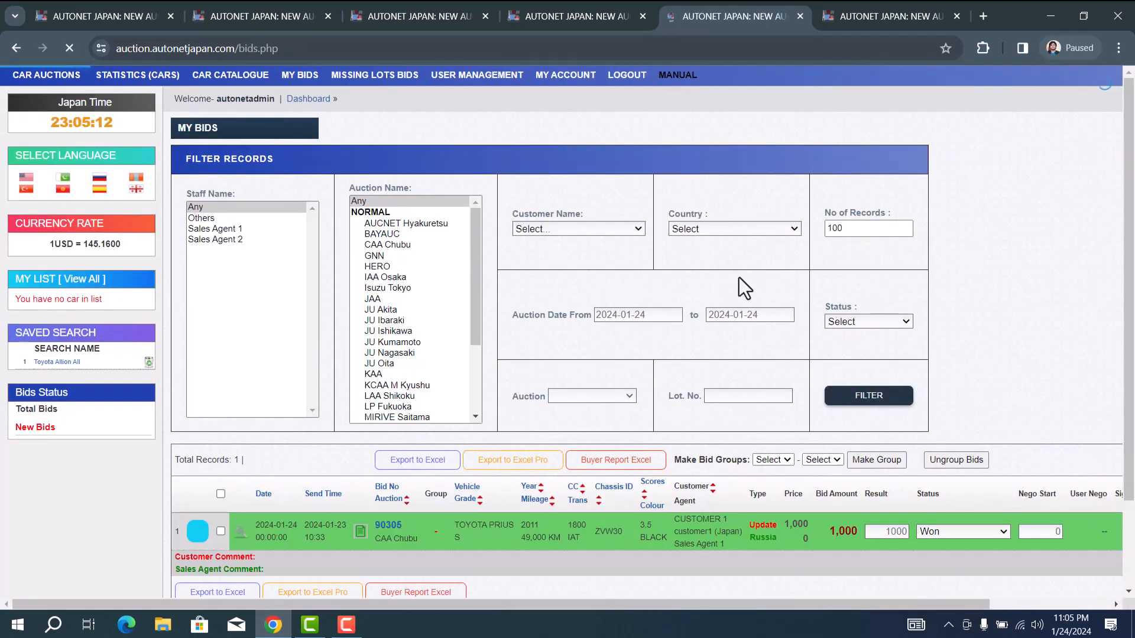
left_click(618, 231)
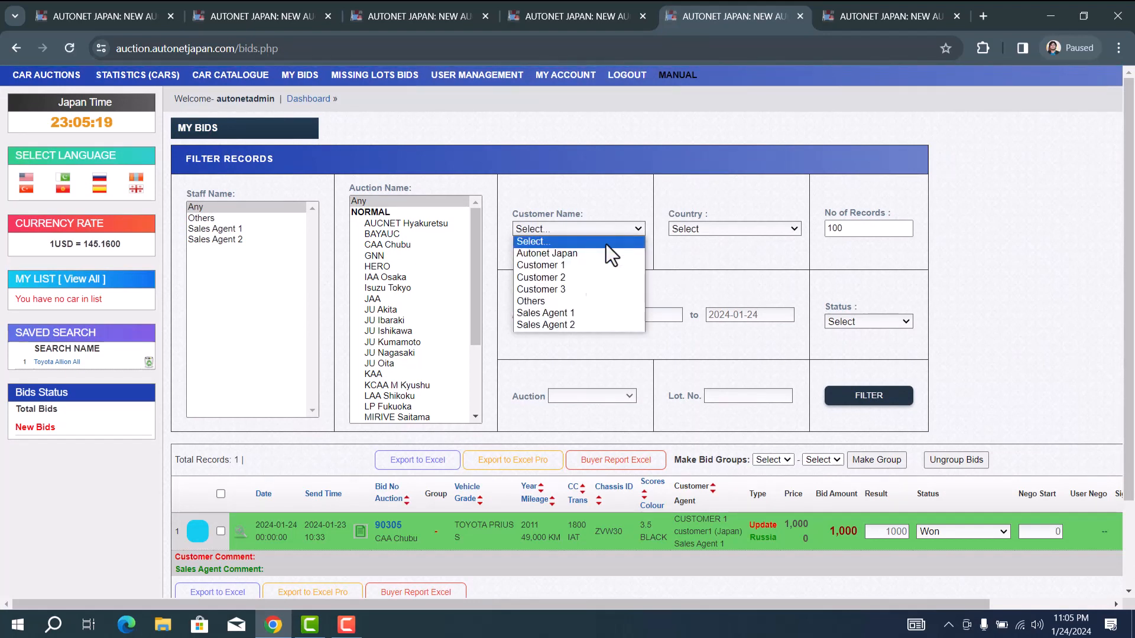
left_click(580, 264)
left_click(767, 319)
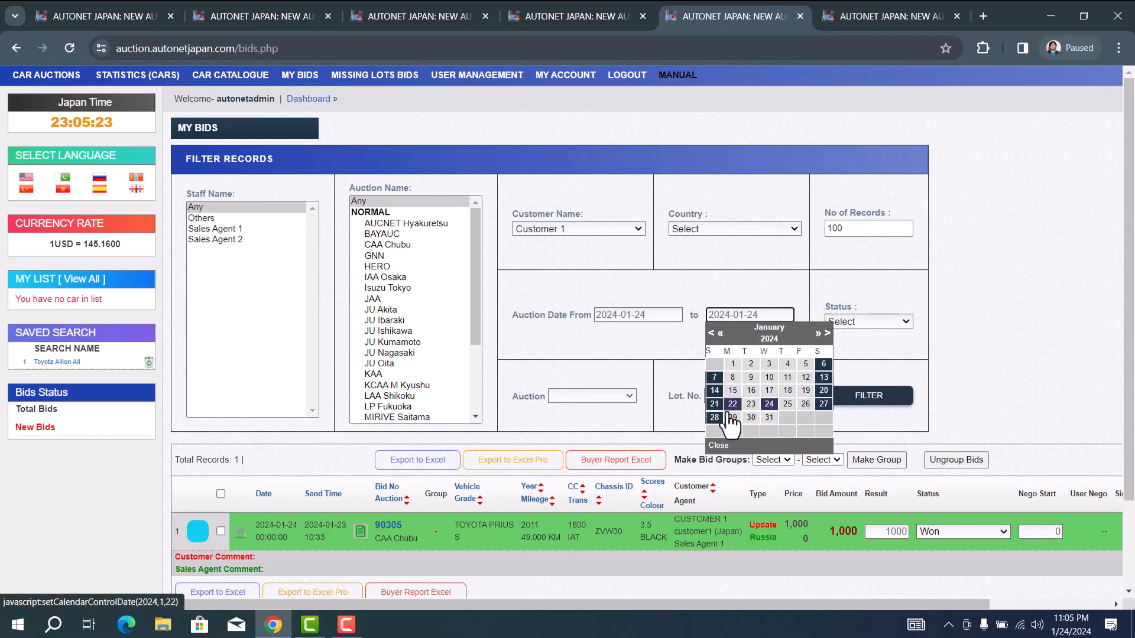
left_click(806, 405)
left_click(868, 400)
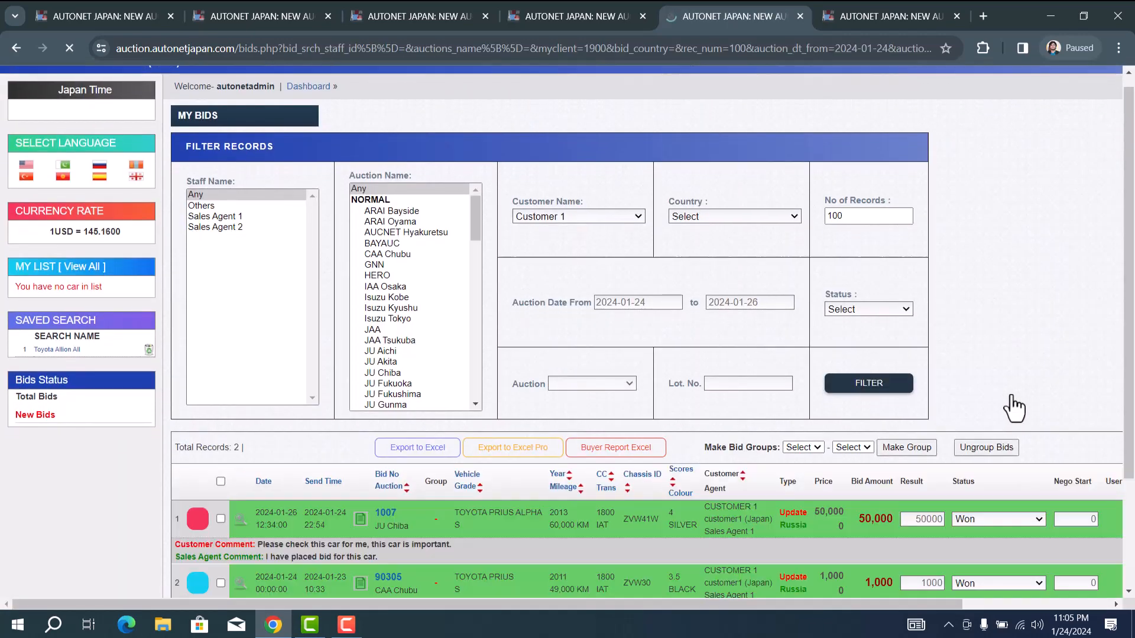
scroll(1011, 407, "down", 3)
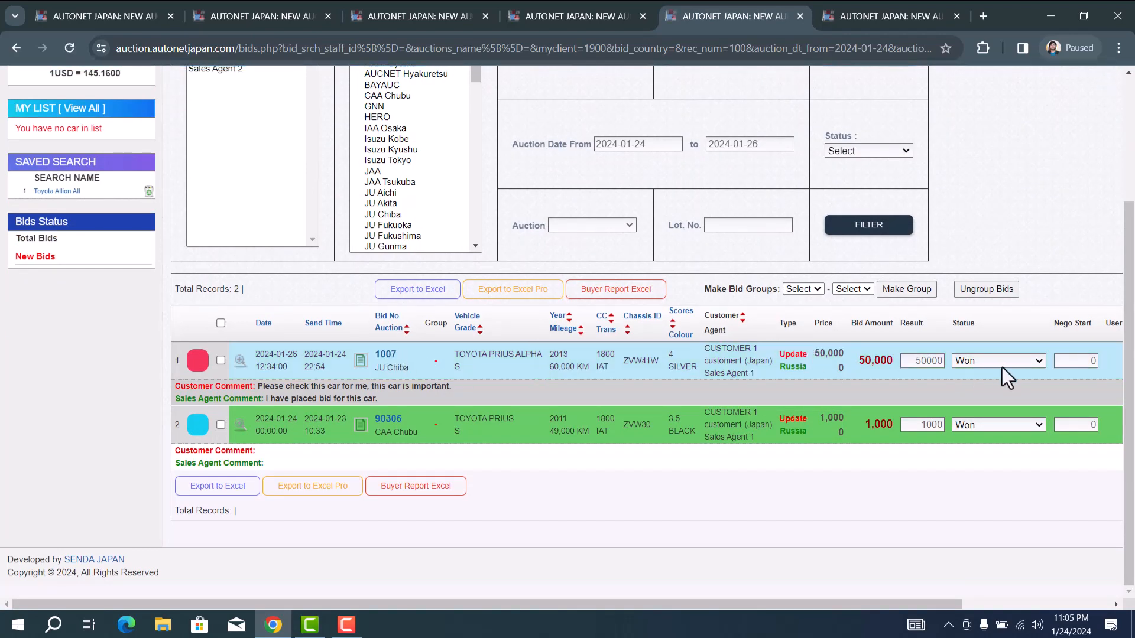
scroll(1002, 375, "right", 3)
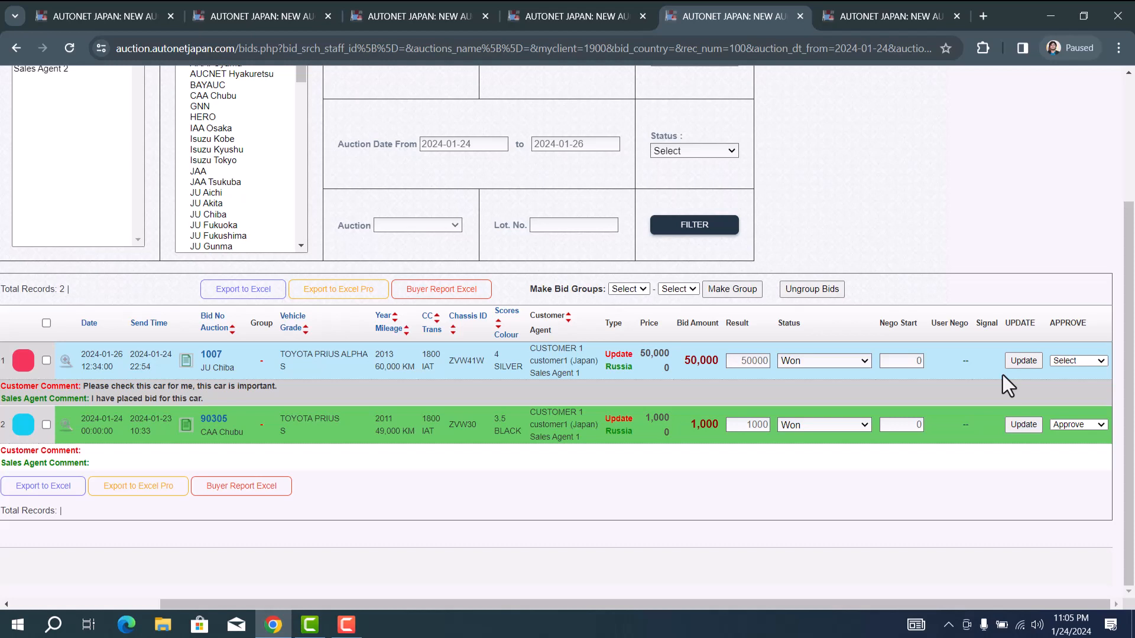
left_click(1094, 357)
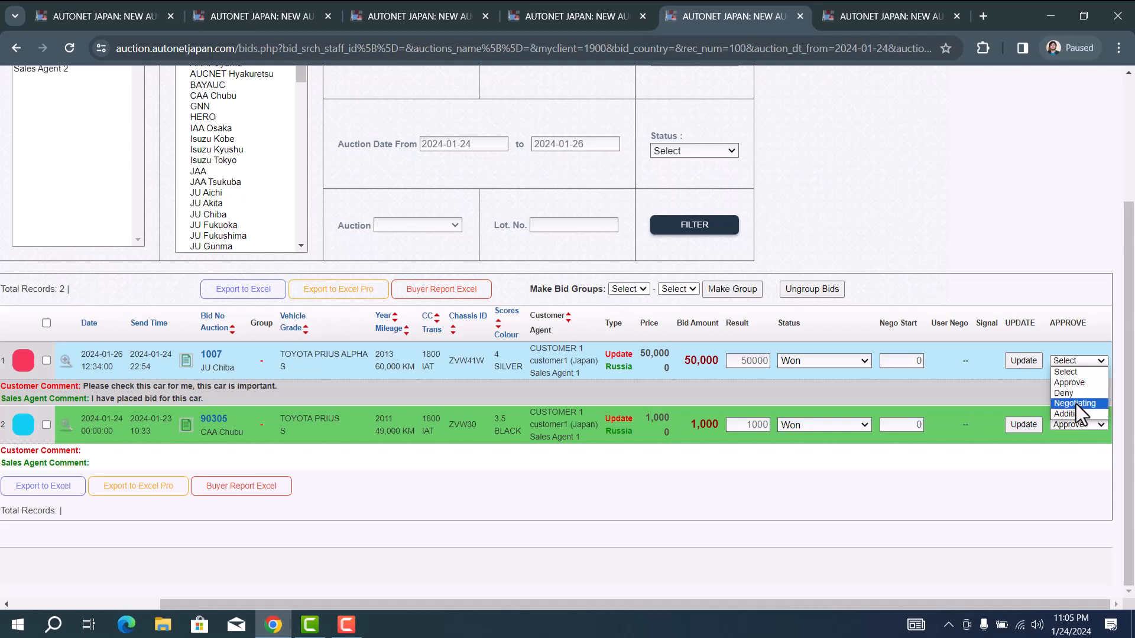
left_click(817, 476)
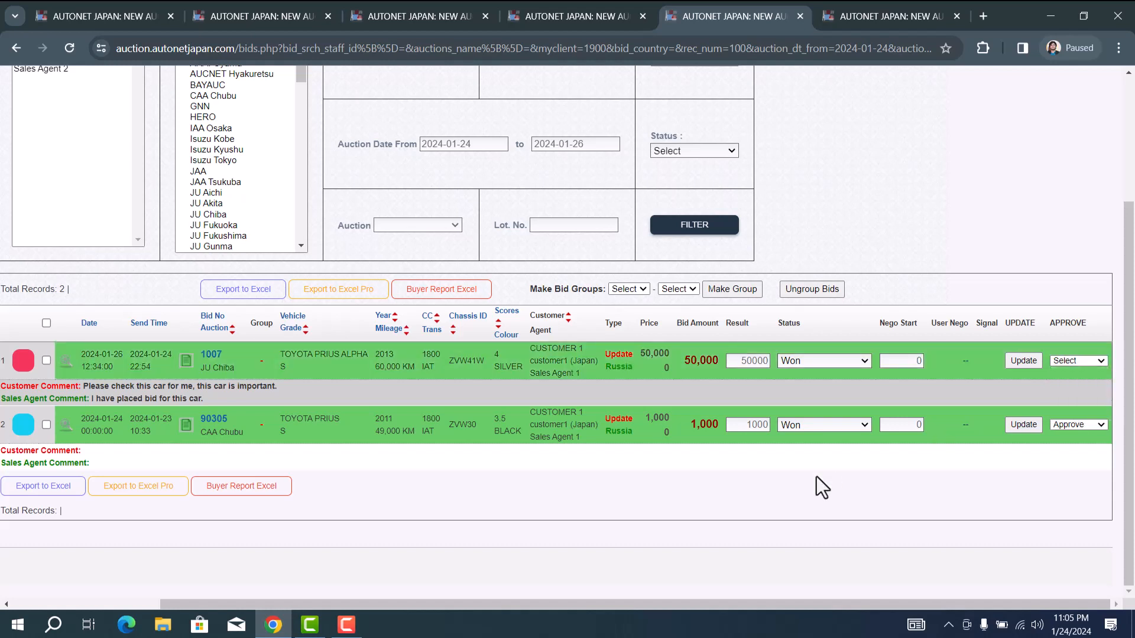
left_click(834, 358)
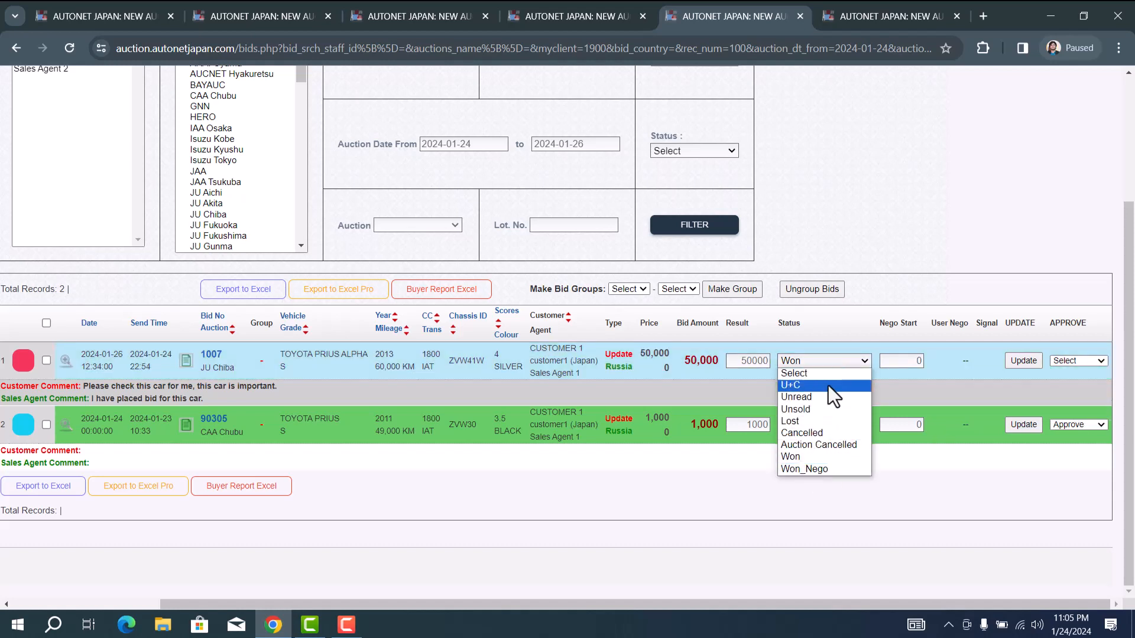
left_click(617, 492)
scroll(617, 492, "left", 3)
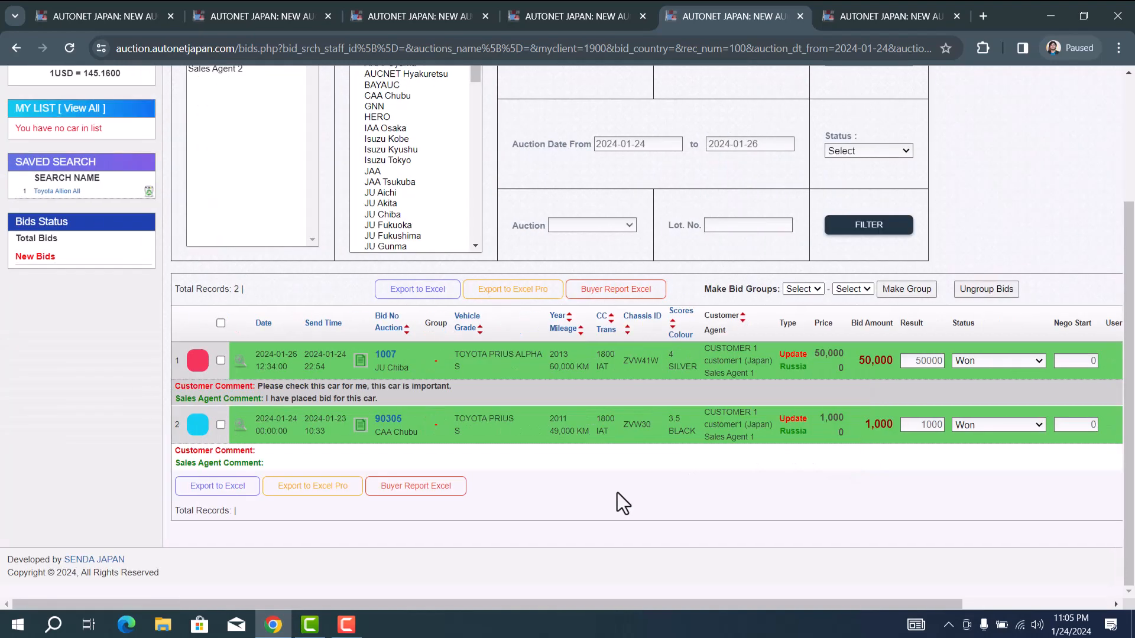
scroll(617, 492, "up", 3)
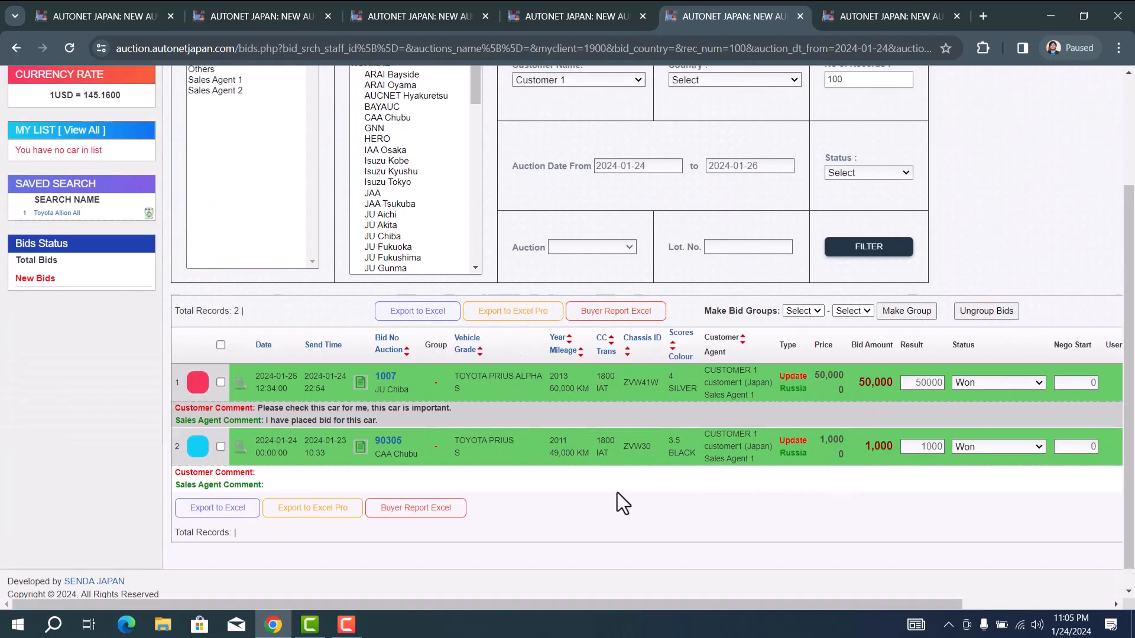
scroll(617, 491, "down", 2)
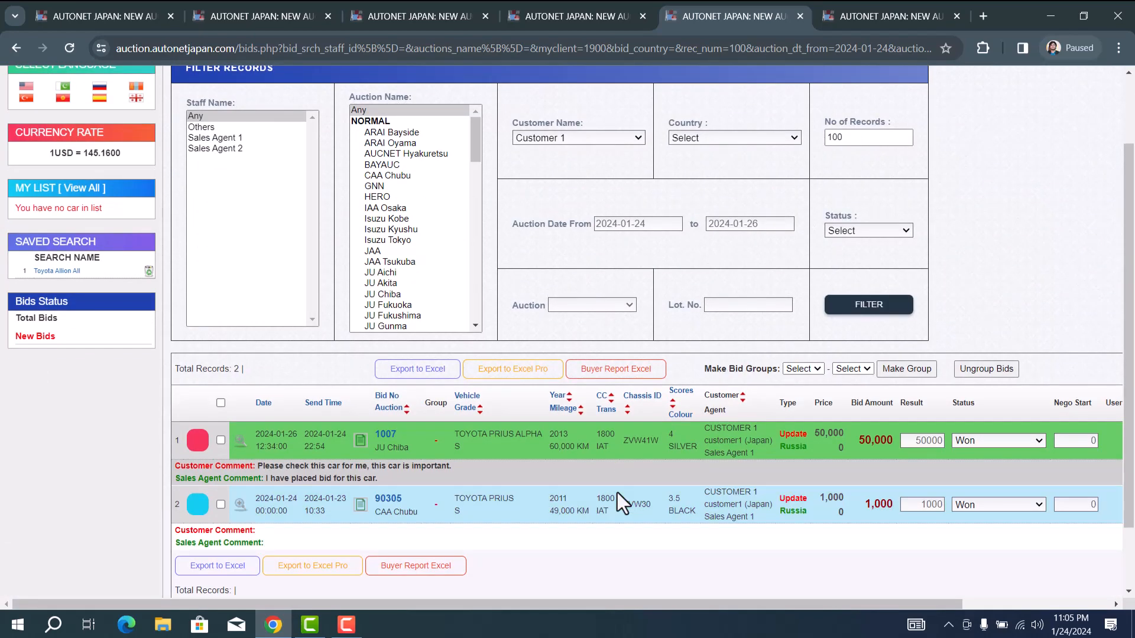
Step: Open lot 1007's detail page and scroll down to its Shipment Information form
left_click(384, 437)
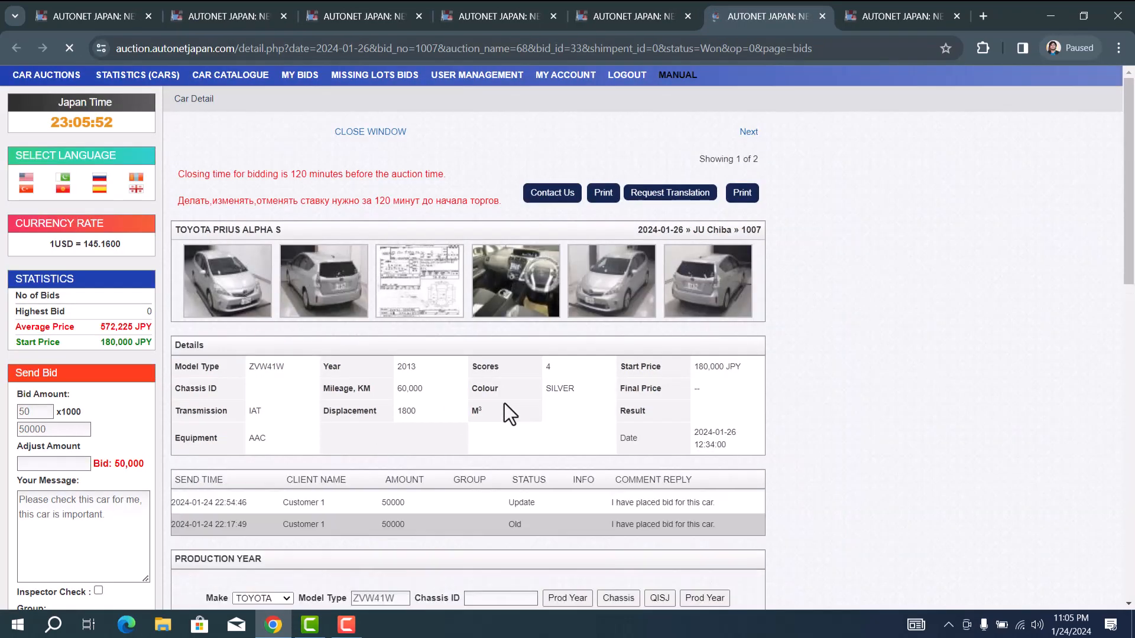
scroll(504, 403, "down", 3)
scroll(505, 403, "down", 12)
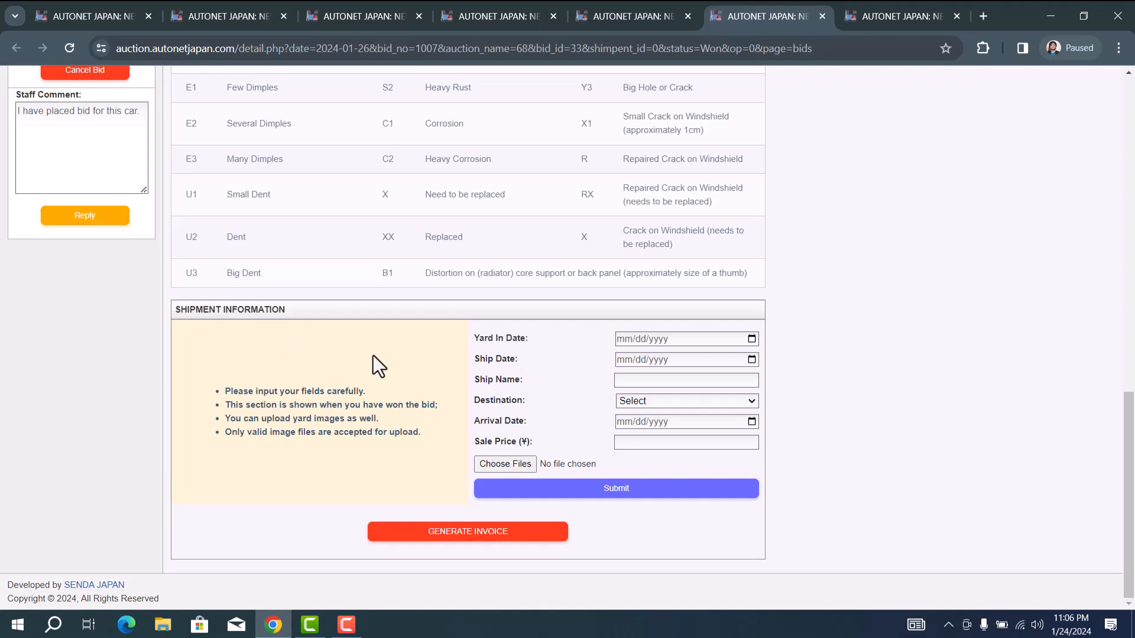
Step: Enter yard-in date 01/27/2024, ship date 01/28/2024 and ship name 'Blackteard'
left_click(750, 341)
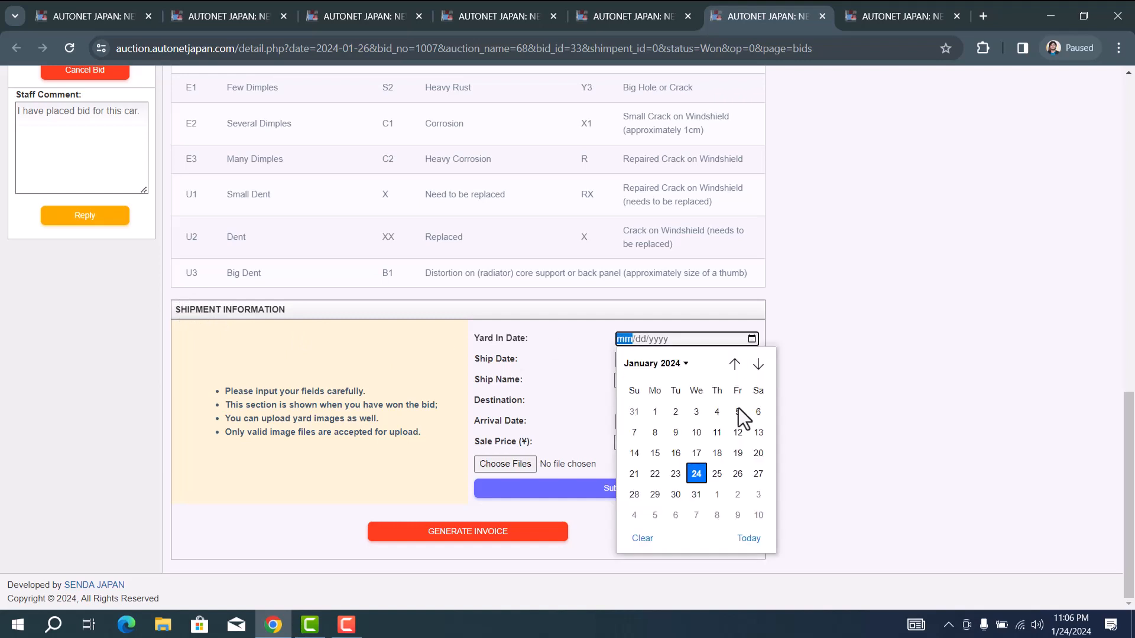
left_click(758, 474)
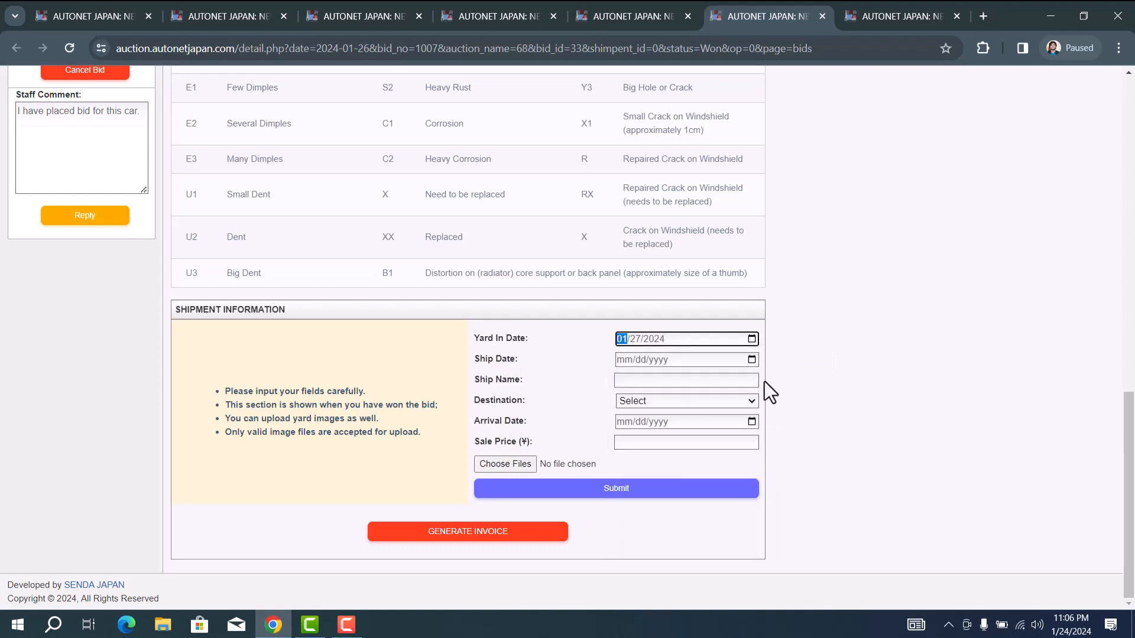
left_click(752, 361)
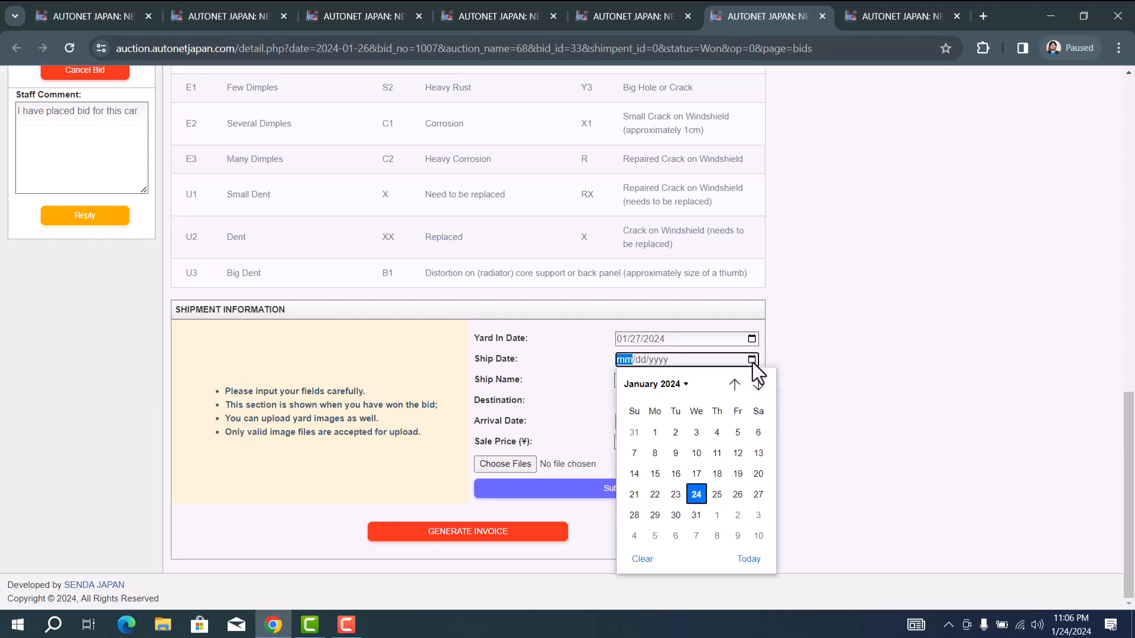
left_click(635, 514)
left_click(643, 383)
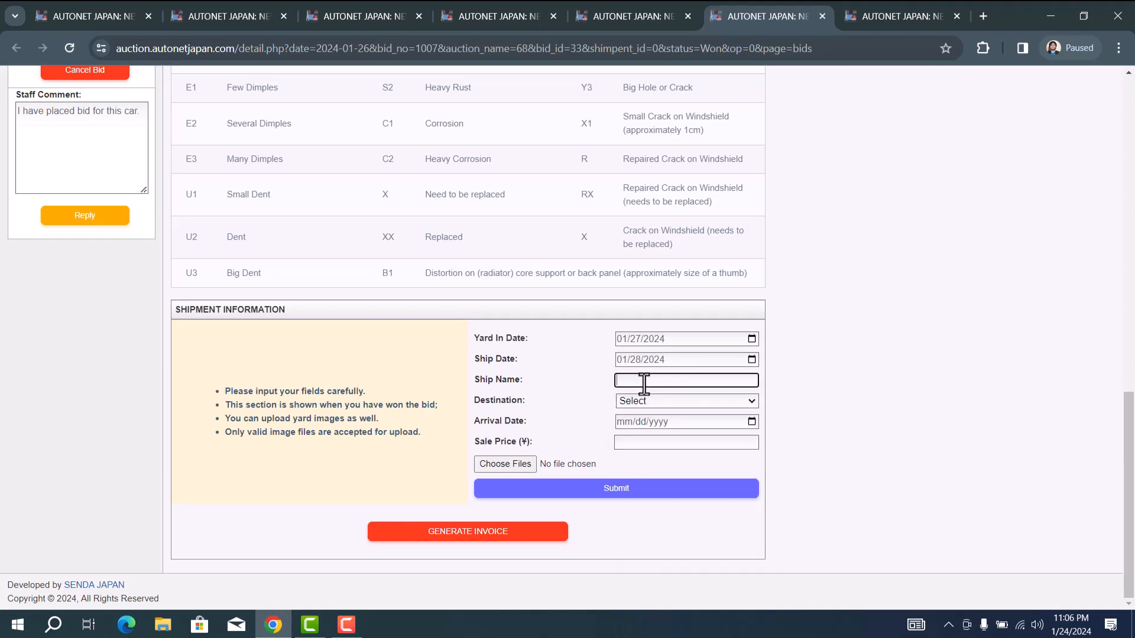
type("Blackteard")
Step: Set destination Russia, arrival date 01/30/2024 and sale price 55000
left_click(630, 405)
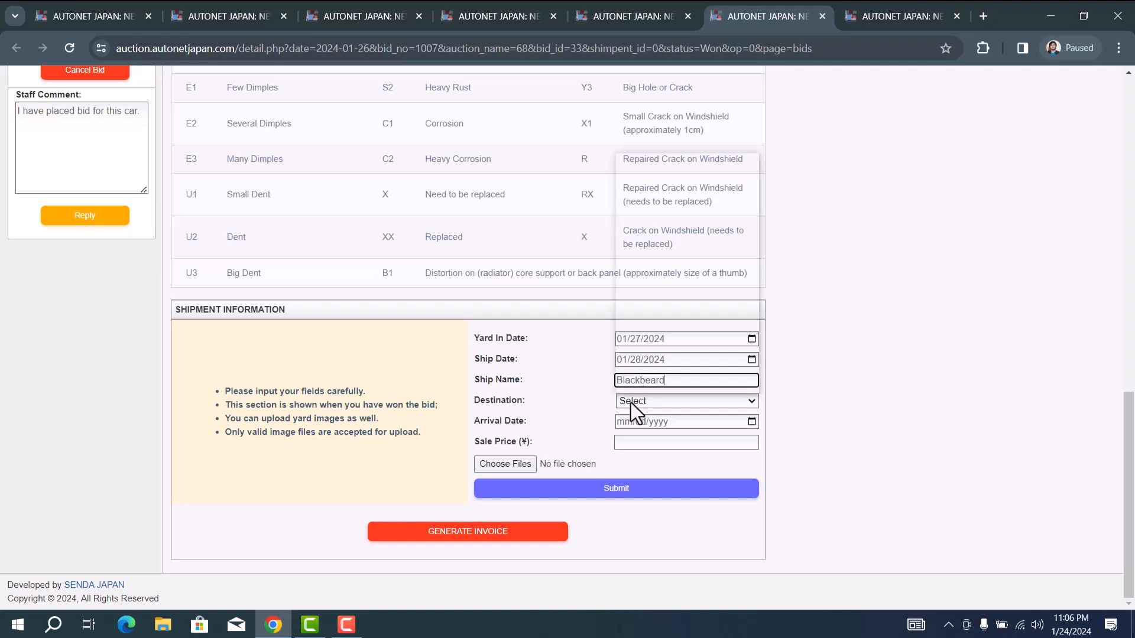
type("ru")
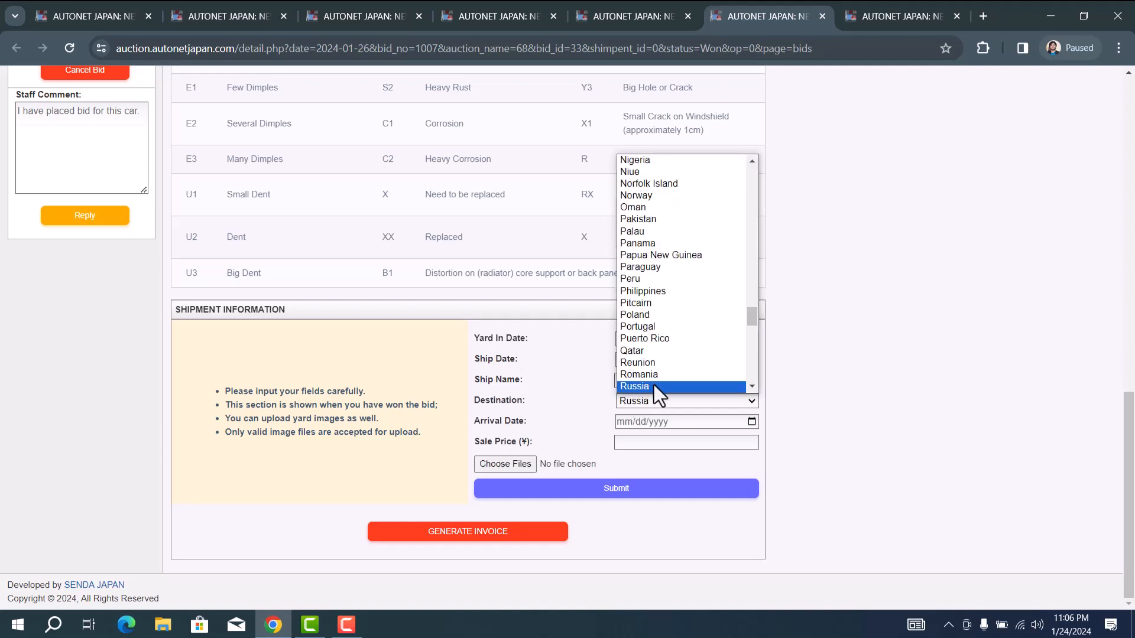
left_click(654, 385)
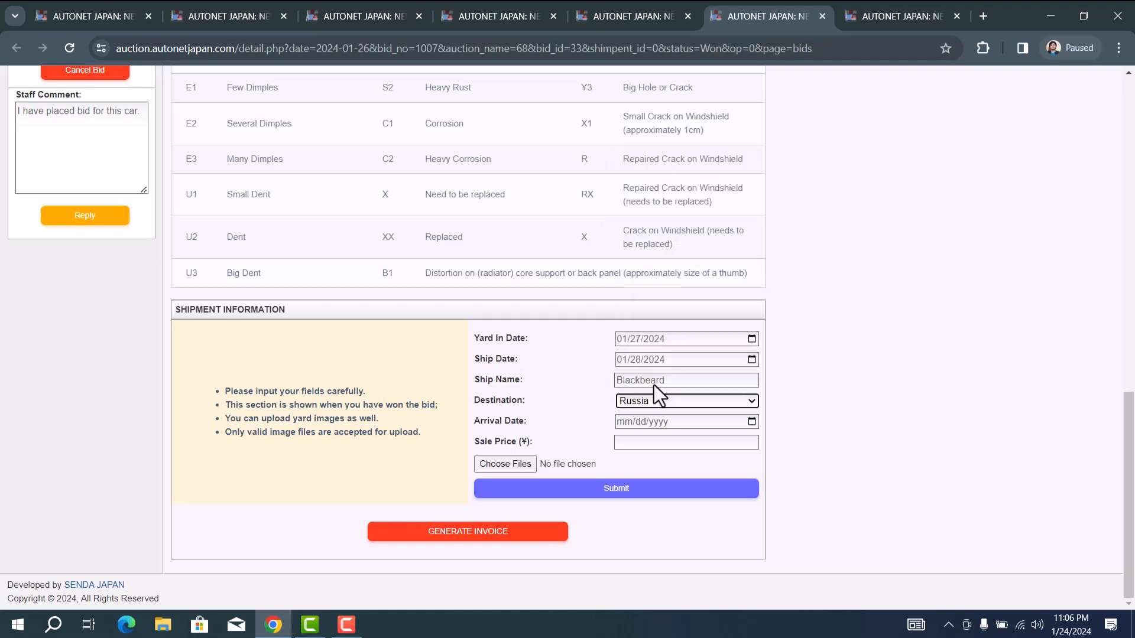
left_click(751, 421)
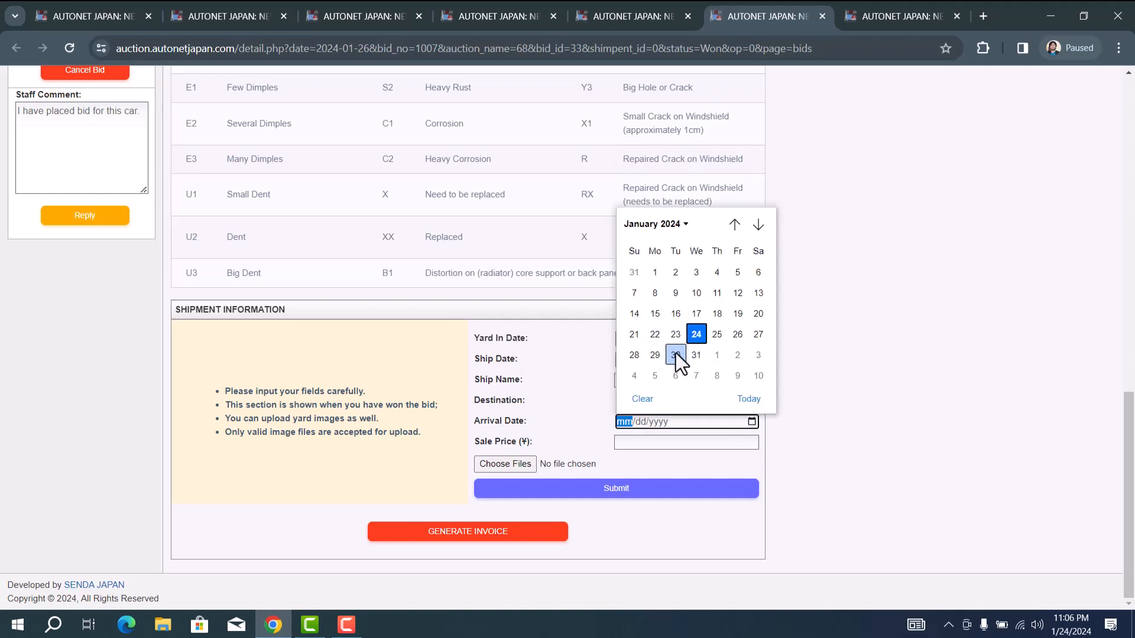
left_click(675, 355)
left_click(660, 442)
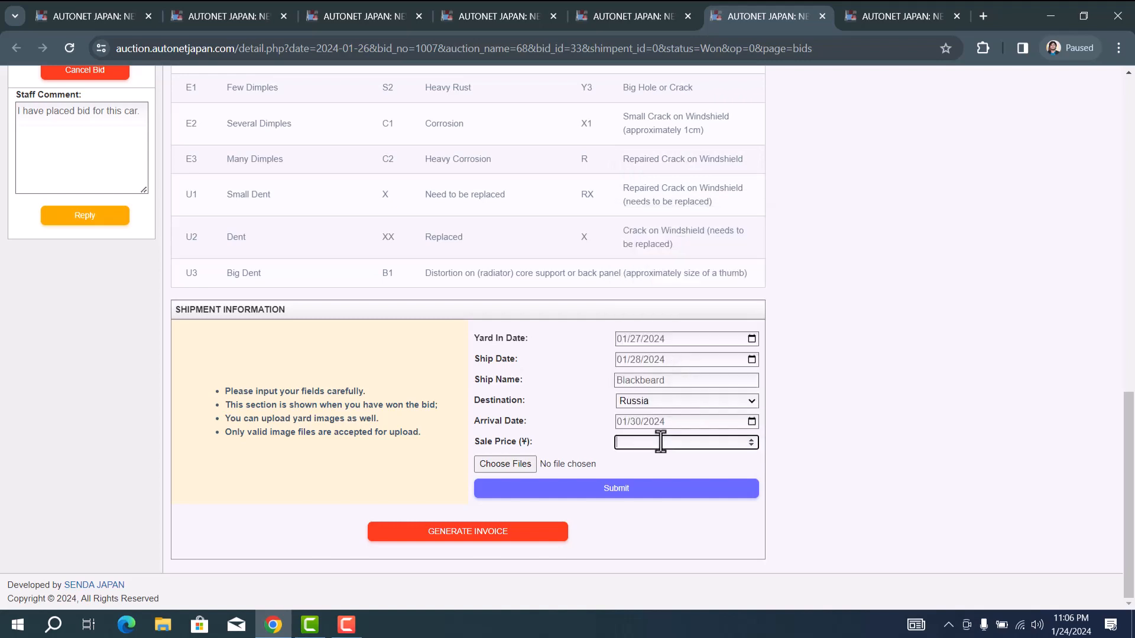
type("55000")
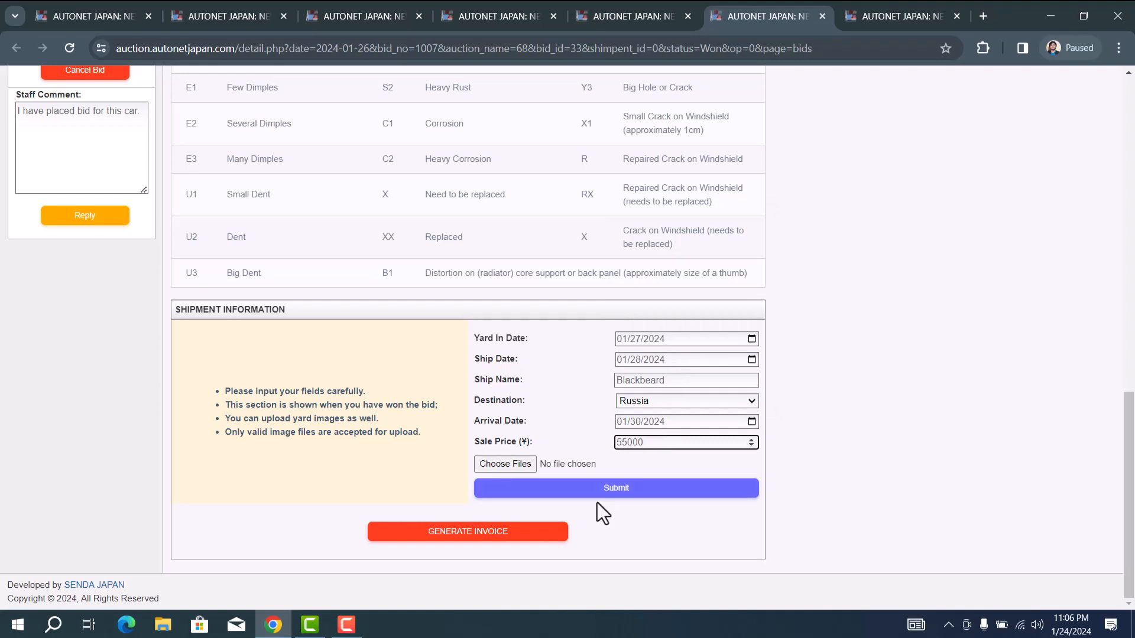
Step: Cancel the yard image file picker and submit the shipment information without attachments
left_click(517, 465)
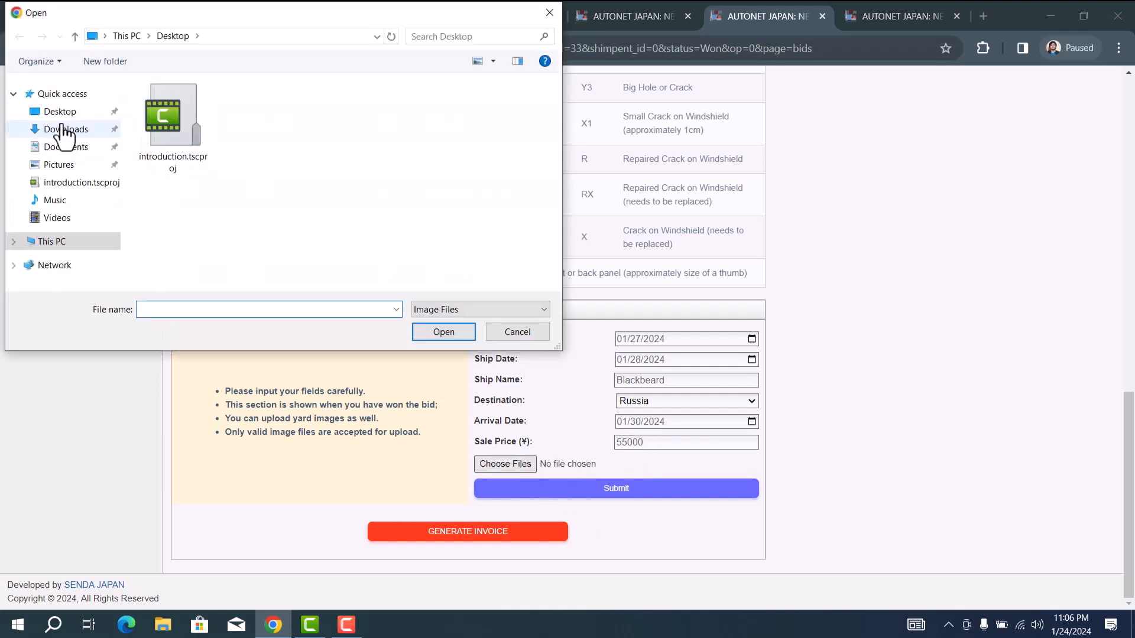
left_click(63, 130)
left_click(65, 113)
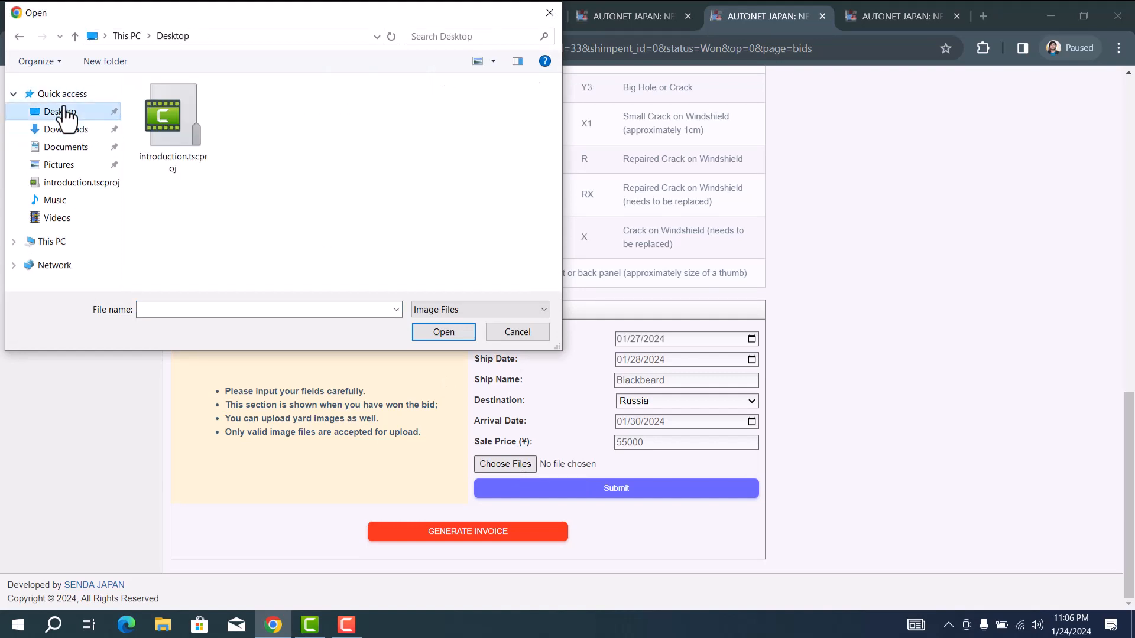
left_click(525, 334)
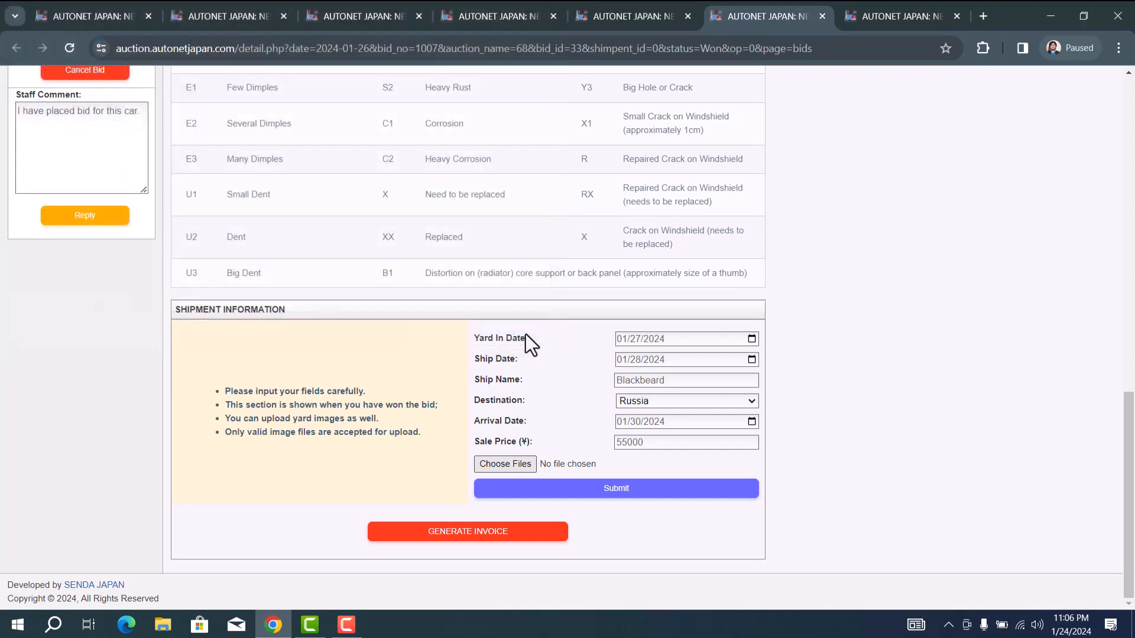
left_click(622, 492)
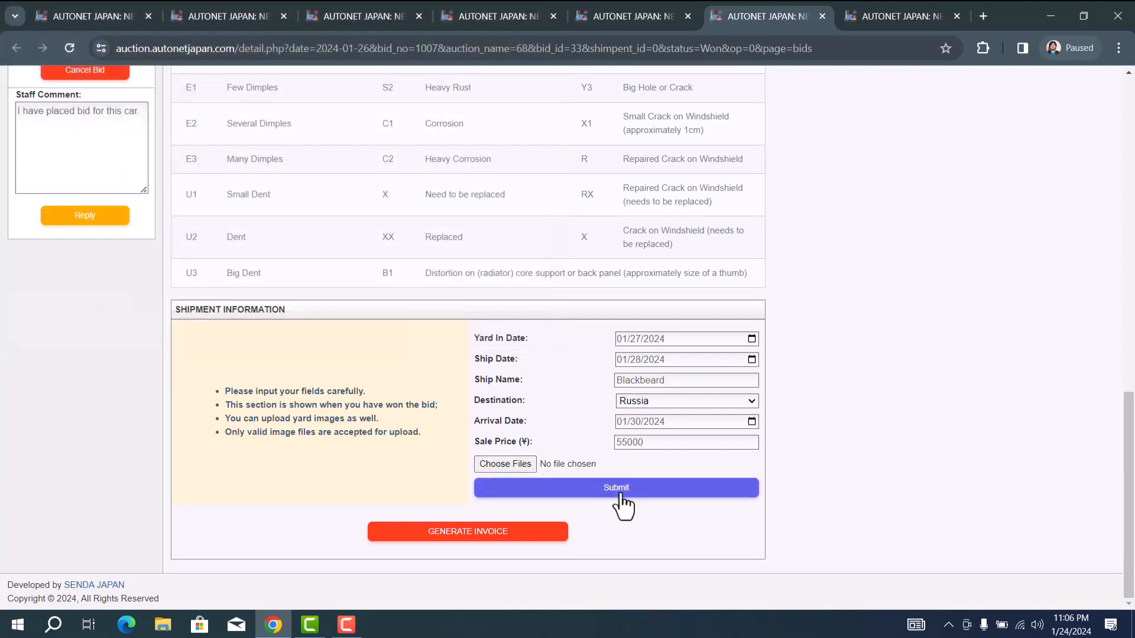
left_click(620, 495)
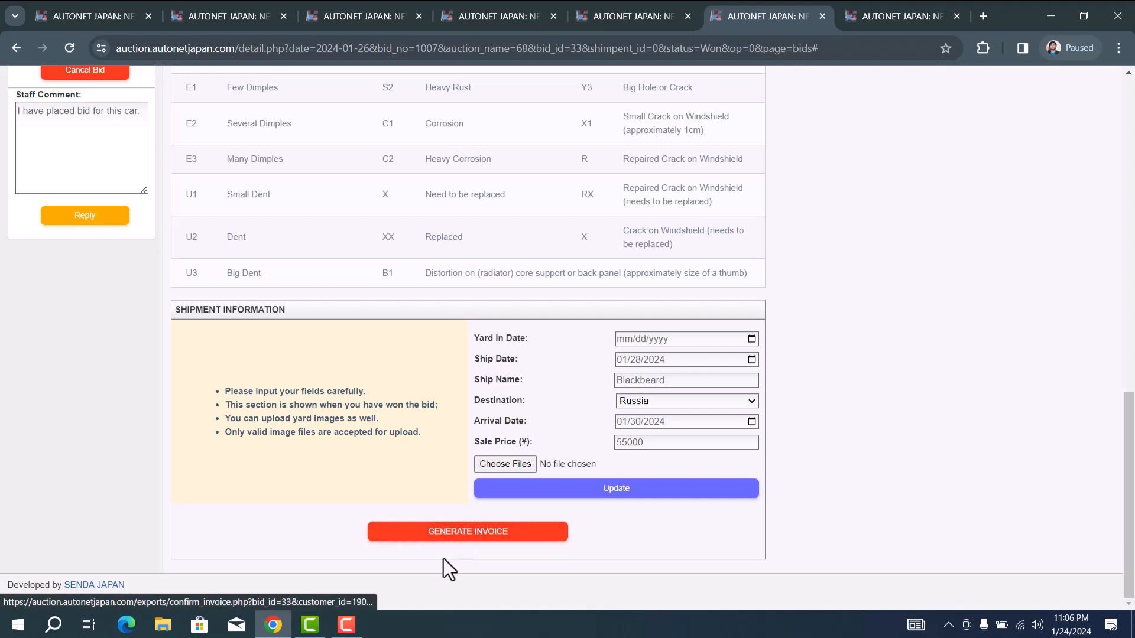
Step: Generate the Prius Alpha invoice at ¥55,000 and download it as AUTONETJAPAN_2024-01-24.xls
left_click(467, 540)
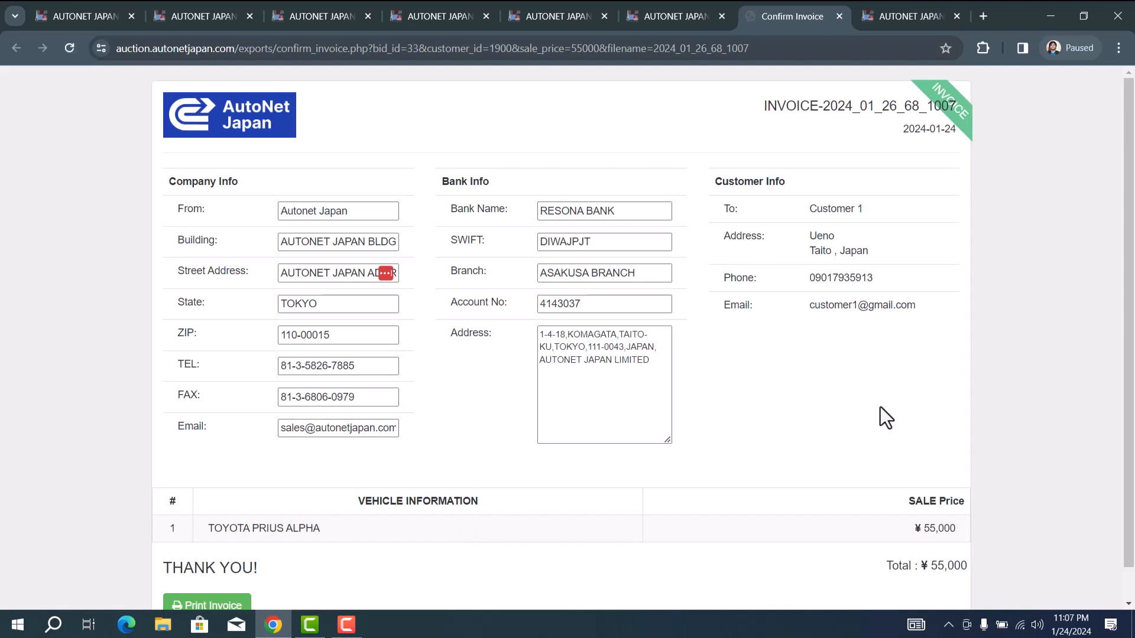
key("F9")
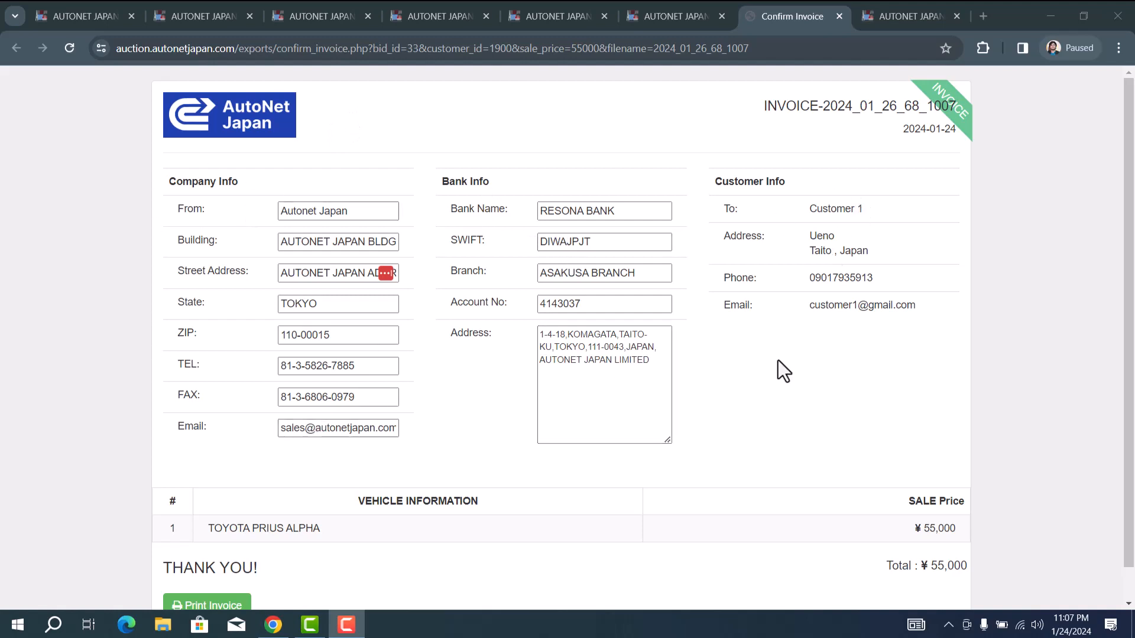
scroll(777, 360, "down", 1)
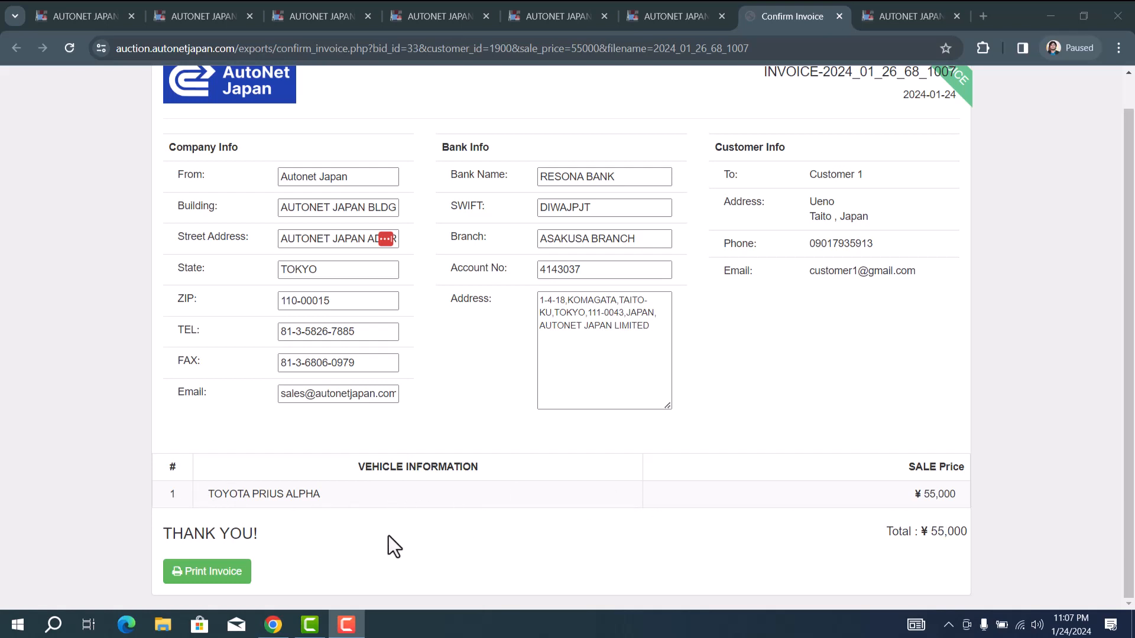
left_click(216, 572)
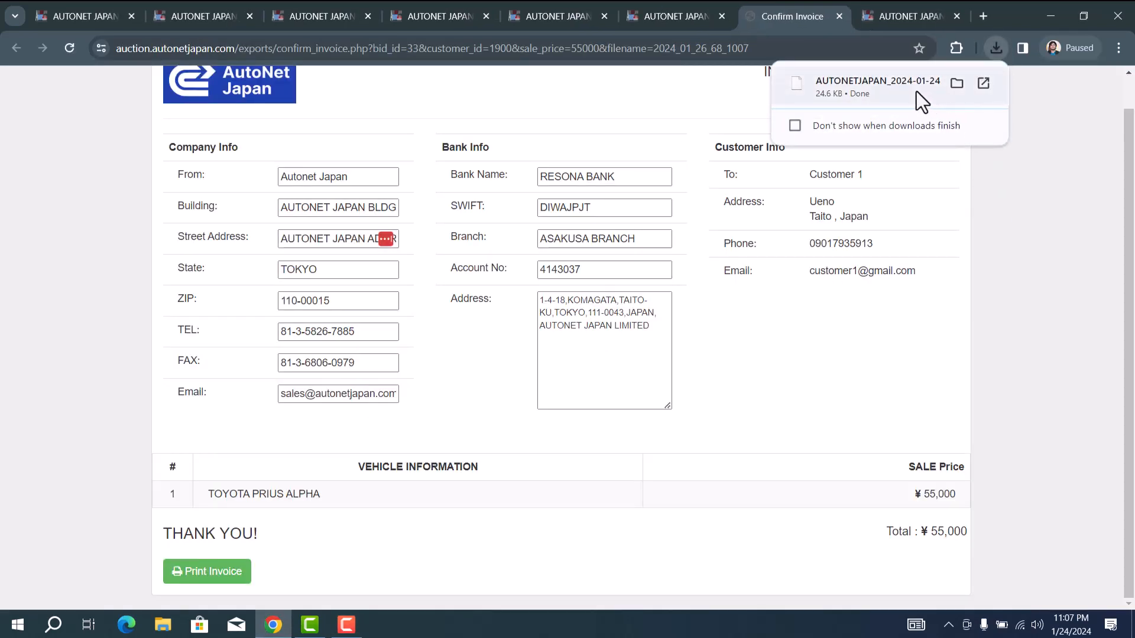
Step: Show the downloaded invoice in its folder, then close the Explorer window
left_click(959, 86)
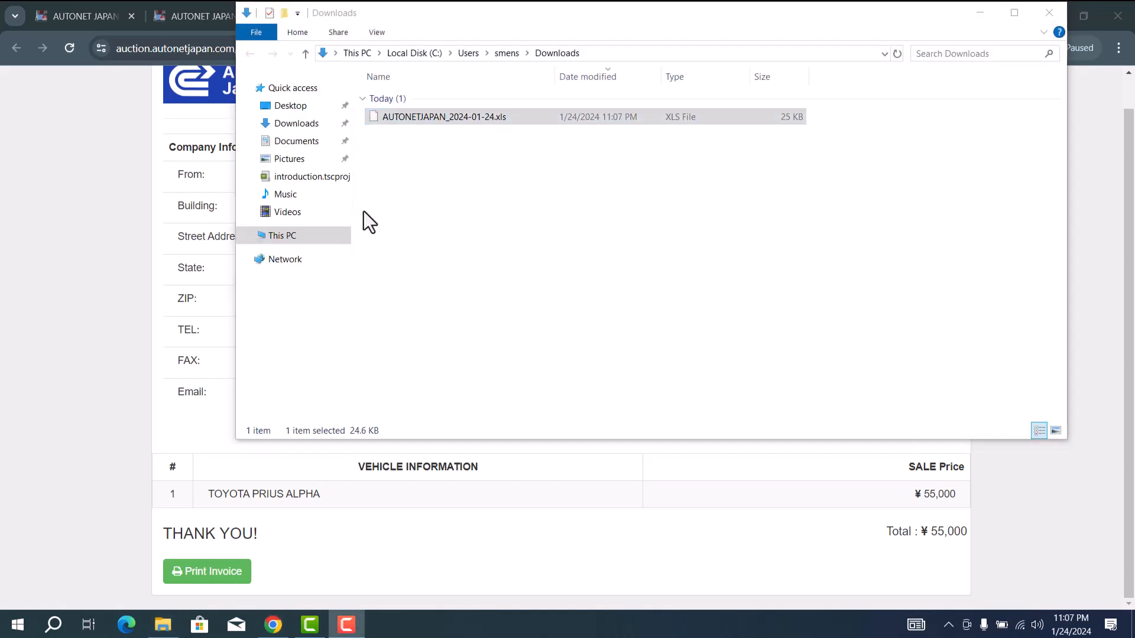
left_click(1048, 13)
scroll(842, 198, "up", 1)
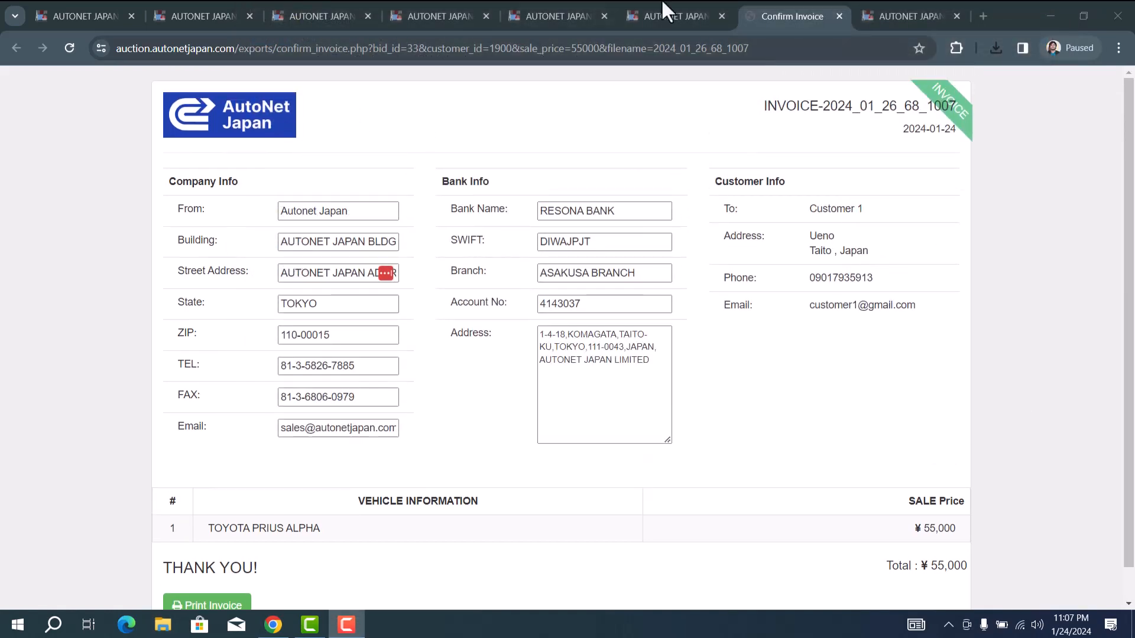
Step: Go back to the bid tab and open MY ACCOUNT > STOCK to review the three stock cars
left_click(679, 15)
scroll(299, 170, "up", 20)
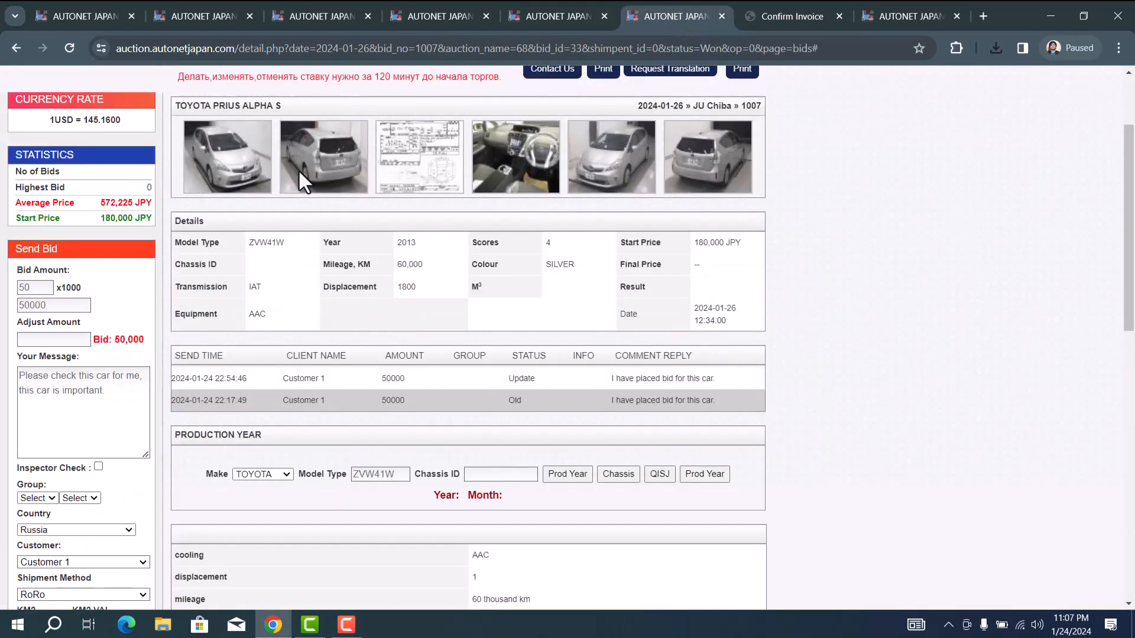
mouse_move(554, 86)
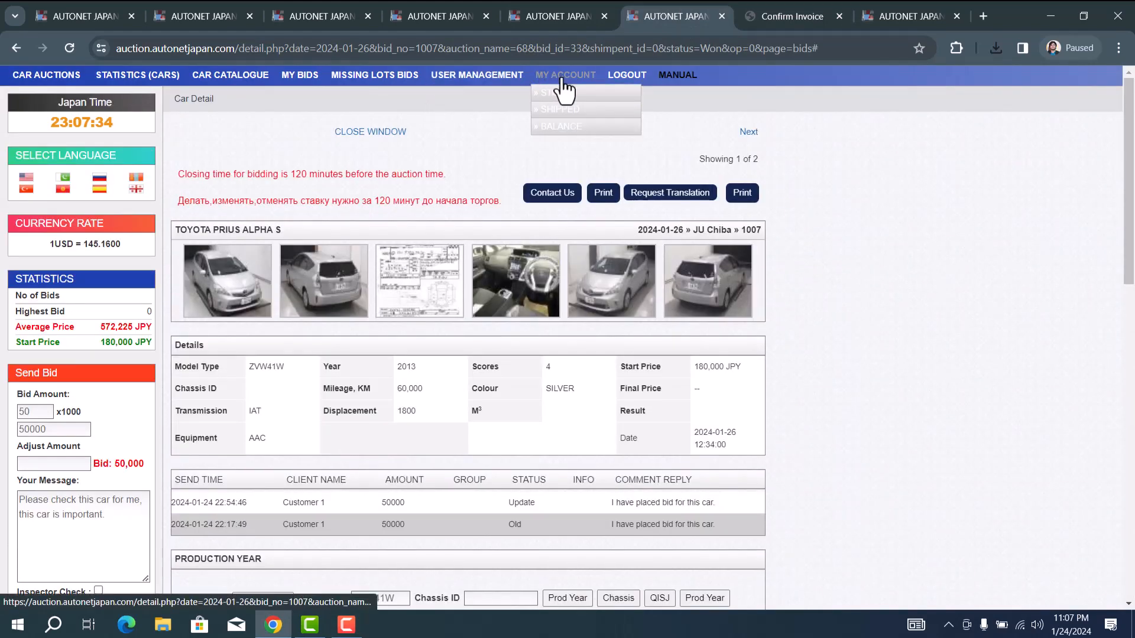
left_click(555, 93)
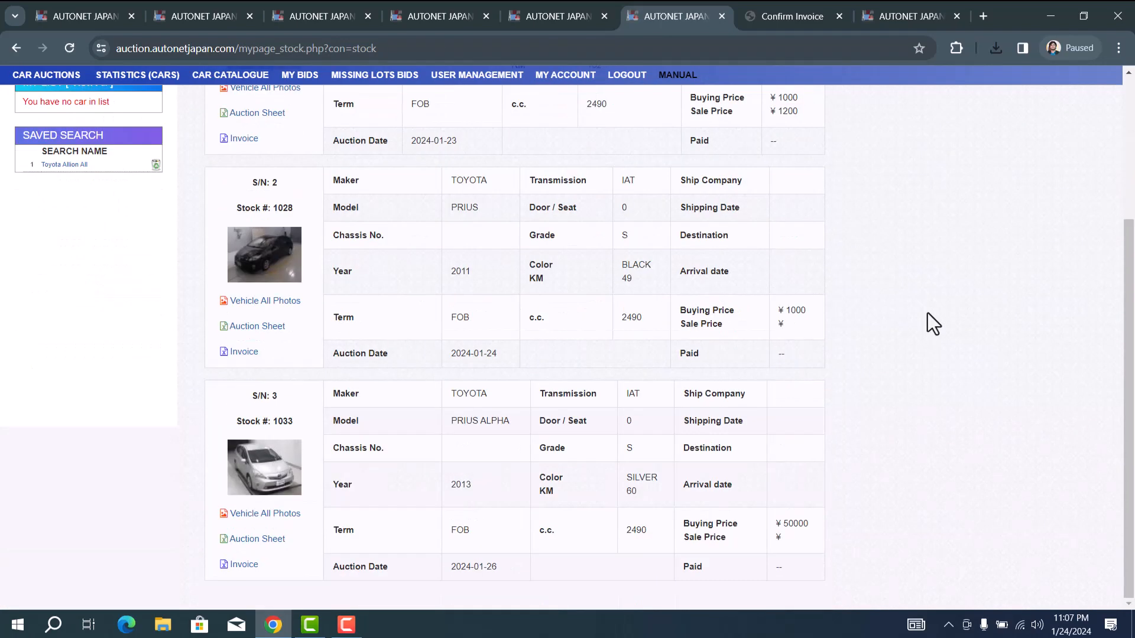
scroll(927, 313, "up", 4)
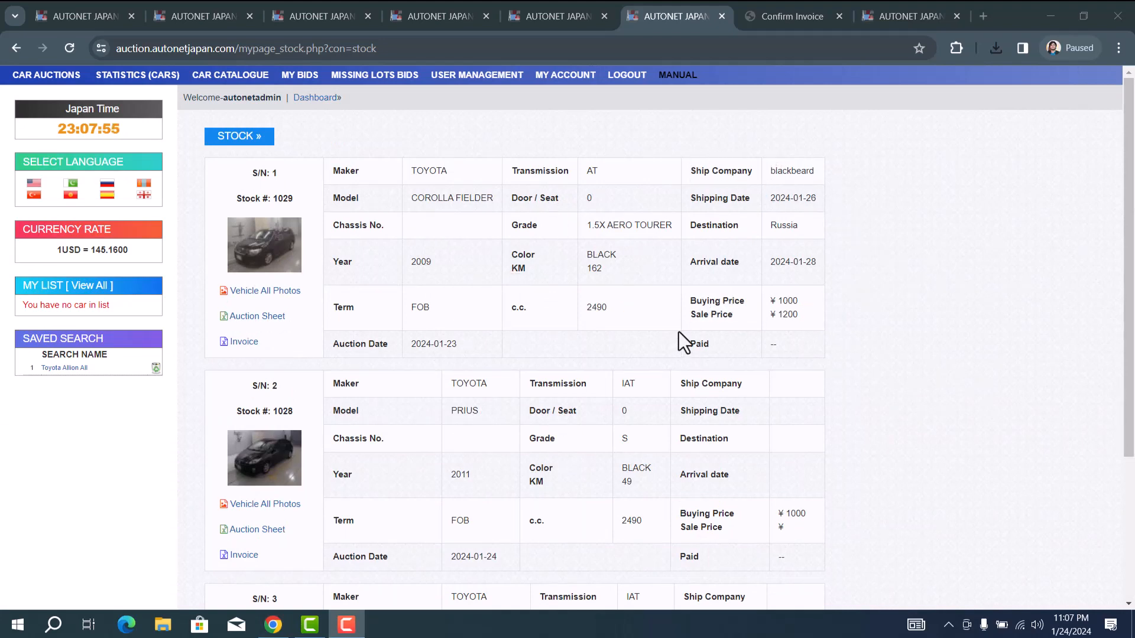
scroll(793, 312, "down", 2)
scroll(780, 278, "up", 2)
Step: Confirm Shipped is empty, review Balance (bid #33 at ¥50,000, total ¥-52,000), then return to Car Auctions
mouse_move(573, 74)
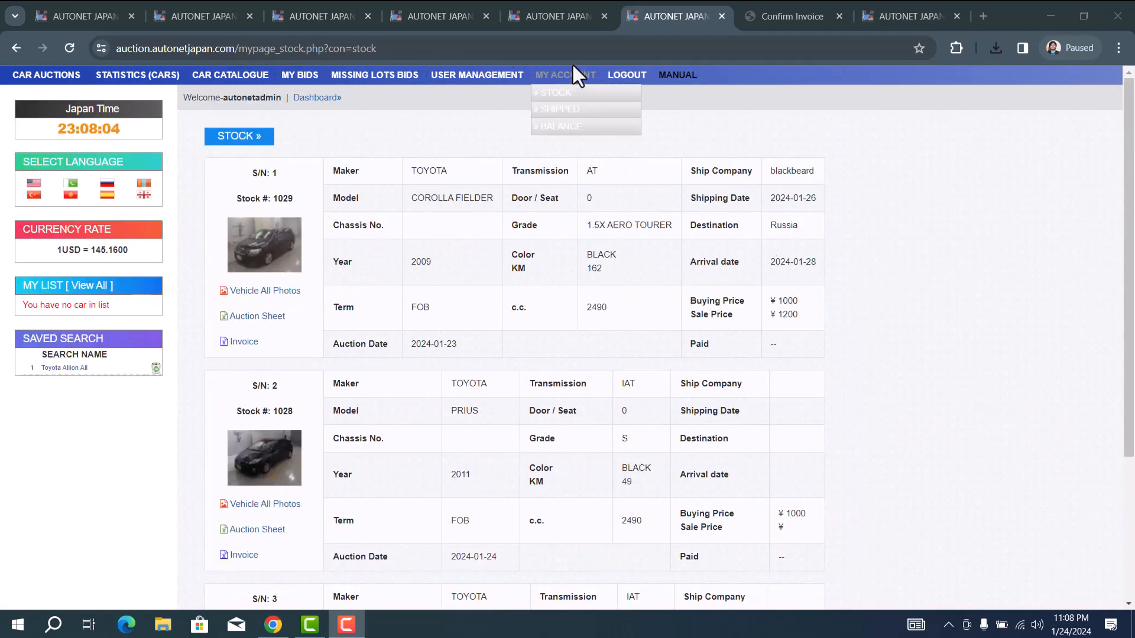
left_click(572, 112)
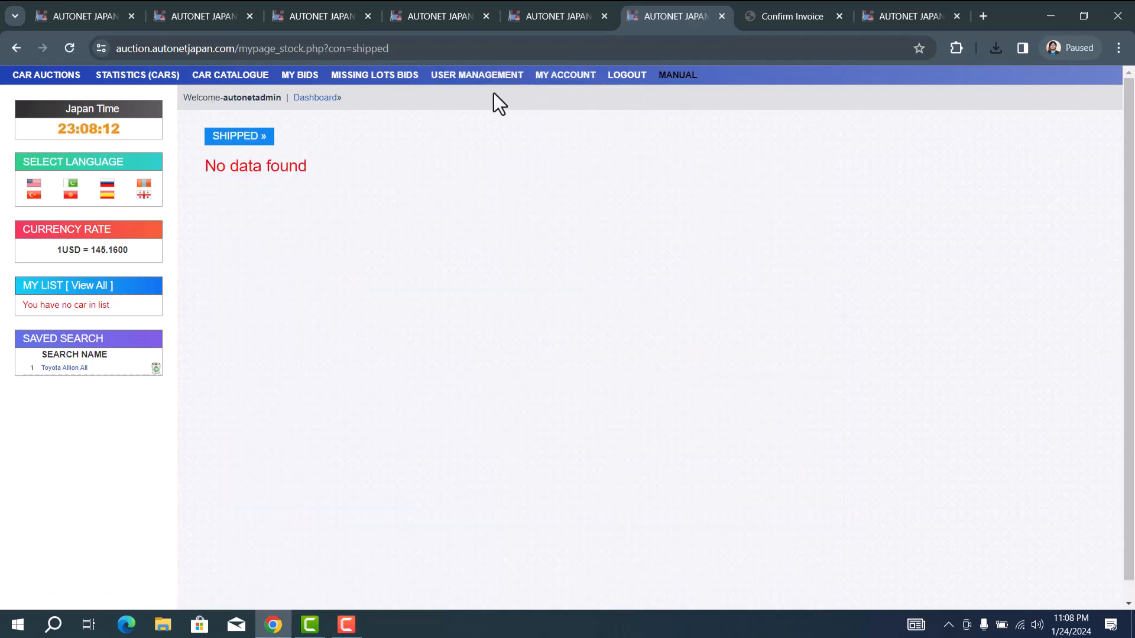
mouse_move(540, 73)
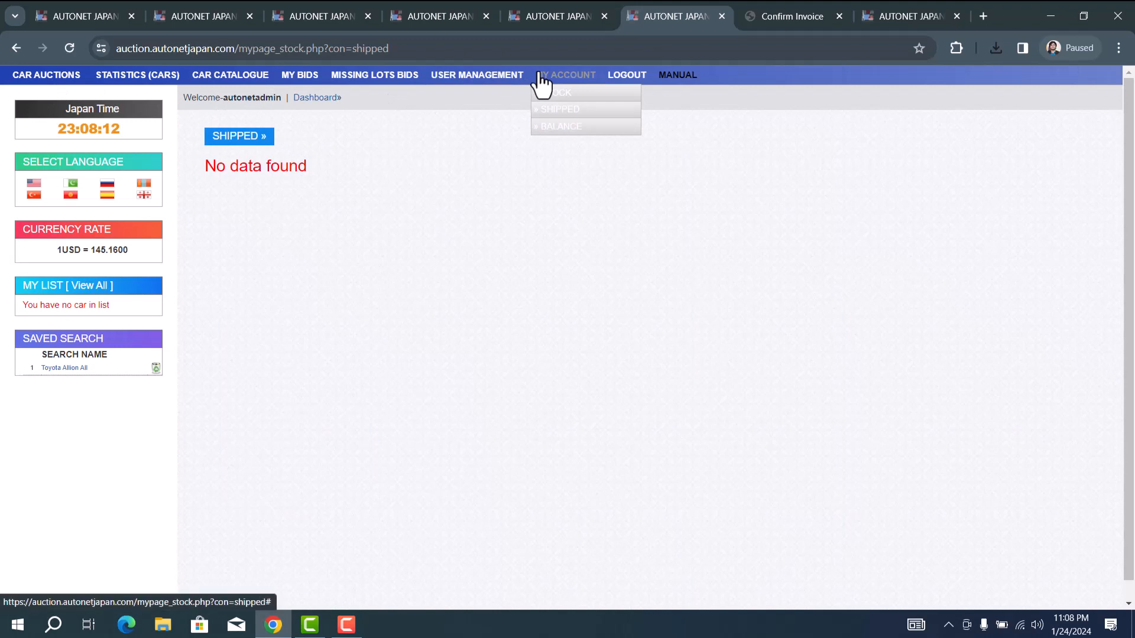
left_click(560, 127)
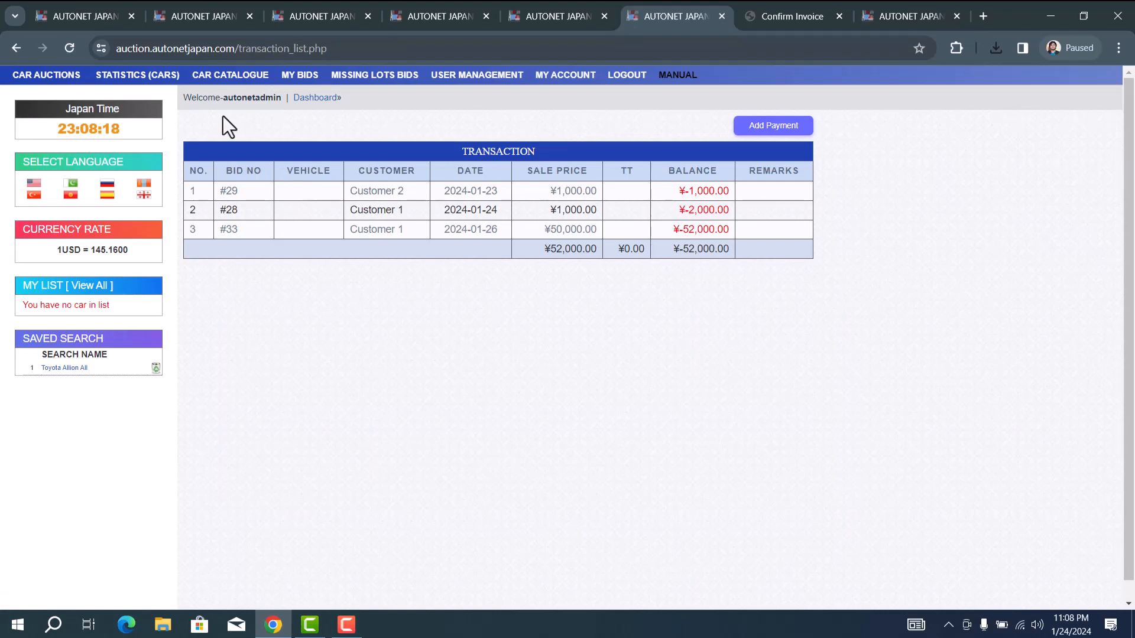
left_click(57, 77)
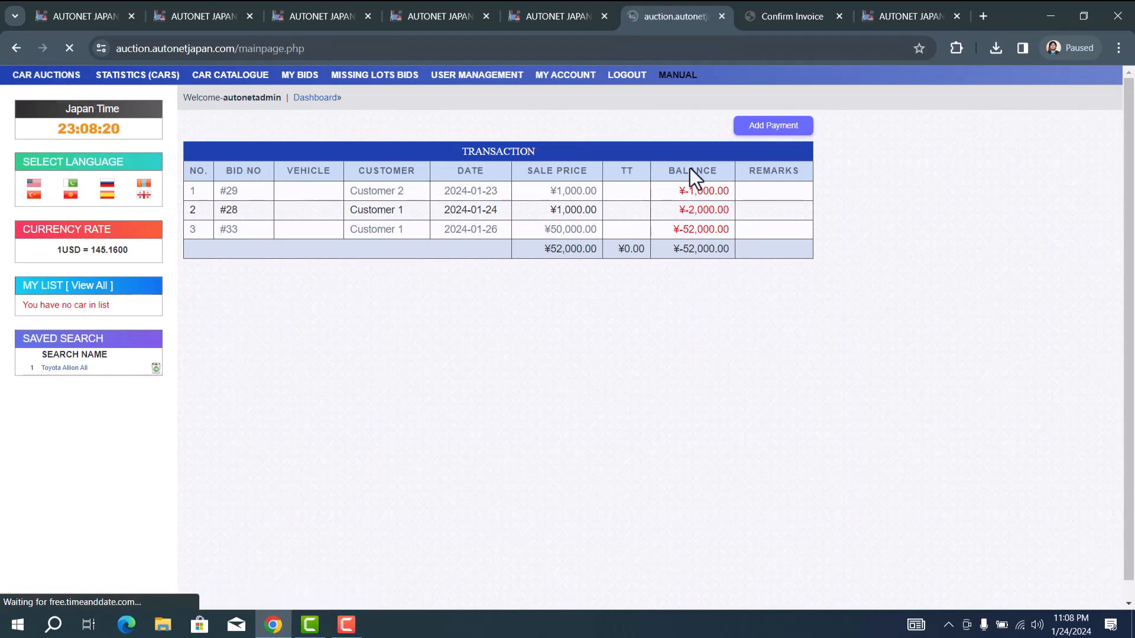